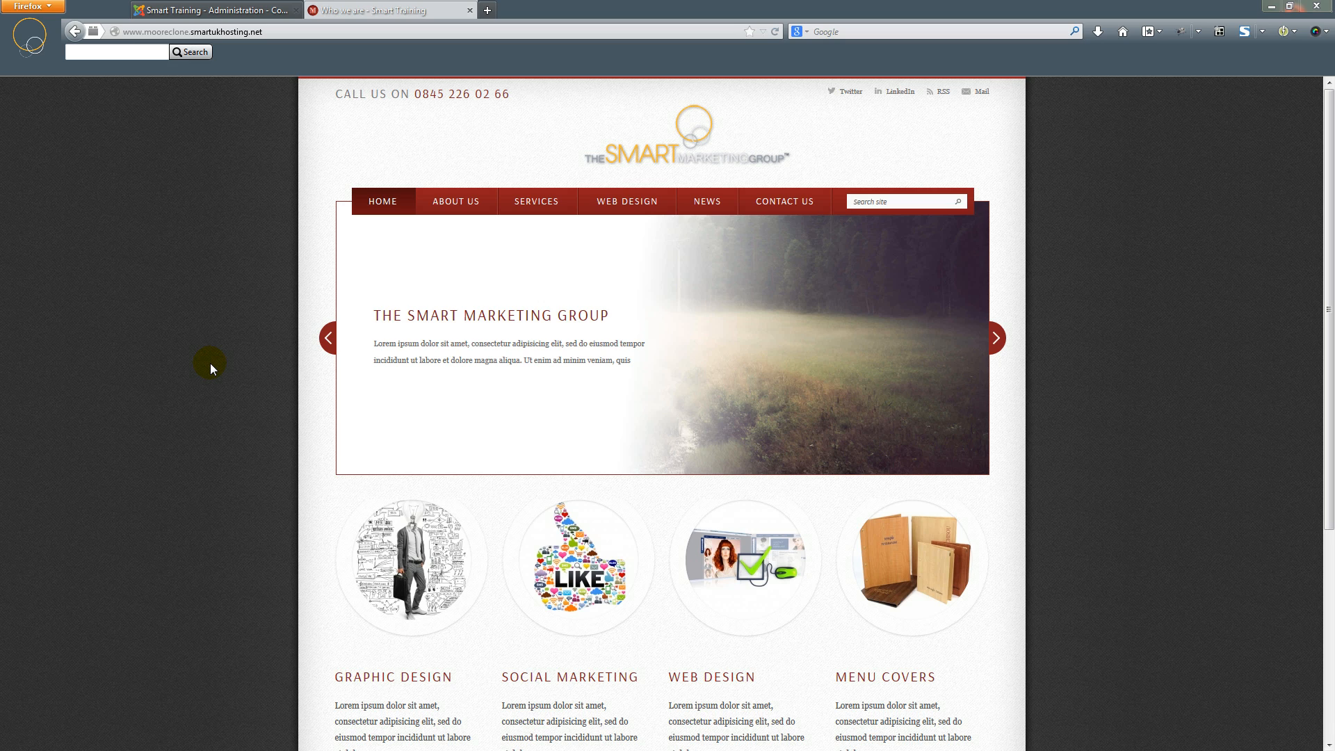
Switch to the site's Joomla administration and open the Template Manager.
{"action": "left_click", "coordinate": [193, 11]}
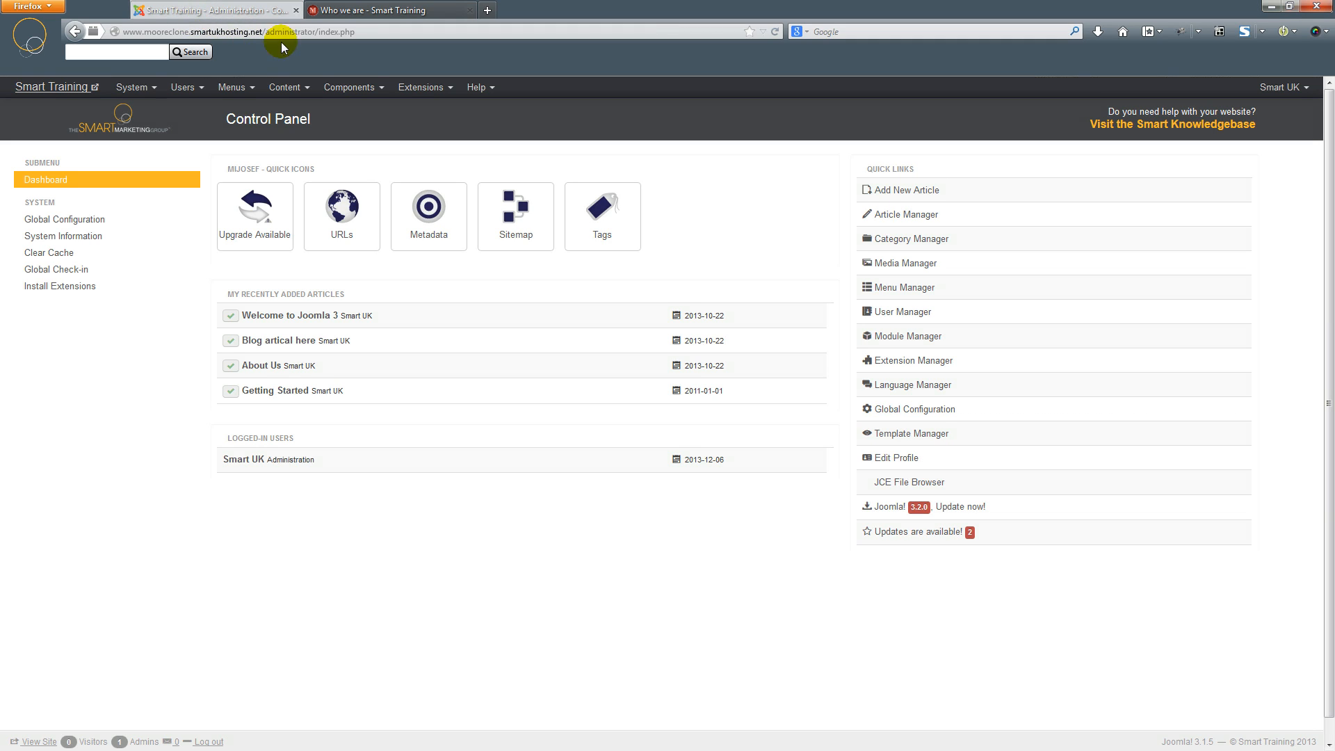
{"action": "left_click", "coordinate": [449, 90]}
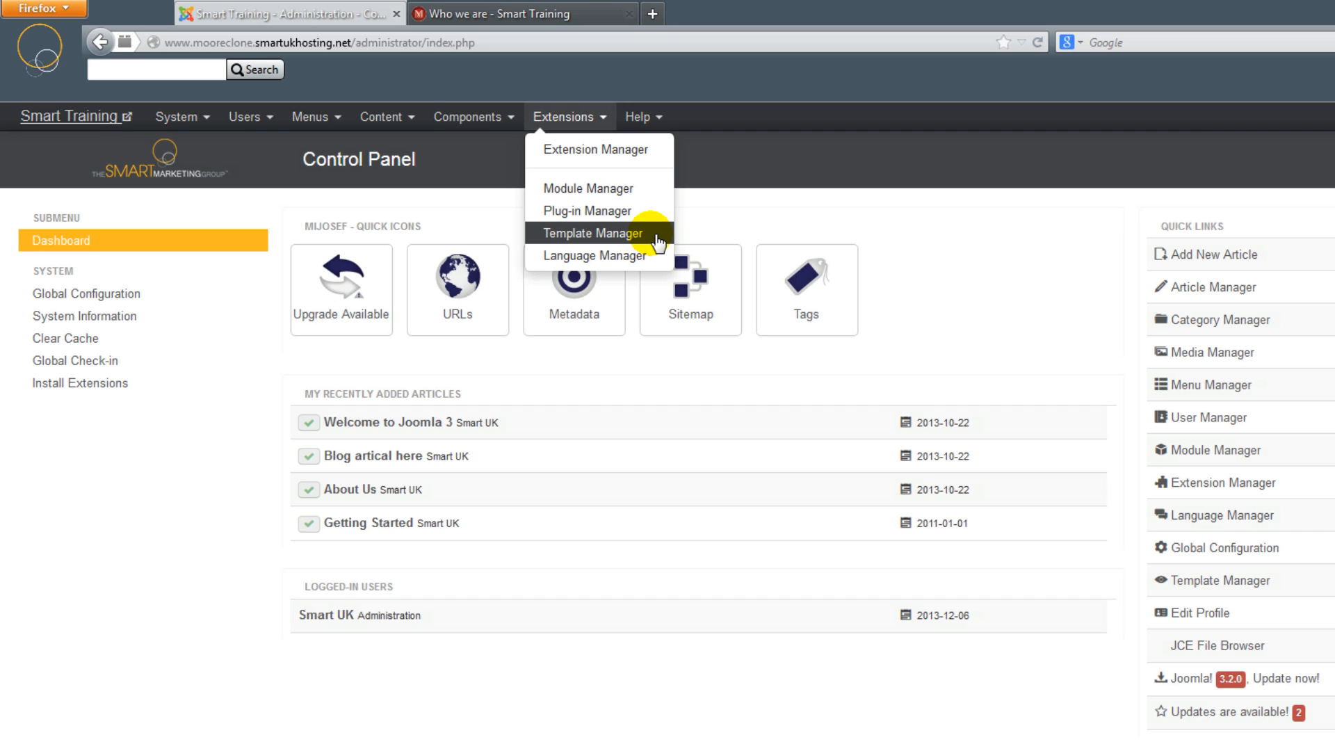
{"action": "left_click", "coordinate": [657, 237]}
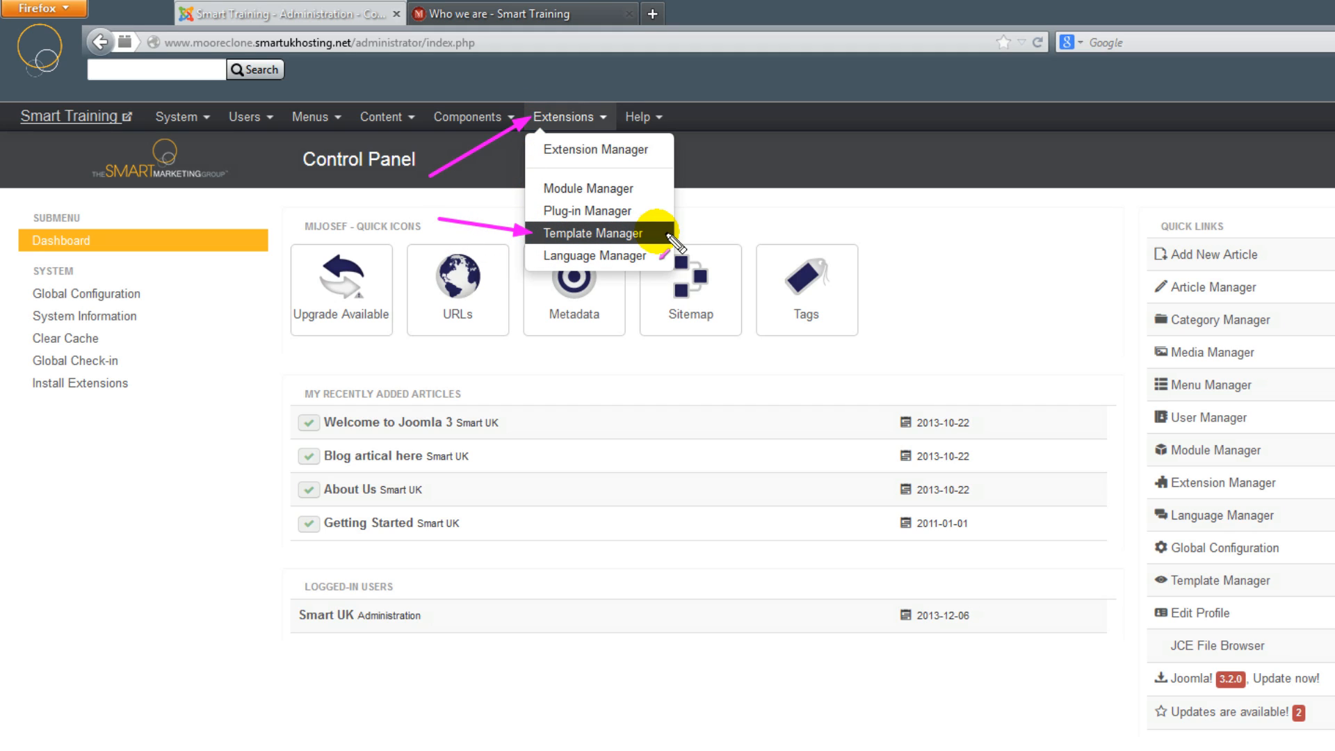
{"action": "left_click", "coordinate": [623, 233]}
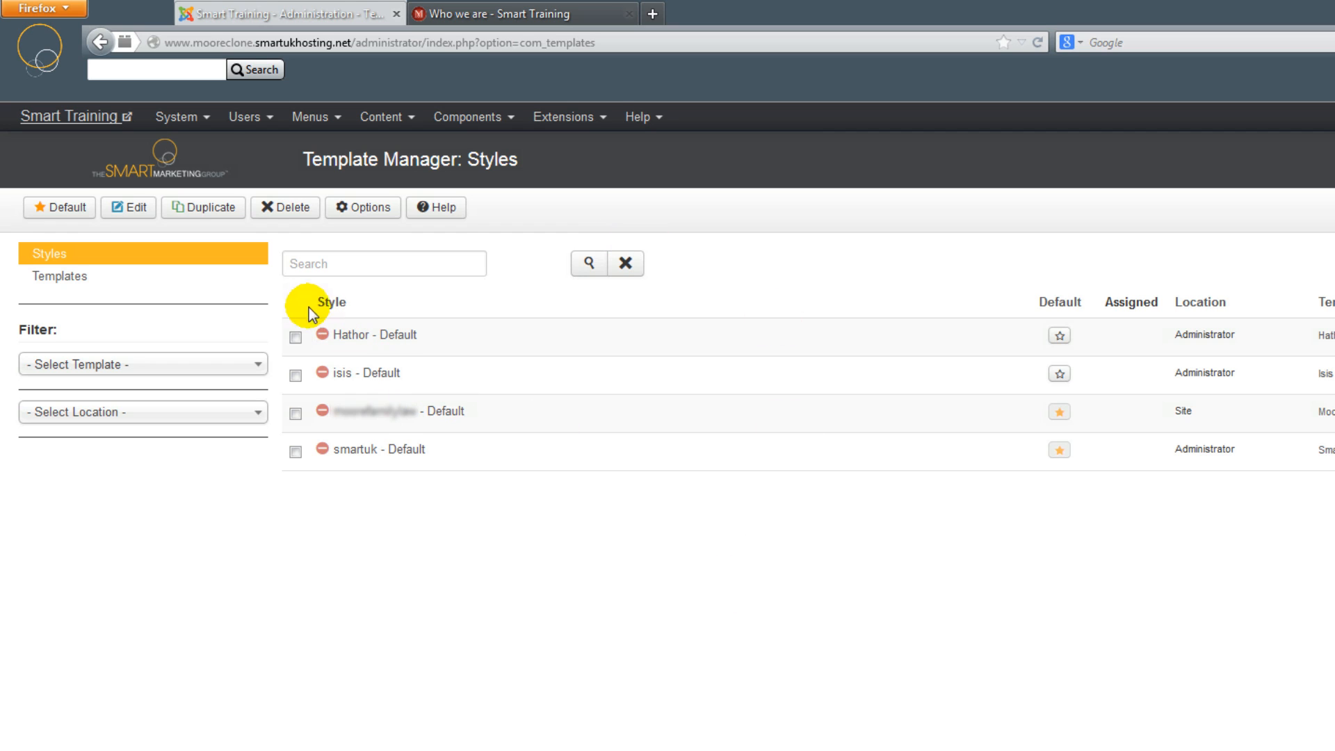
{"action": "mouse_move", "coordinate": [281, 286]}
{"action": "left_mouse_down"}
{"action": "mouse_move", "coordinate": [885, 484]}
{"action": "mouse_move", "coordinate": [1334, 495]}
{"action": "mouse_move", "coordinate": [1334, 477]}
{"action": "left_mouse_up"}
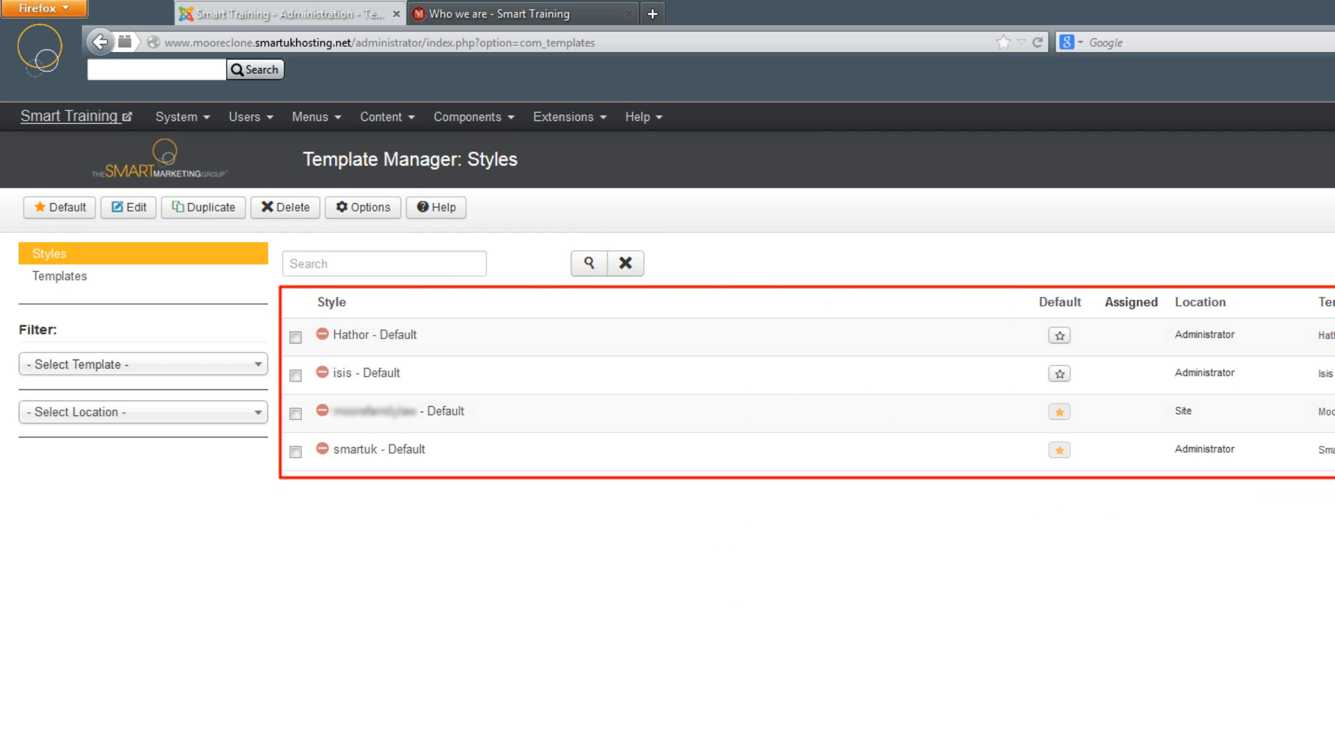
{"action": "key", "text": "Escape"}
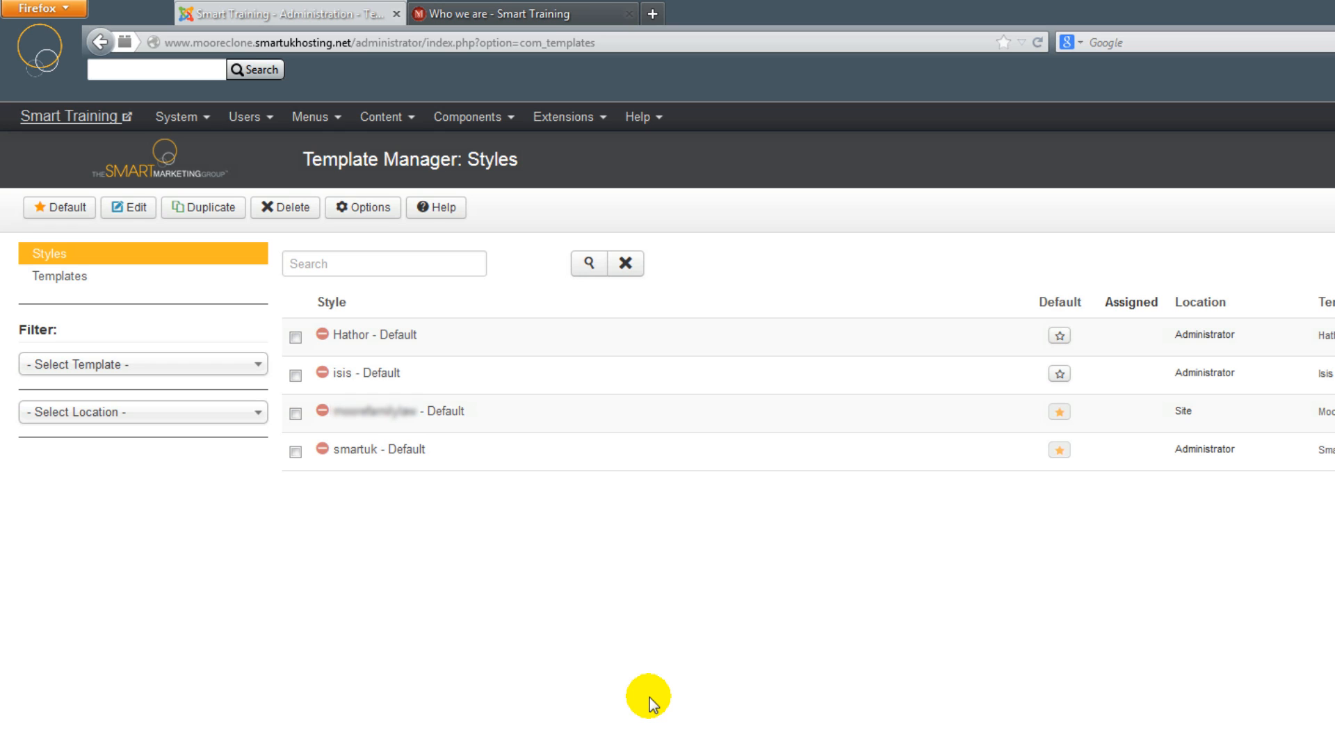
Open the Template Manager's global options.
{"action": "left_click", "coordinate": [359, 215]}
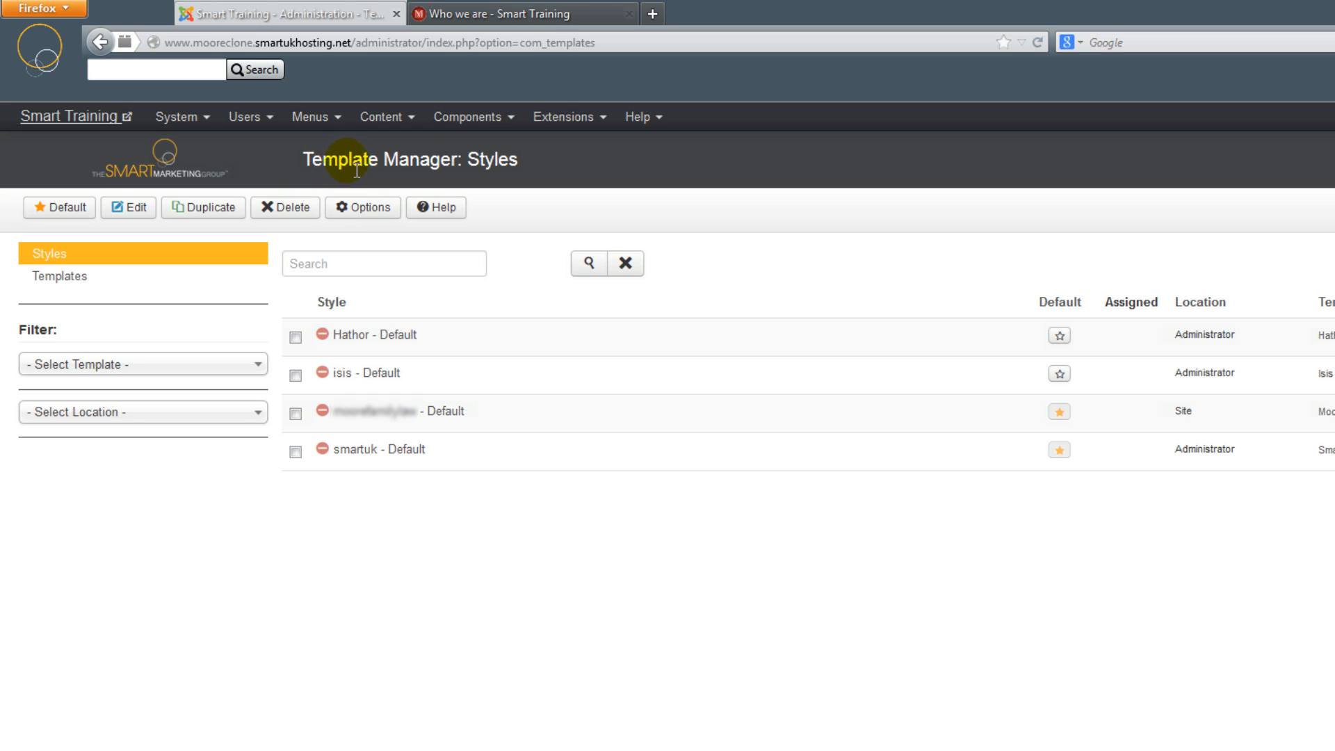
{"action": "left_click", "coordinate": [356, 215]}
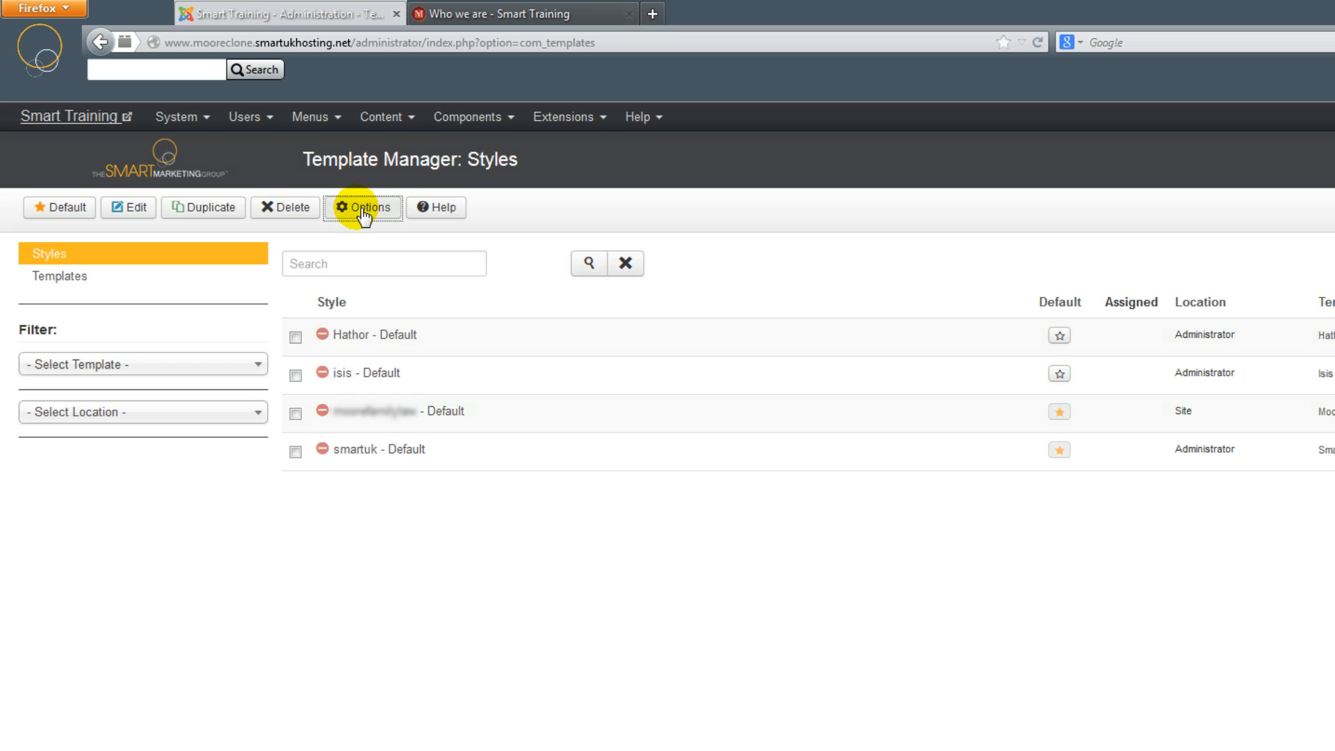
{"action": "left_click", "coordinate": [363, 212]}
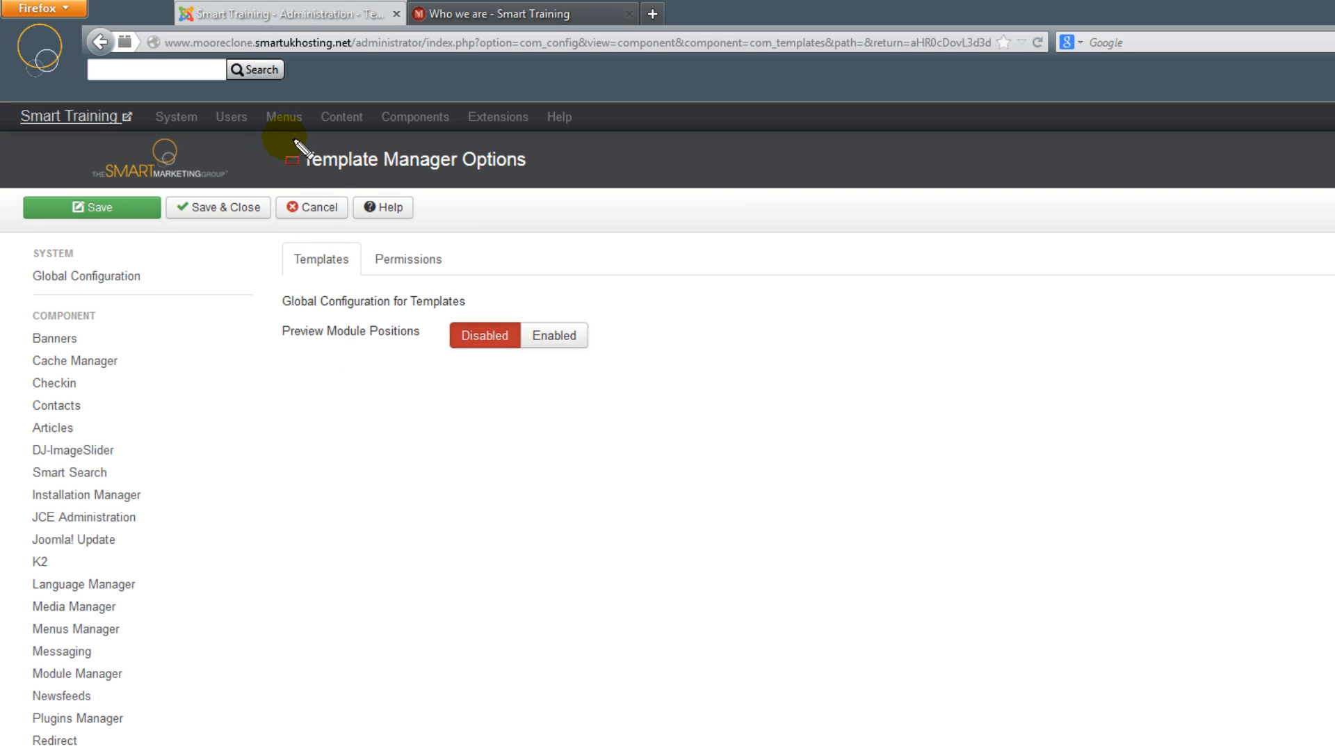
{"action": "left_click_drag", "start_coordinate": [295, 142], "coordinate": [544, 182]}
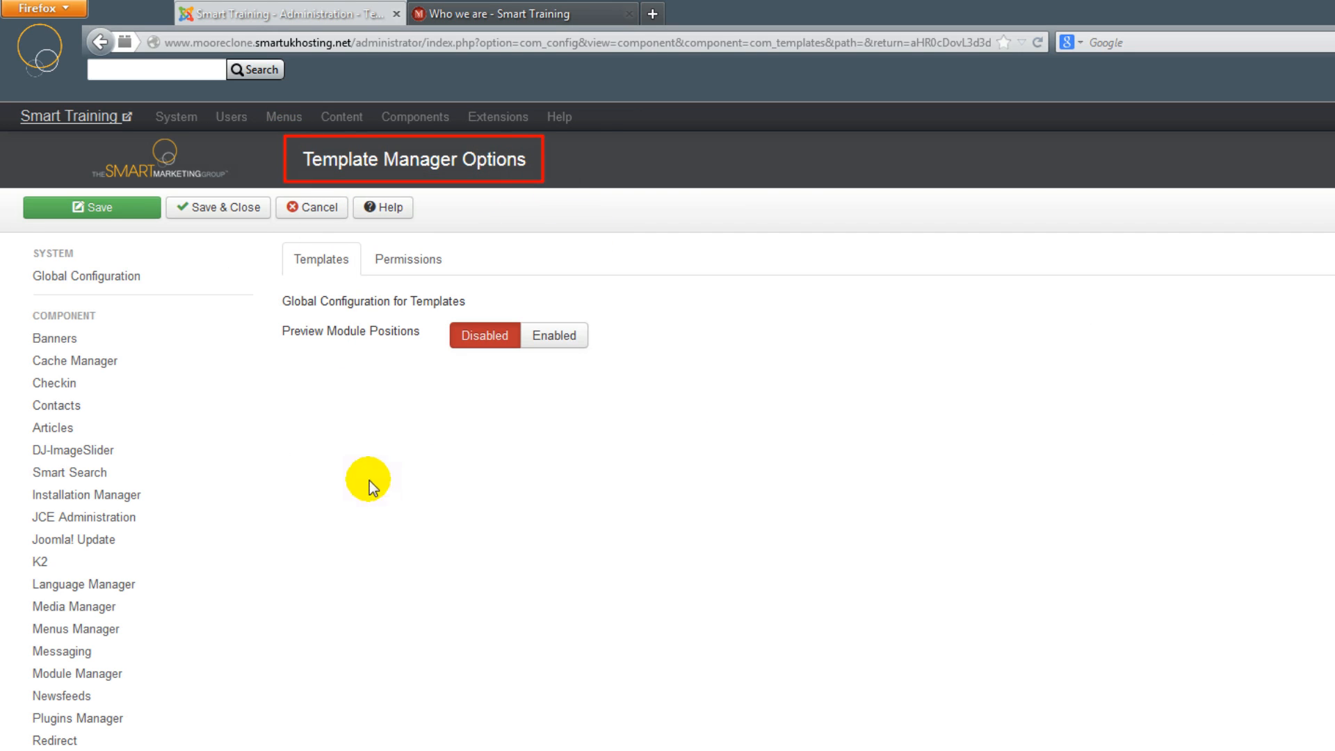
{"action": "key", "text": "Escape"}
{"action": "key", "text": "ctrl+shift+d"}
{"action": "left_click_drag", "start_coordinate": [326, 330], "coordinate": [321, 304]}
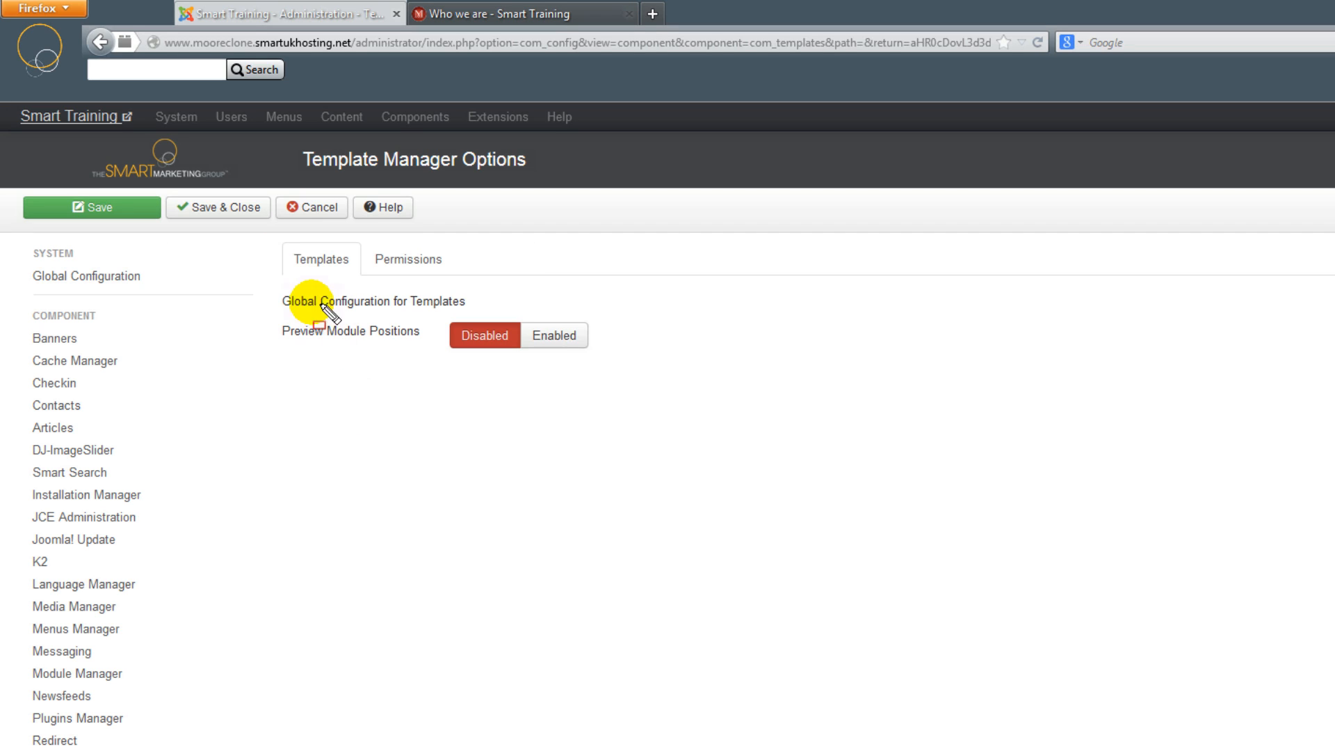
{"action": "left_click_drag", "start_coordinate": [358, 277], "coordinate": [362, 278]}
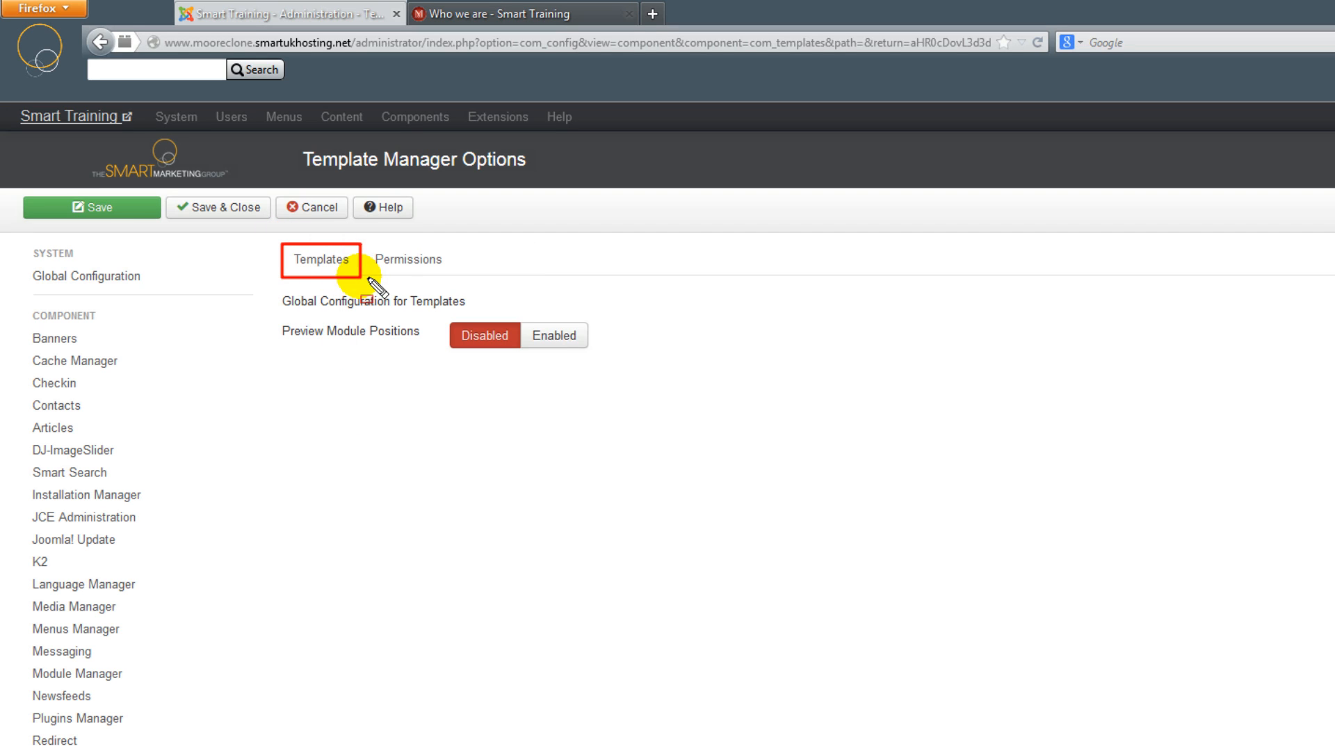
{"action": "key", "text": "Escape"}
{"action": "key", "text": "ctrl+shift+d"}
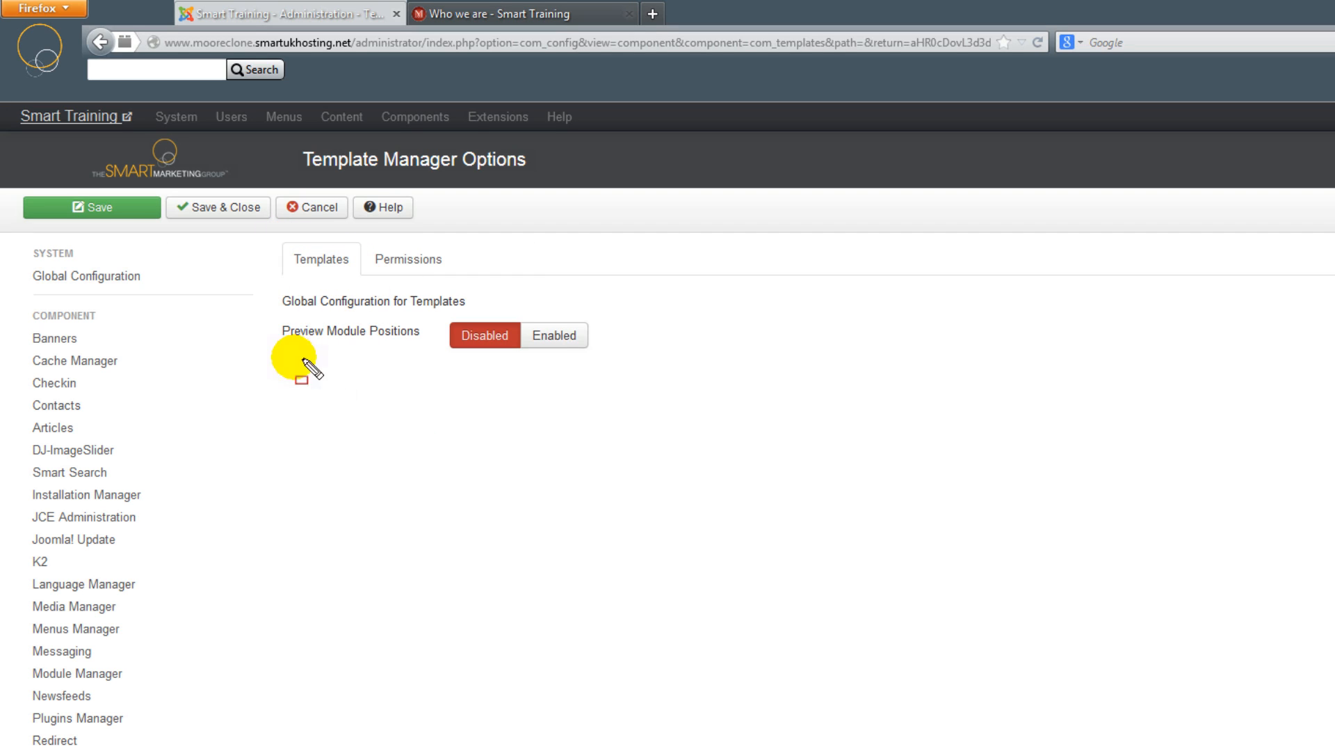
{"action": "left_click_drag", "start_coordinate": [267, 311], "coordinate": [601, 359]}
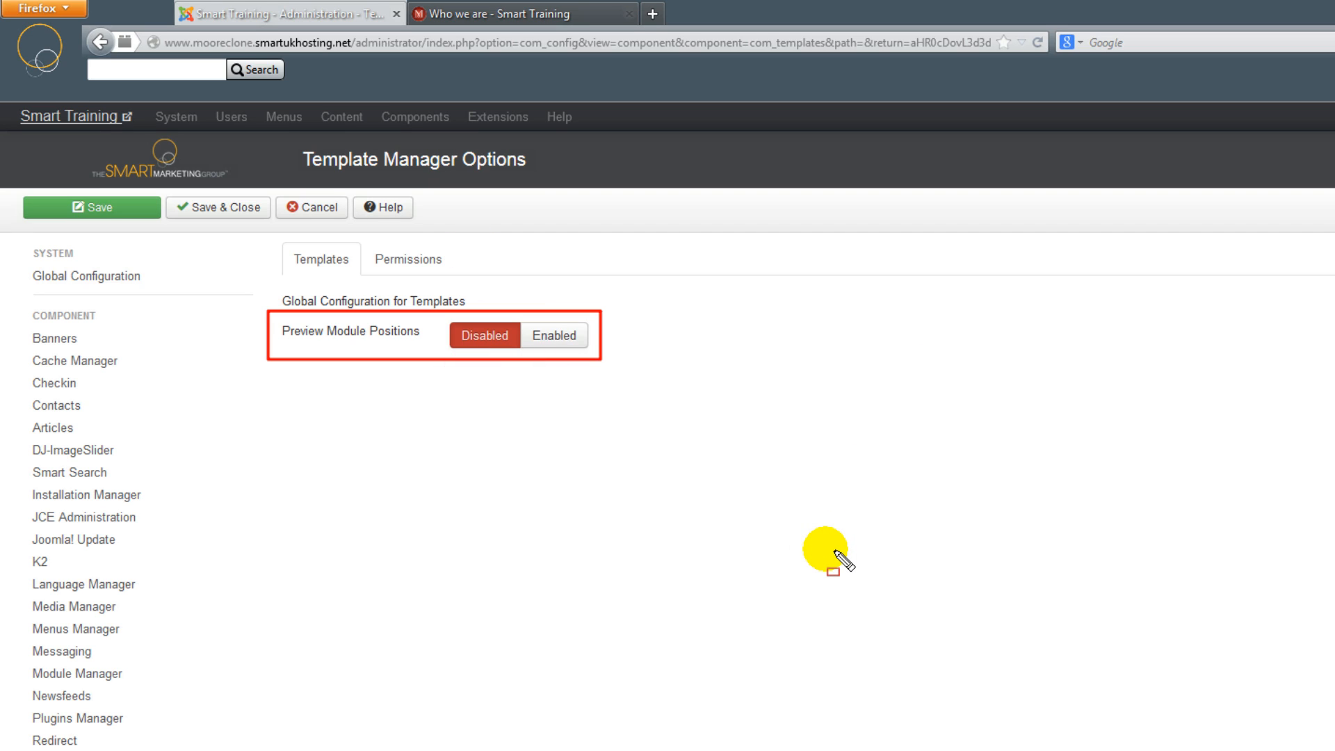
{"action": "key", "text": "Escape"}
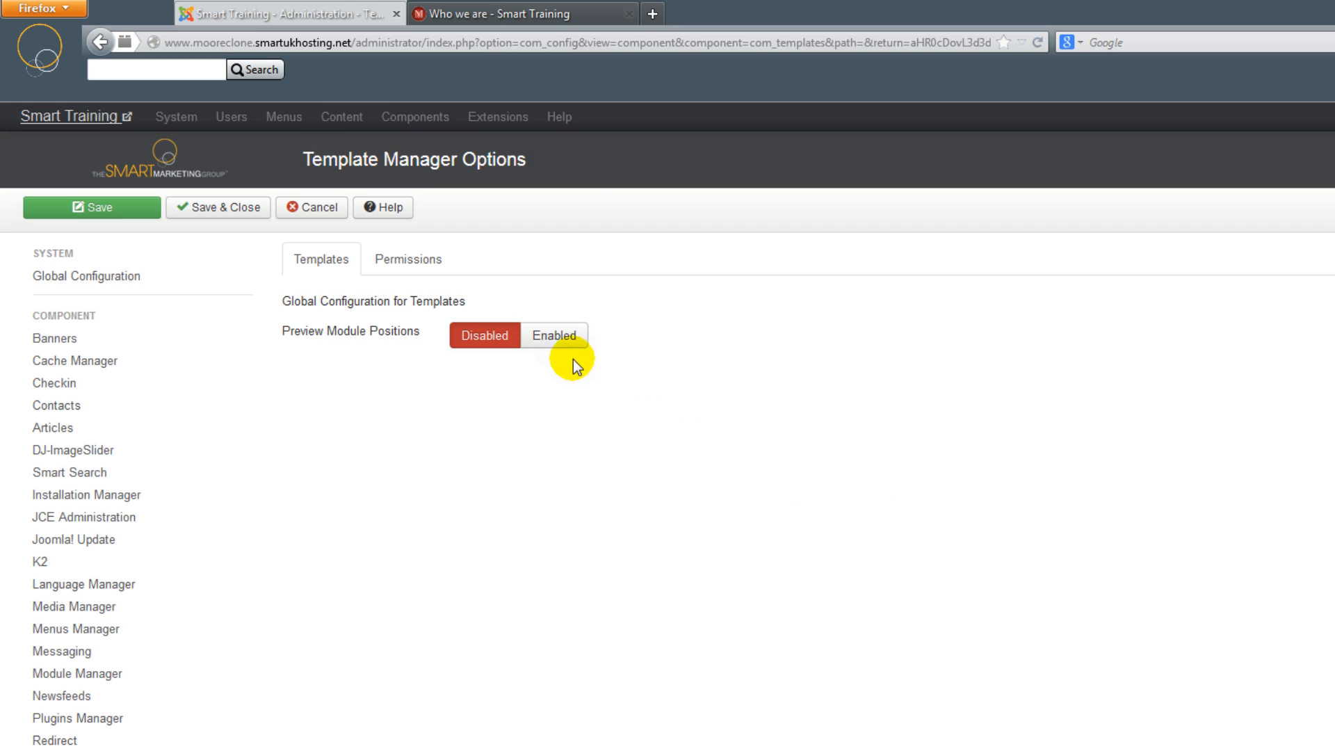
Set Preview Module Positions to Enabled for templates, then save and close the options.
{"action": "left_click", "coordinate": [559, 334]}
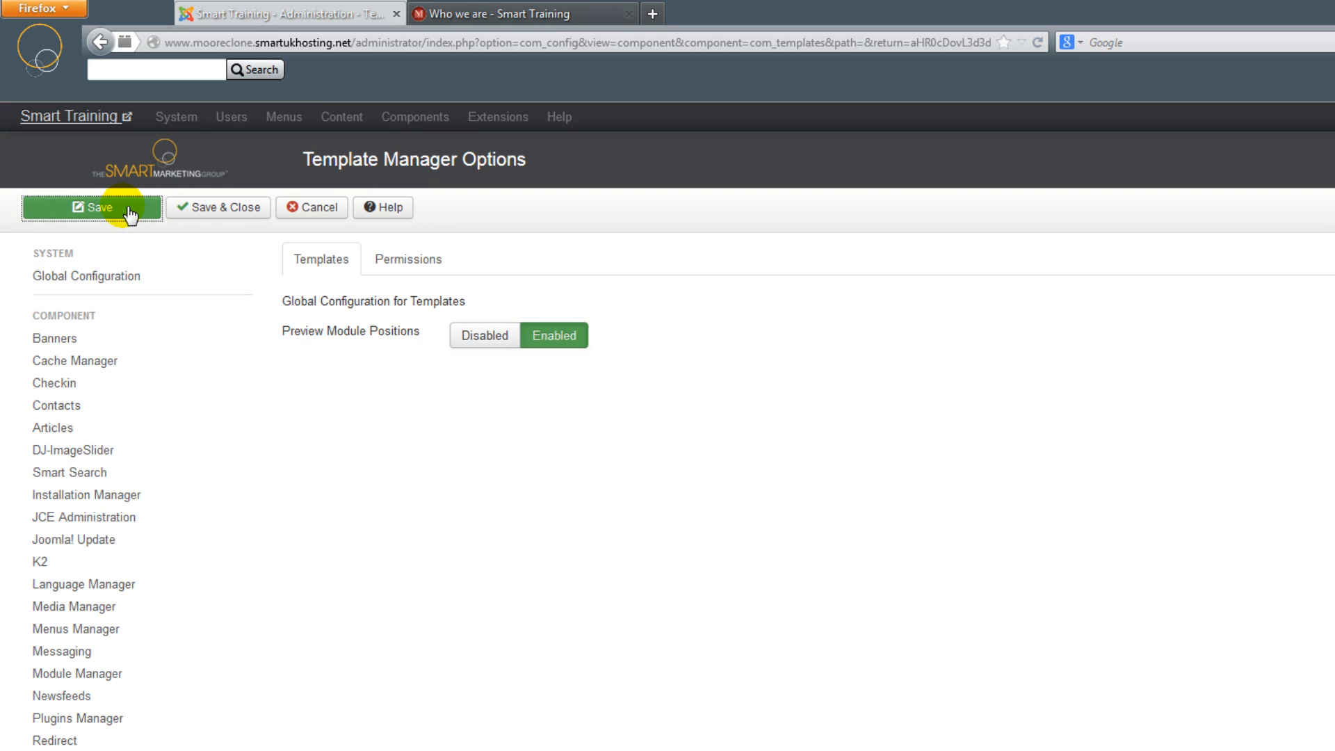
{"action": "left_click", "coordinate": [96, 210]}
{"action": "left_click", "coordinate": [228, 217]}
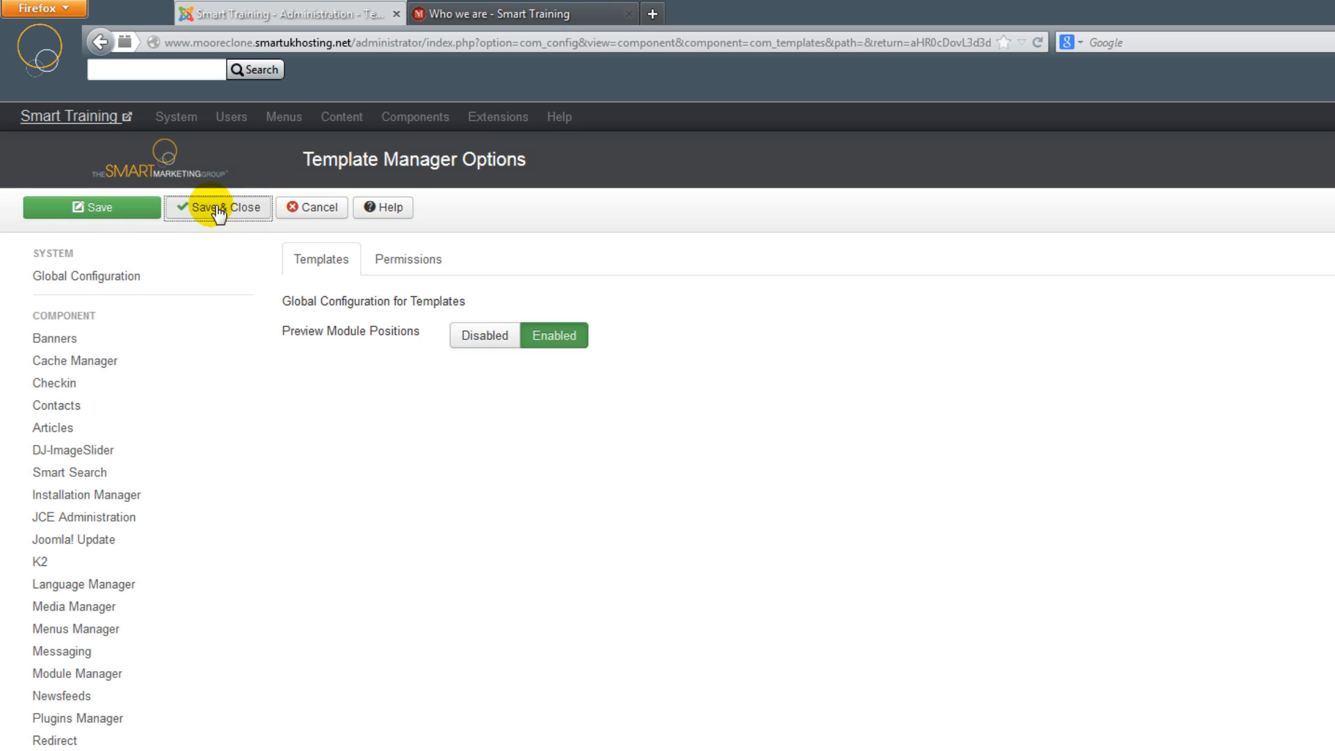
{"action": "left_click", "coordinate": [220, 215]}
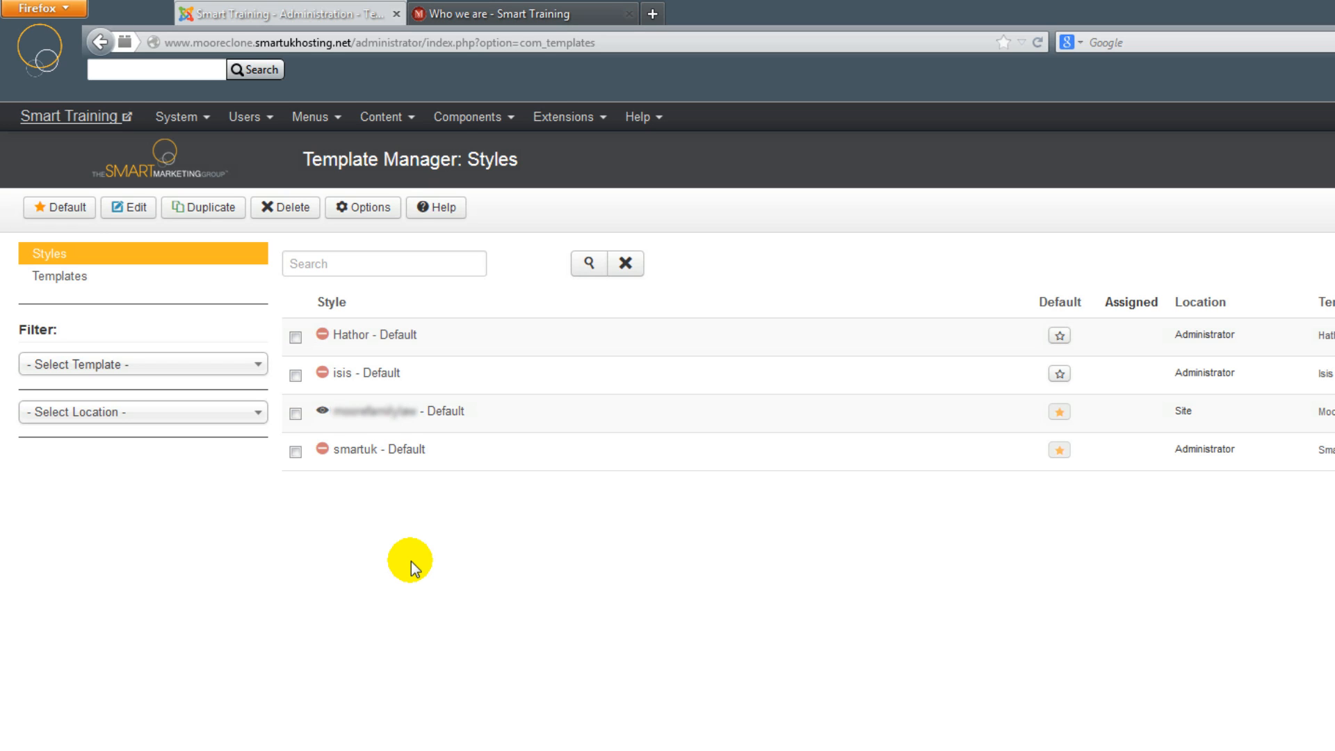
Return to the administration Control Panel.
{"action": "left_click", "coordinate": [197, 124]}
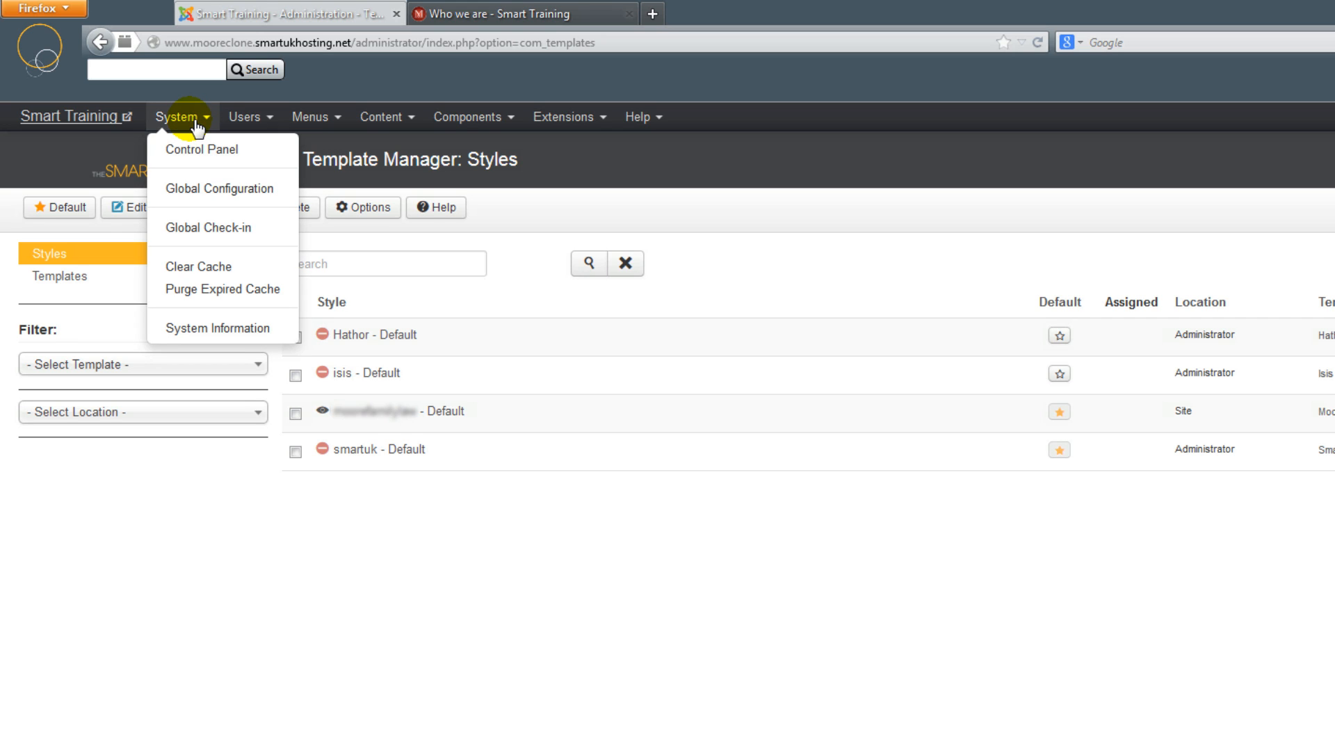
{"action": "left_click", "coordinate": [264, 154]}
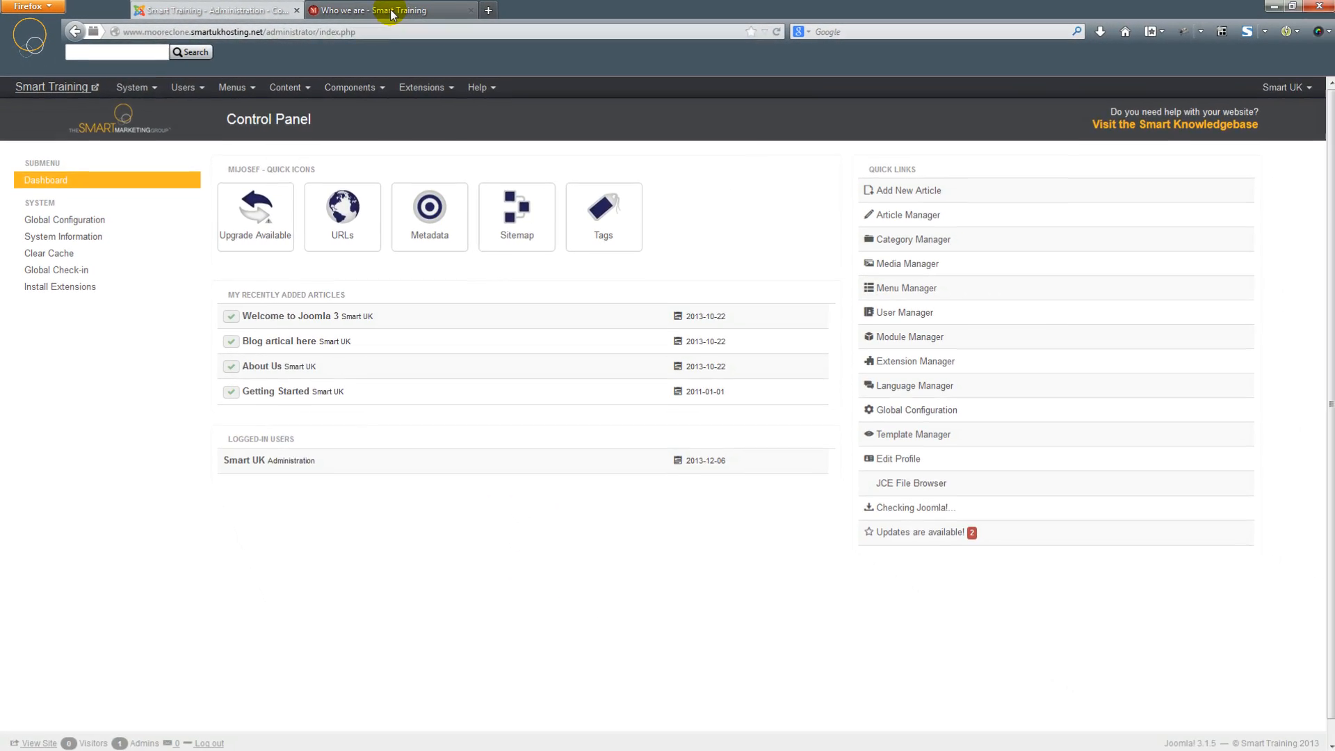
Switch to the site's front-end home page and load its address with ?tp=1 appended to preview the module positions.
{"action": "left_click", "coordinate": [427, 12]}
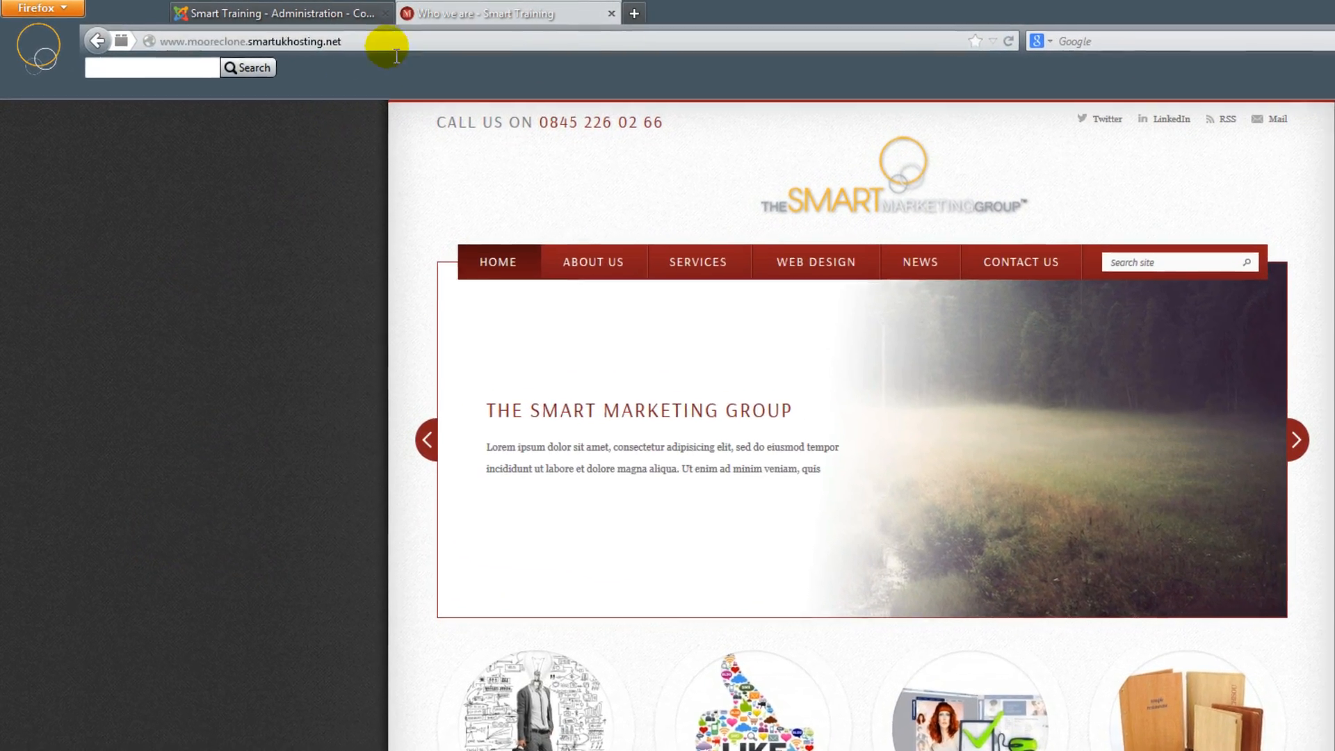
{"action": "left_click", "coordinate": [418, 36]}
{"action": "left_click", "coordinate": [428, 36]}
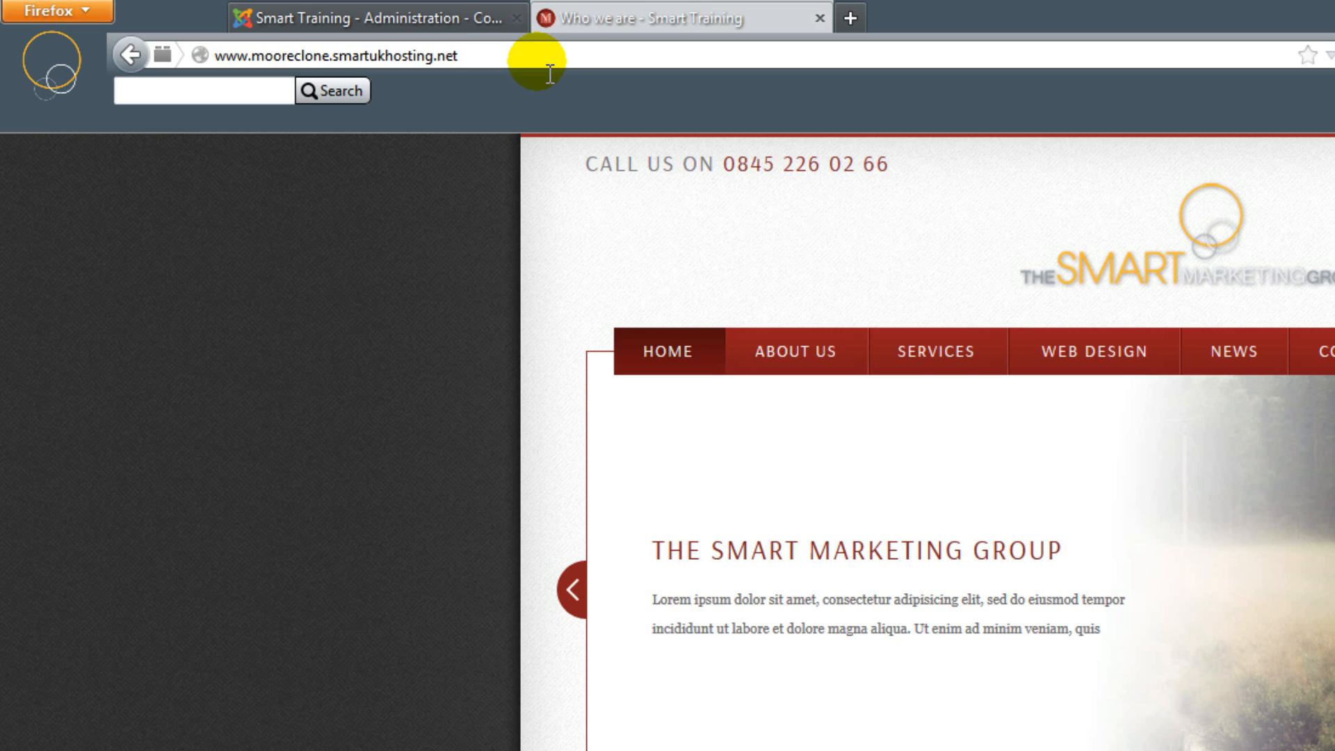
{"action": "left_click", "coordinate": [517, 65]}
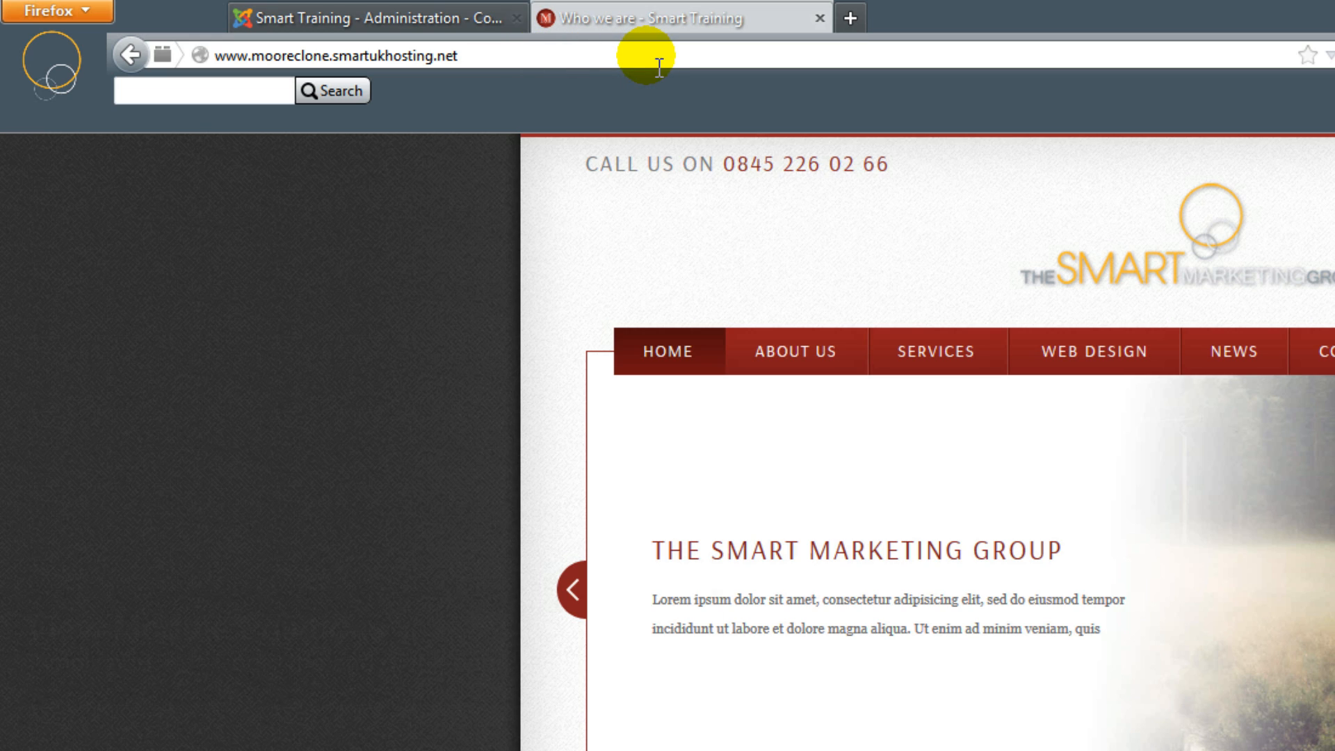
{"action": "type", "text": "?"}
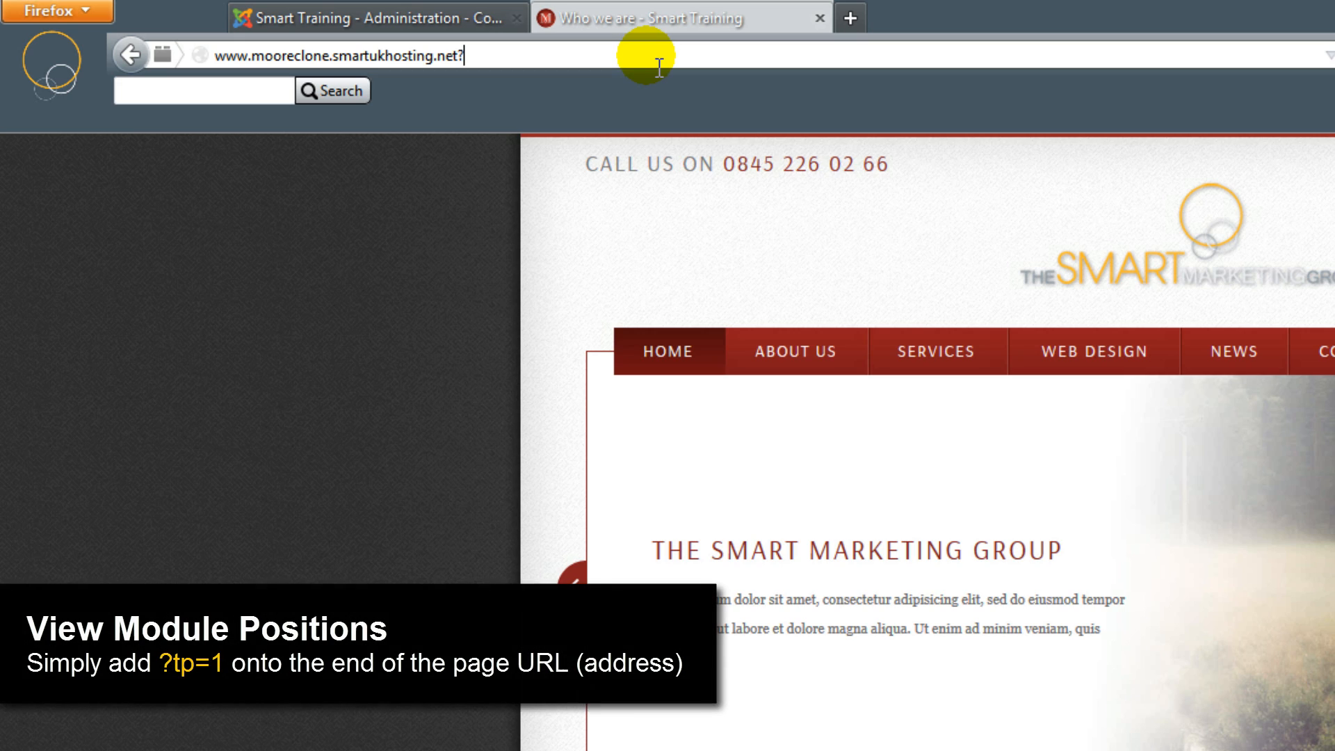
{"action": "type", "text": "tp=1"}
{"action": "key", "text": "Return"}
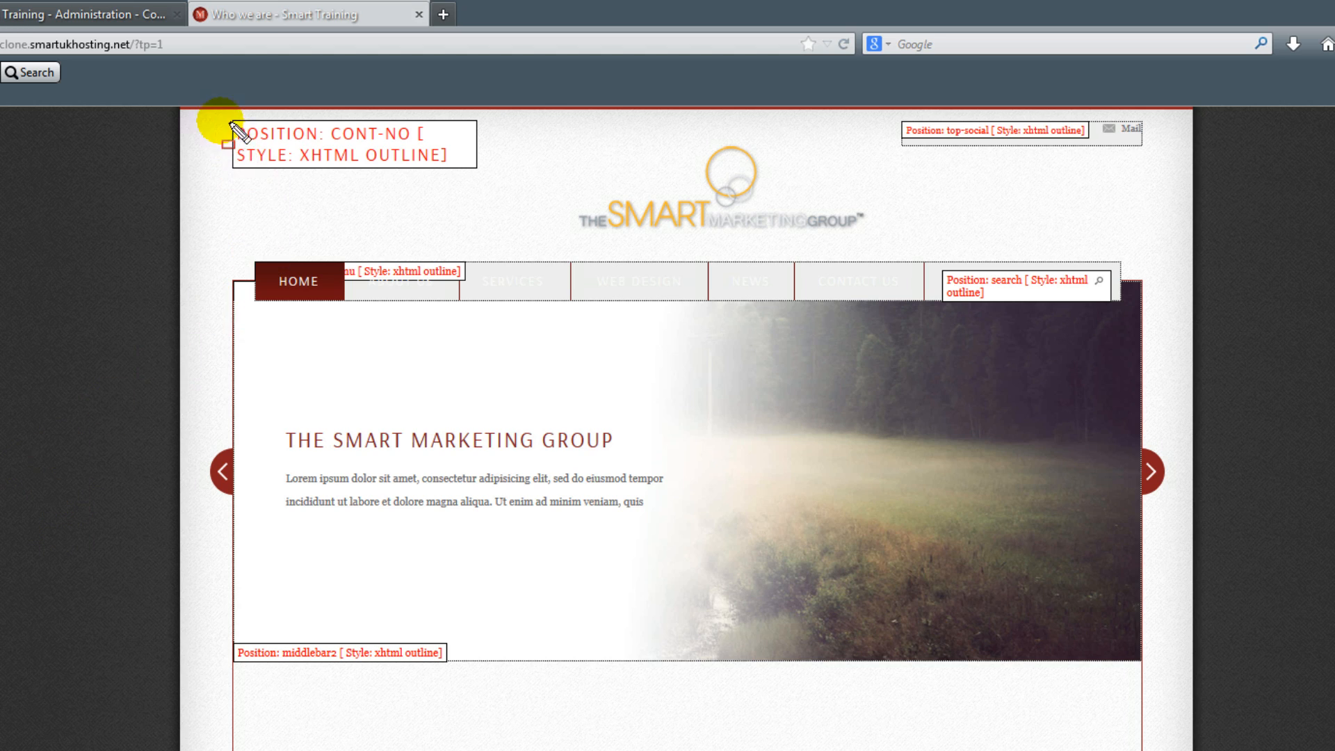
Examine the module position labels in the page header, navigation menu, search area and slideshow banner.
{"action": "left_click_drag", "start_coordinate": [213, 113], "coordinate": [582, 187]}
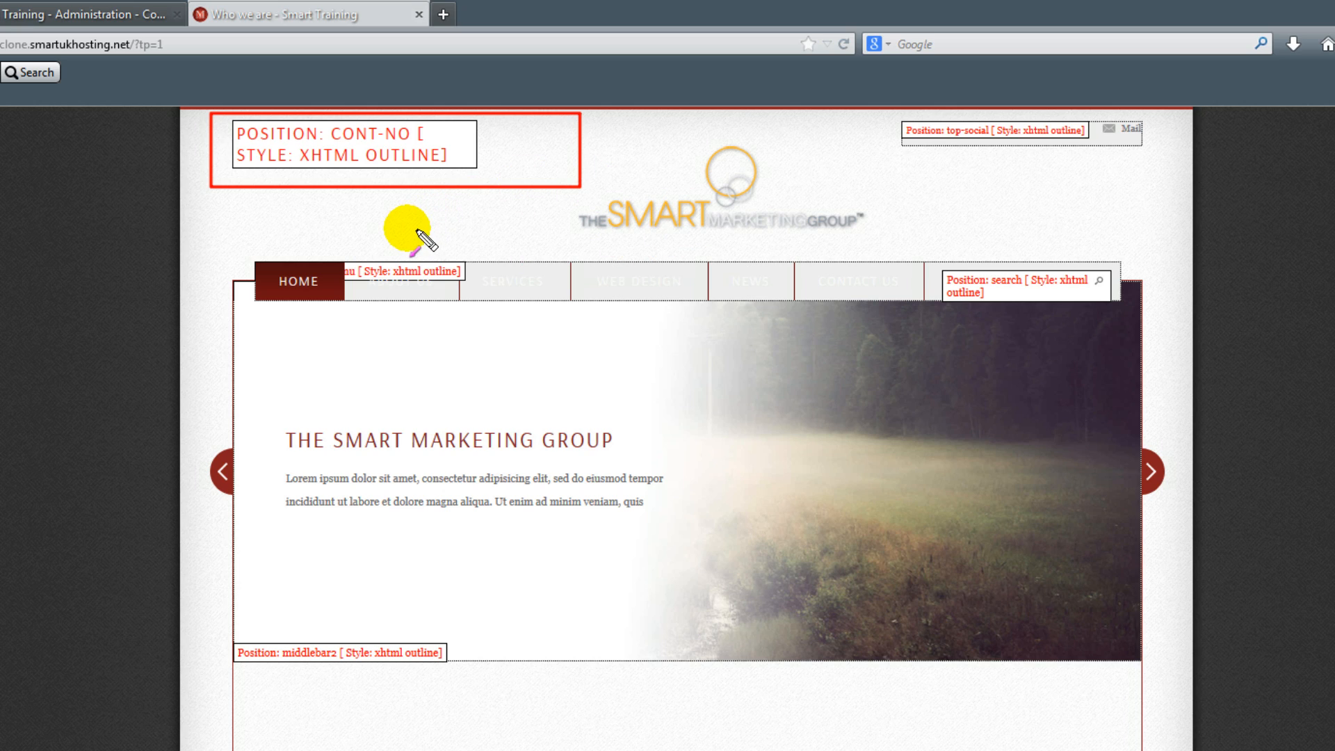
{"action": "left_click_drag", "start_coordinate": [405, 229], "coordinate": [381, 141]}
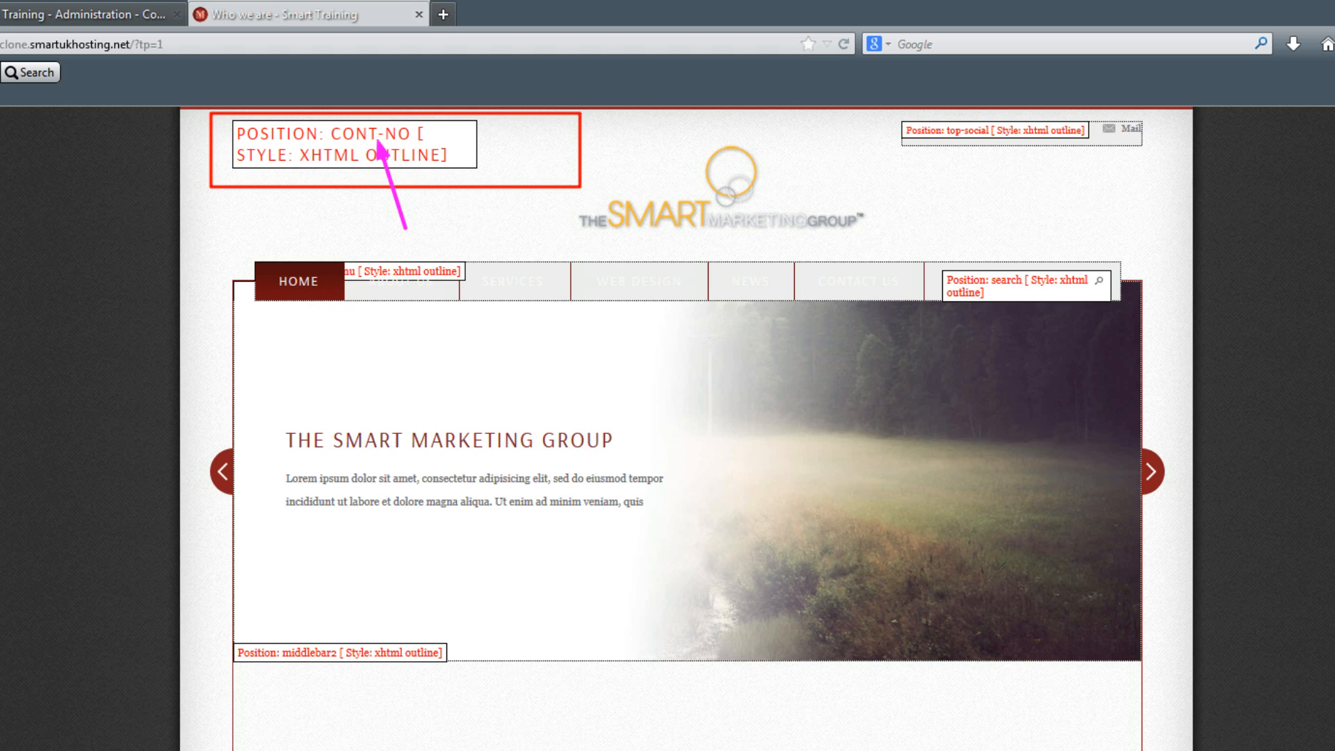
{"action": "key", "text": "Escape"}
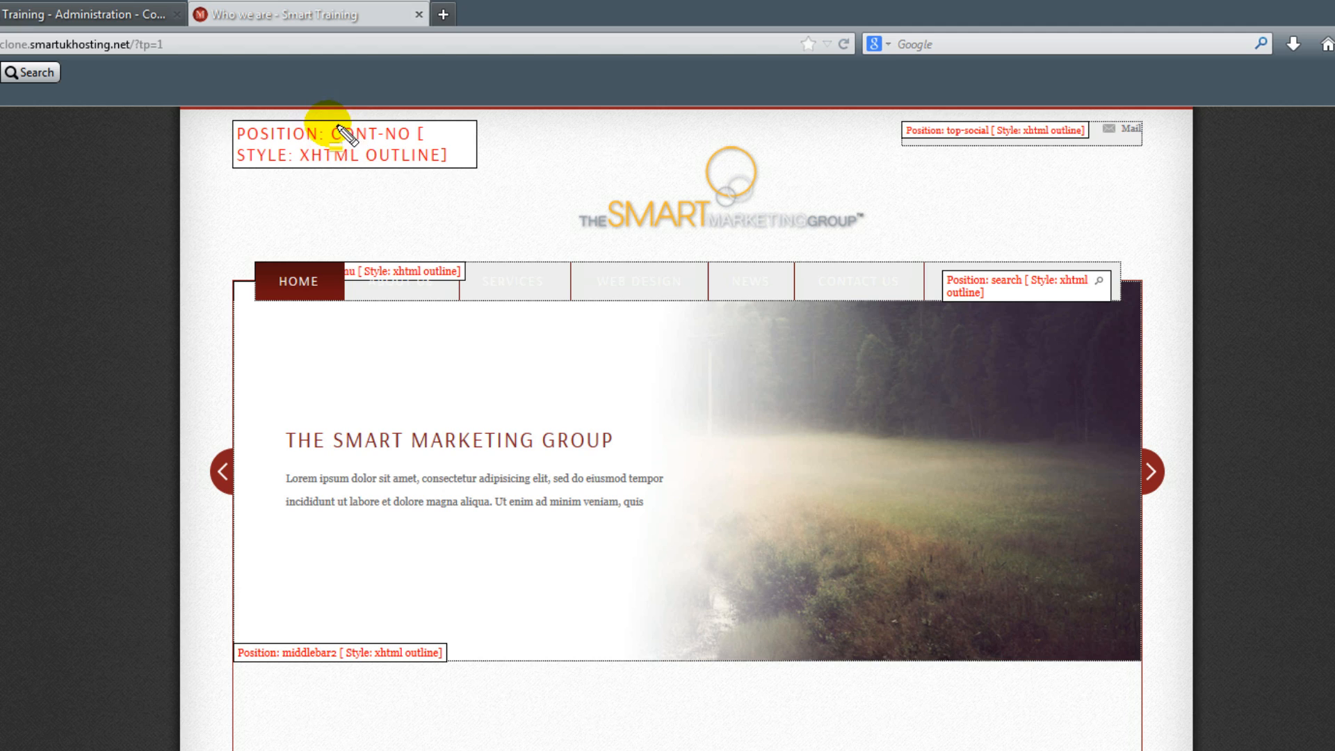
{"action": "left_click_drag", "start_coordinate": [336, 127], "coordinate": [422, 147]}
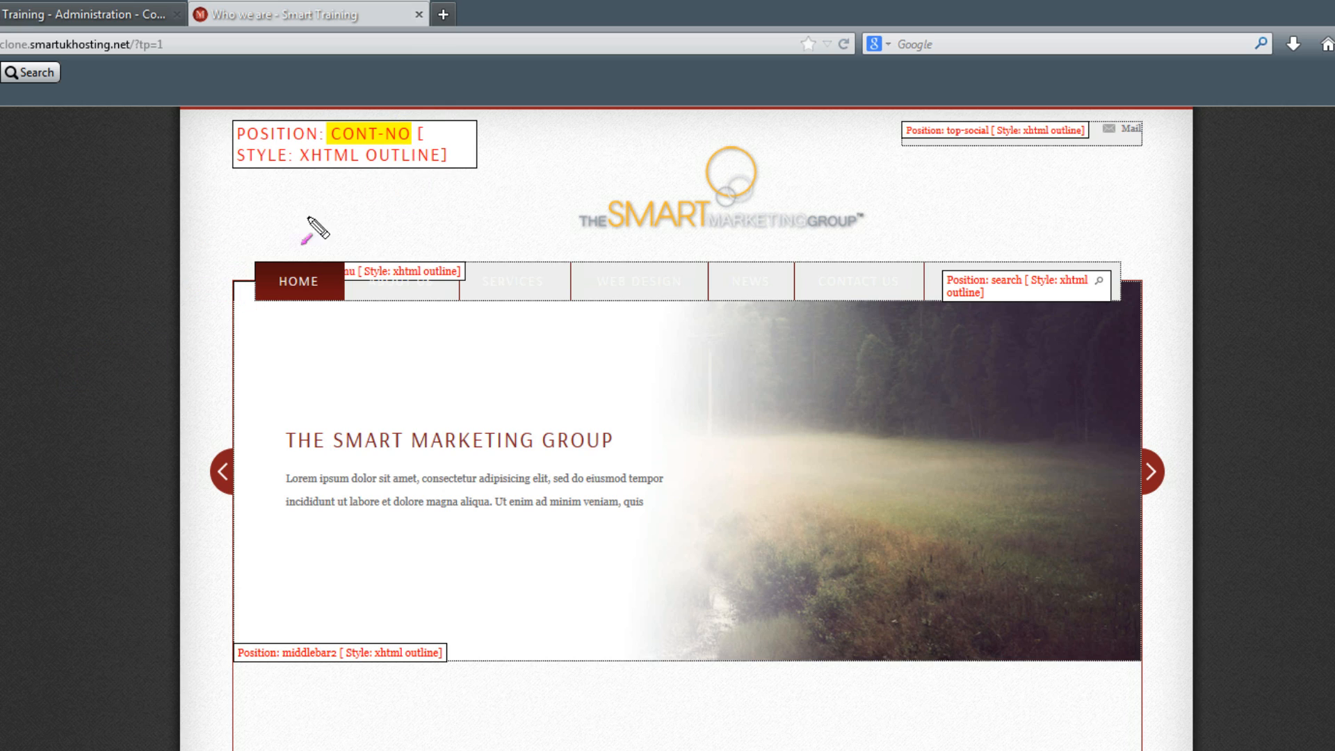
{"action": "left_click_drag", "start_coordinate": [393, 239], "coordinate": [377, 142]}
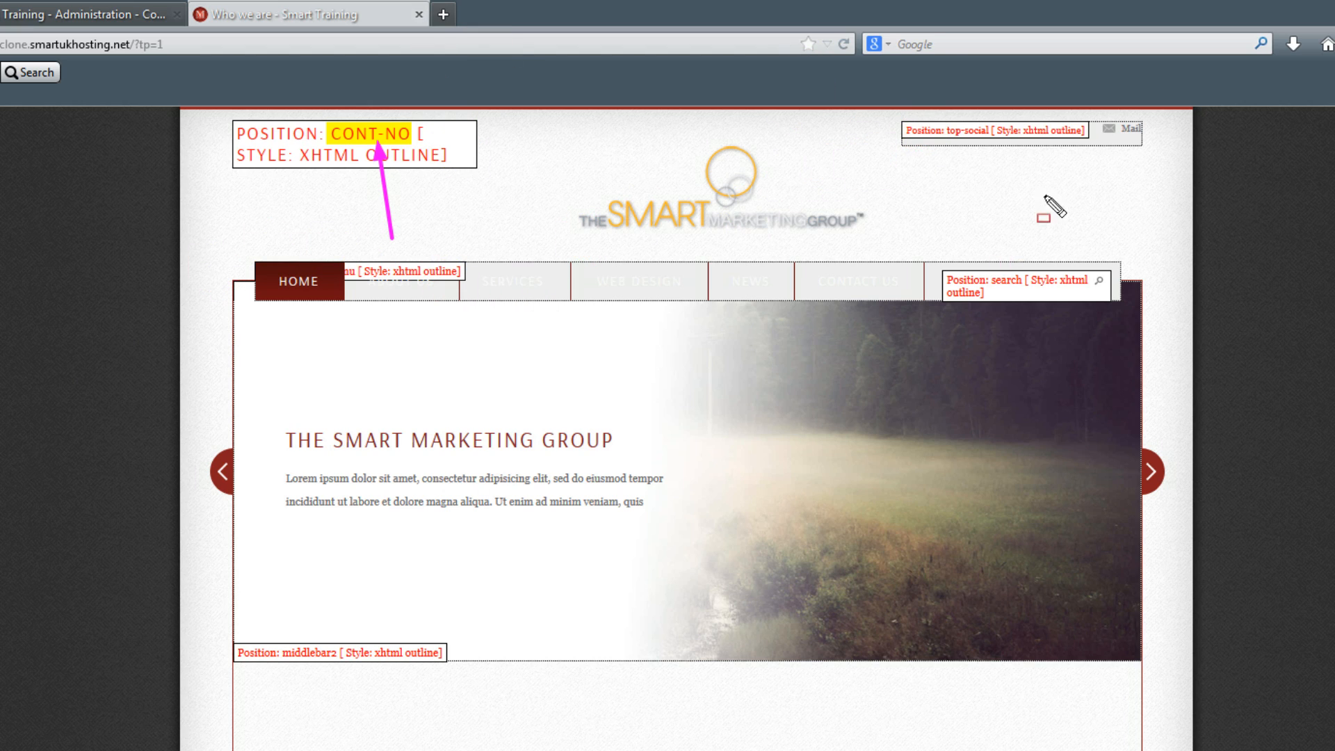
{"action": "left_click_drag", "start_coordinate": [886, 110], "coordinate": [1162, 162]}
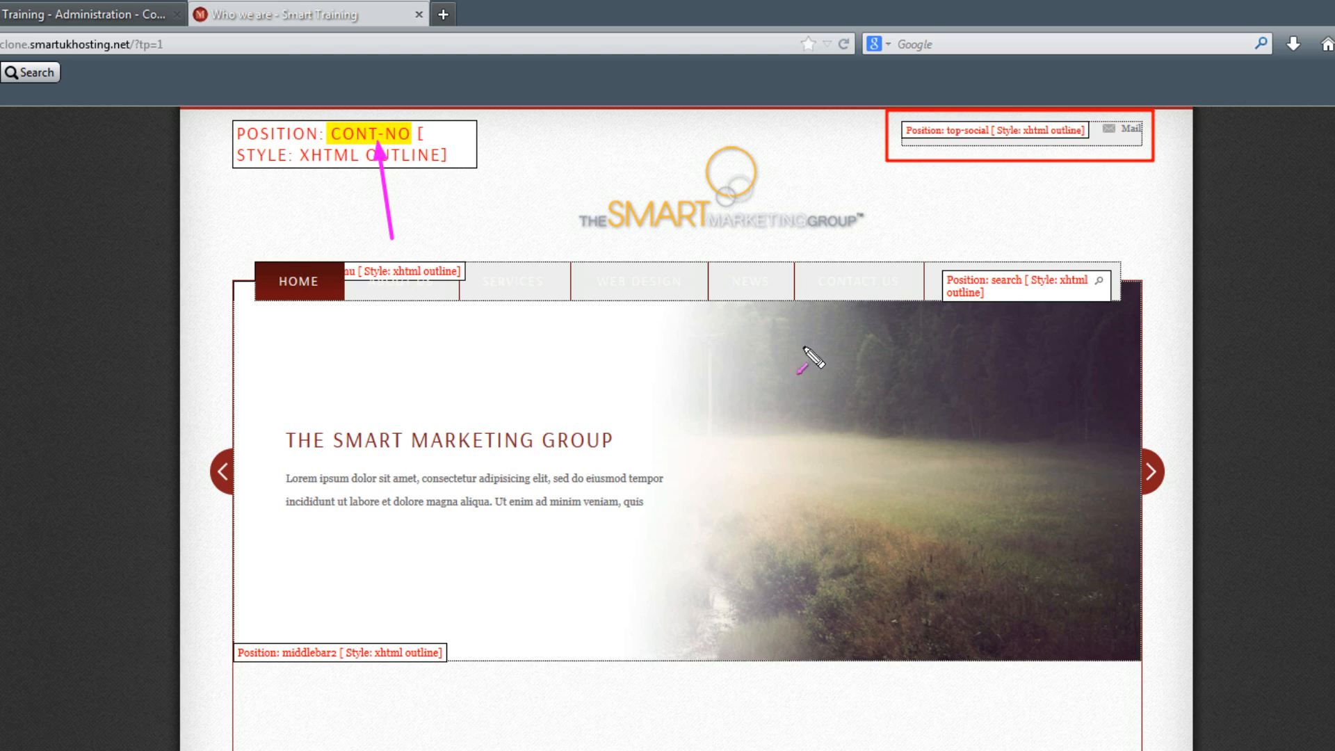
{"action": "left_click_drag", "start_coordinate": [977, 204], "coordinate": [971, 149]}
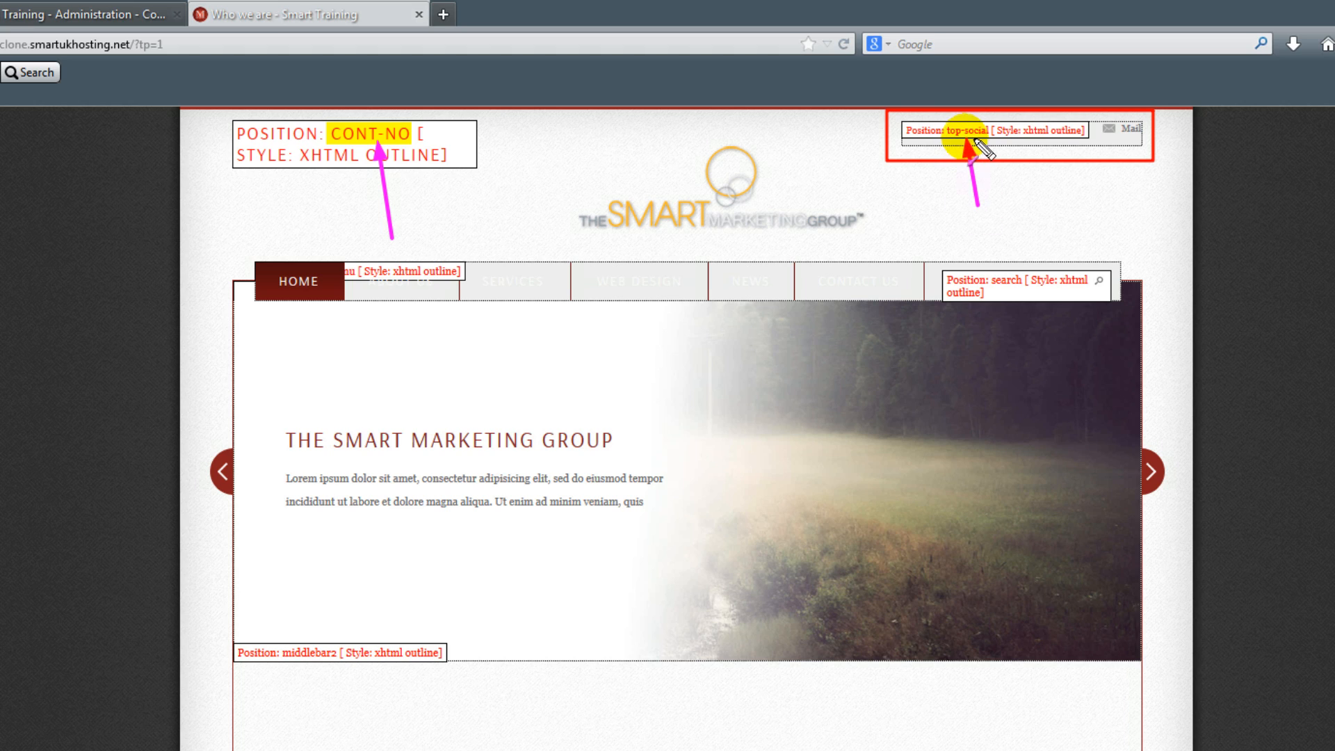
{"action": "left_click_drag", "start_coordinate": [1143, 299], "coordinate": [1149, 294]}
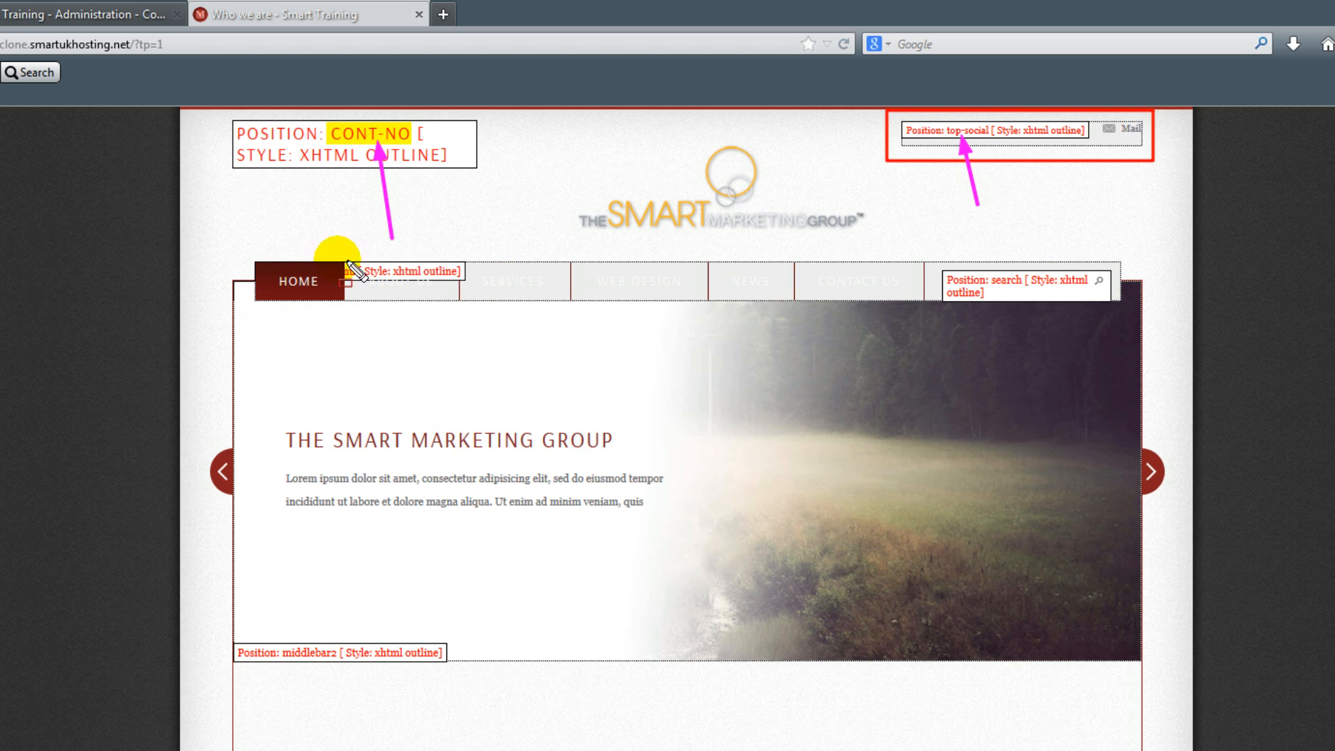
{"action": "left_click_drag", "start_coordinate": [249, 250], "coordinate": [551, 300]}
{"action": "left_click_drag", "start_coordinate": [930, 316], "coordinate": [935, 312]}
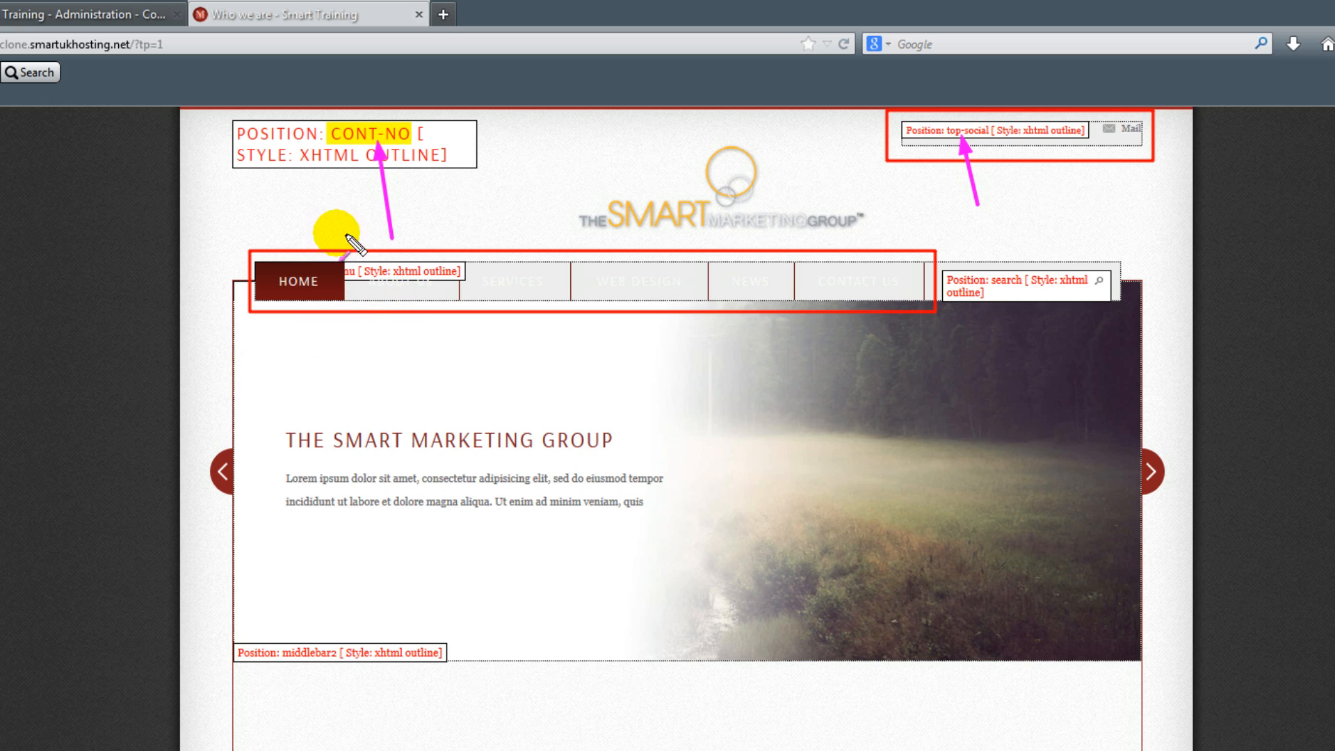
{"action": "left_click_drag", "start_coordinate": [354, 206], "coordinate": [351, 268]}
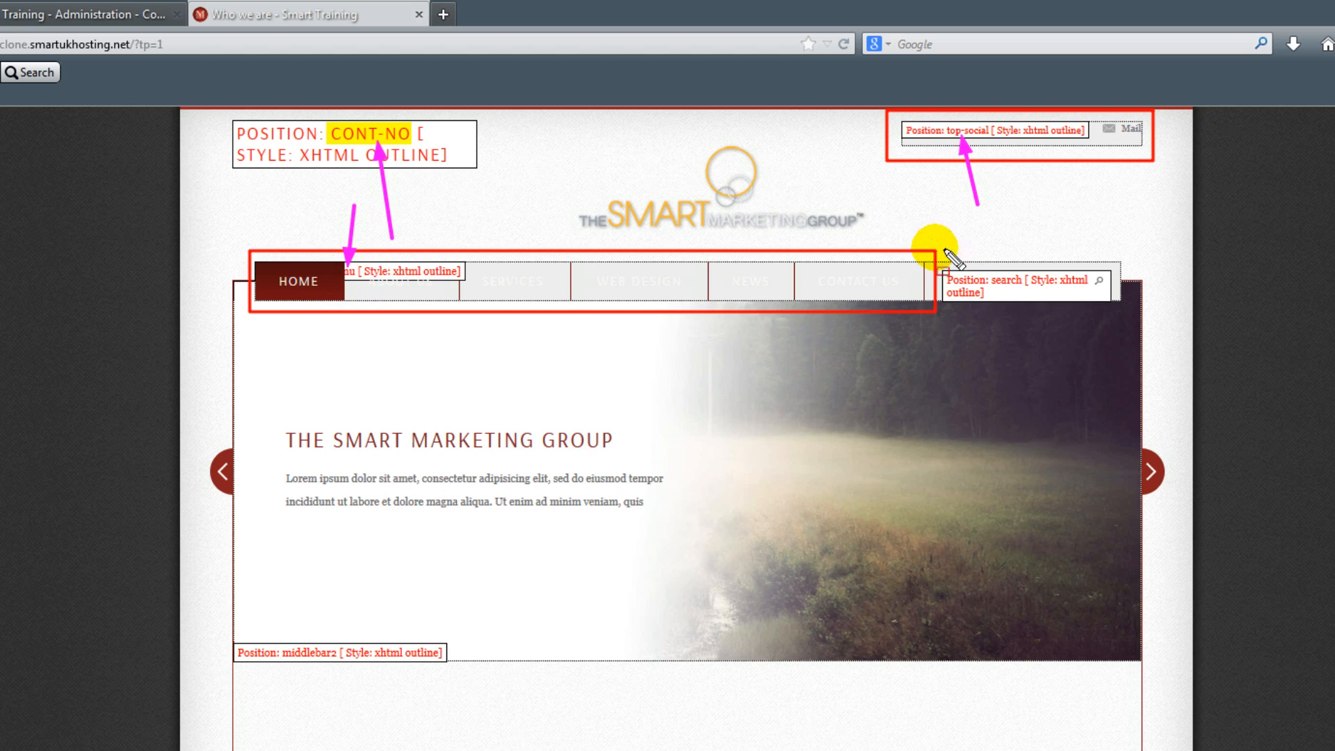
{"action": "mouse_move", "coordinate": [936, 249]}
{"action": "left_mouse_down"}
{"action": "mouse_move", "coordinate": [1007, 286]}
{"action": "mouse_move", "coordinate": [1132, 315]}
{"action": "left_mouse_up"}
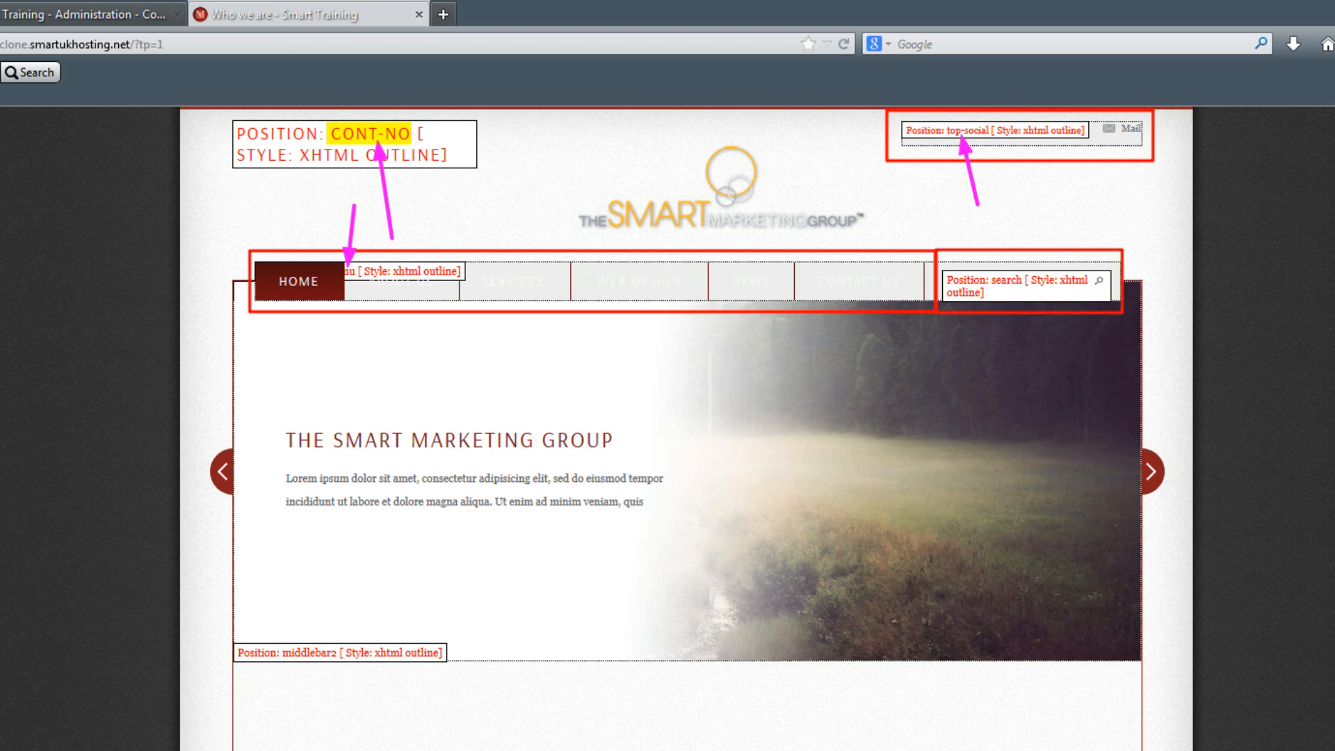
{"action": "left_click_drag", "start_coordinate": [1038, 215], "coordinate": [1012, 271]}
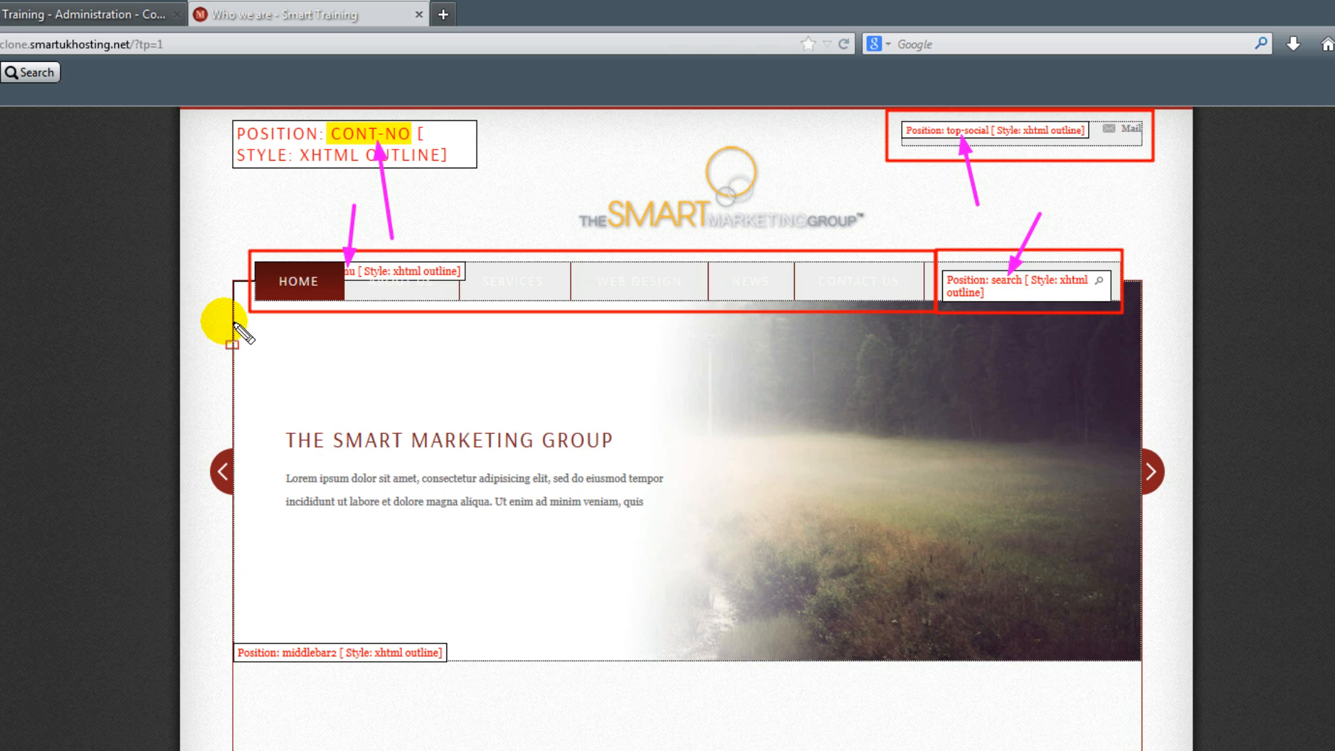
{"action": "mouse_move", "coordinate": [223, 321]}
{"action": "left_mouse_down"}
{"action": "mouse_move", "coordinate": [478, 445]}
{"action": "mouse_move", "coordinate": [1130, 592]}
{"action": "mouse_move", "coordinate": [1164, 666]}
{"action": "left_mouse_up"}
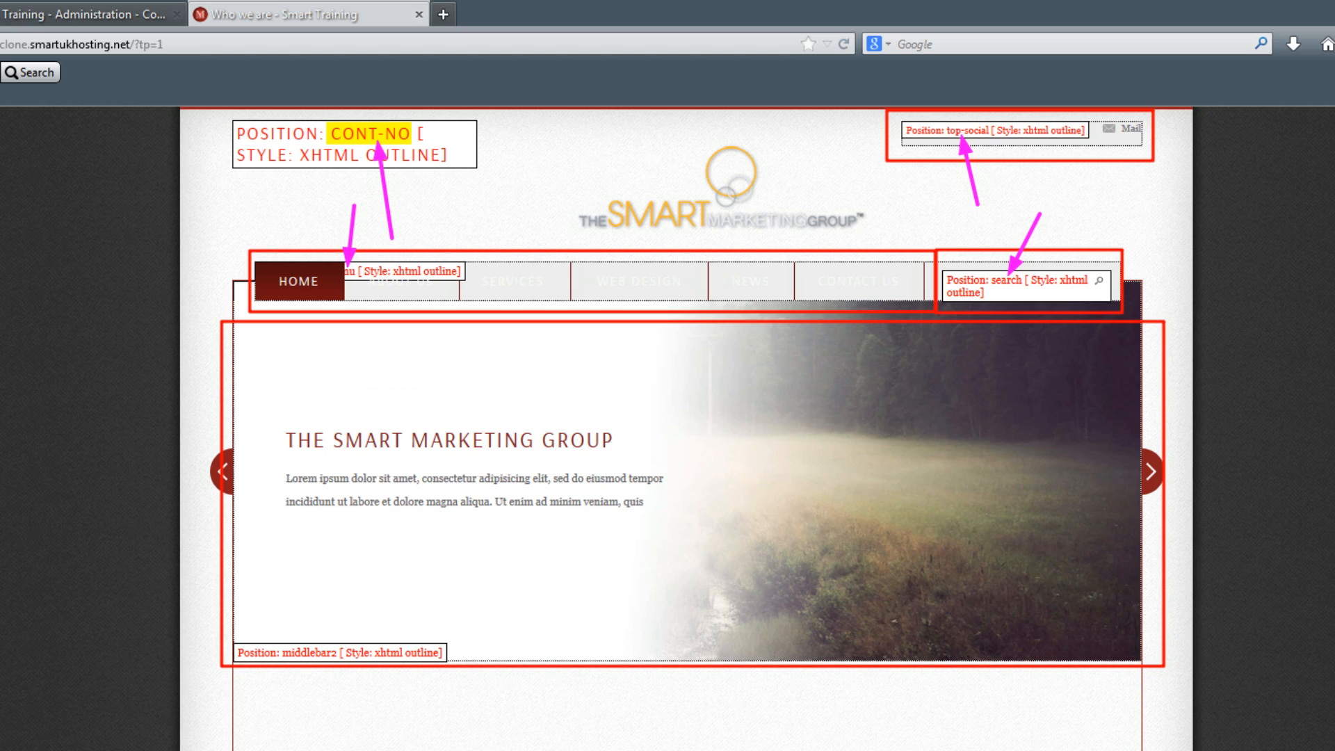
{"action": "left_click_drag", "start_coordinate": [322, 558], "coordinate": [313, 641]}
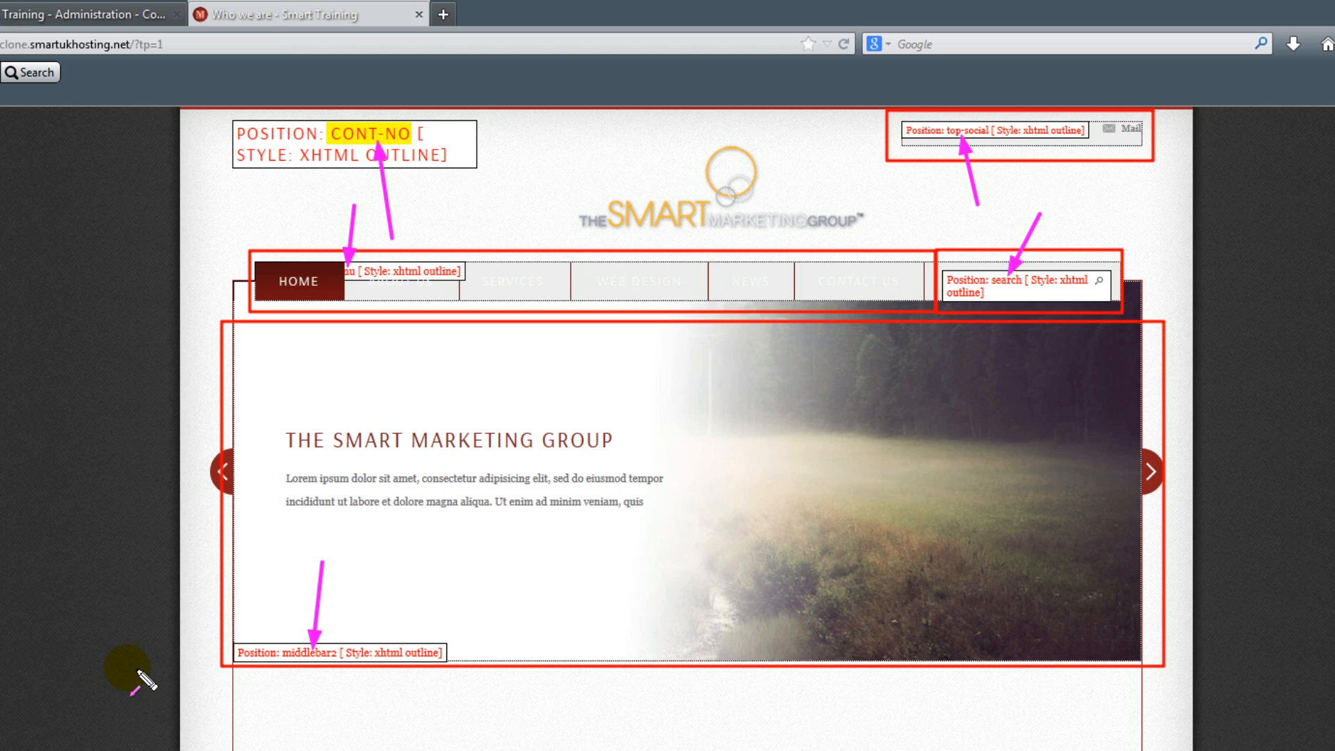
{"action": "key", "text": "Escape"}
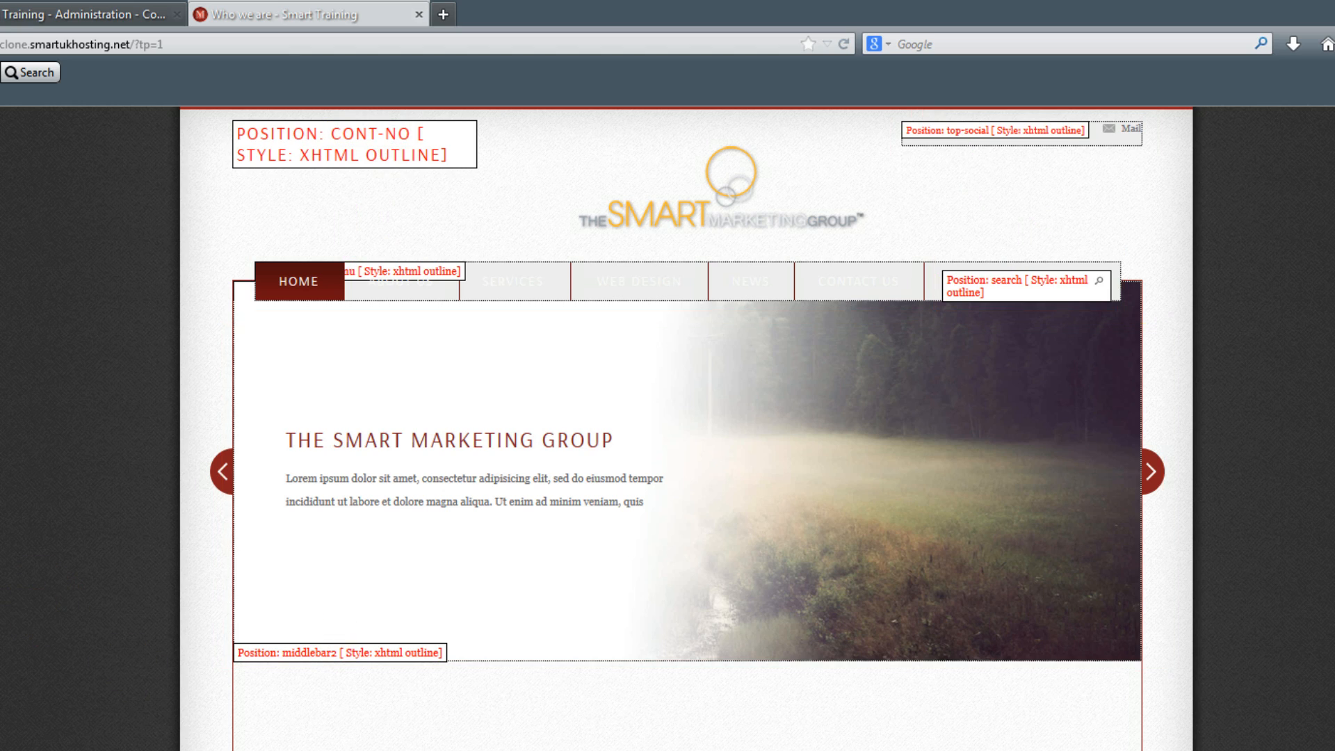
Examine the module position labels in the side columns beside the home page's main content.
{"action": "scroll", "coordinate": [686, 428], "scroll_direction": "down", "scroll_amount": 5}
{"action": "scroll", "coordinate": [687, 428], "scroll_direction": "down", "scroll_amount": 5}
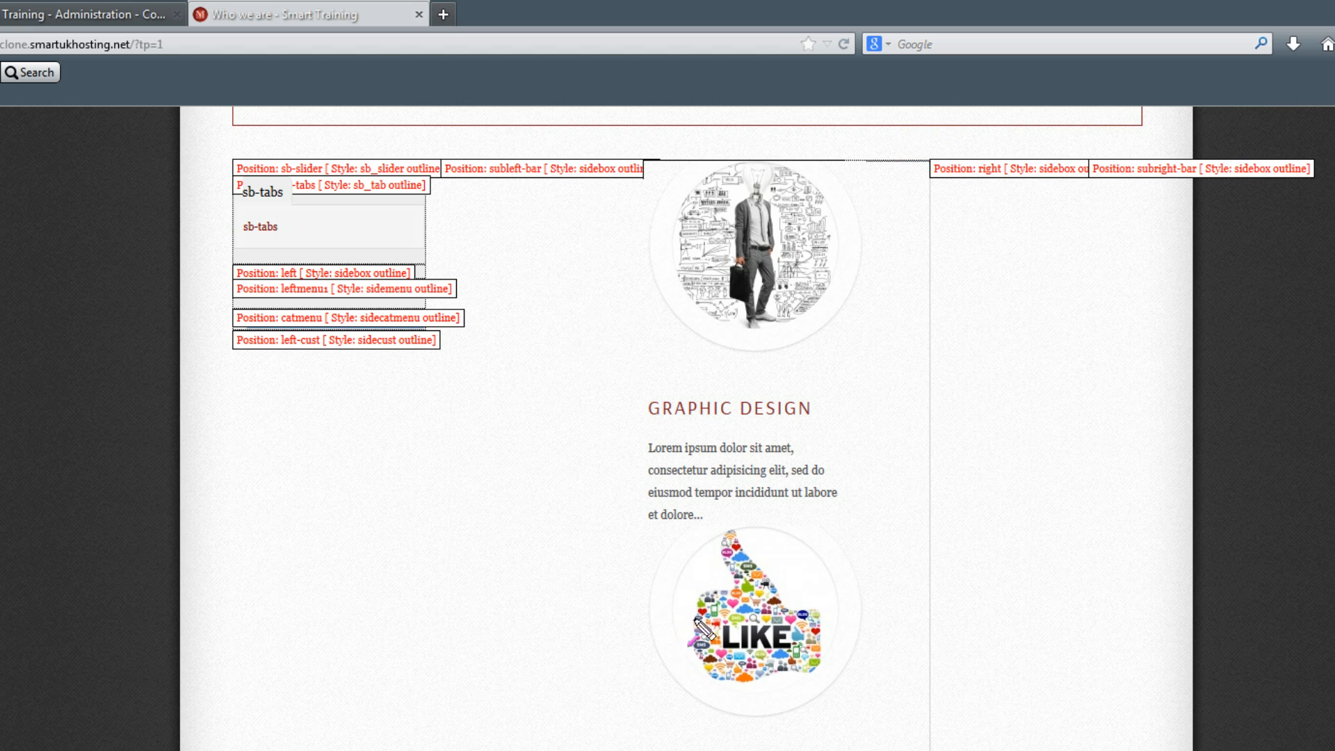
{"action": "left_click_drag", "start_coordinate": [1004, 285], "coordinate": [998, 179]}
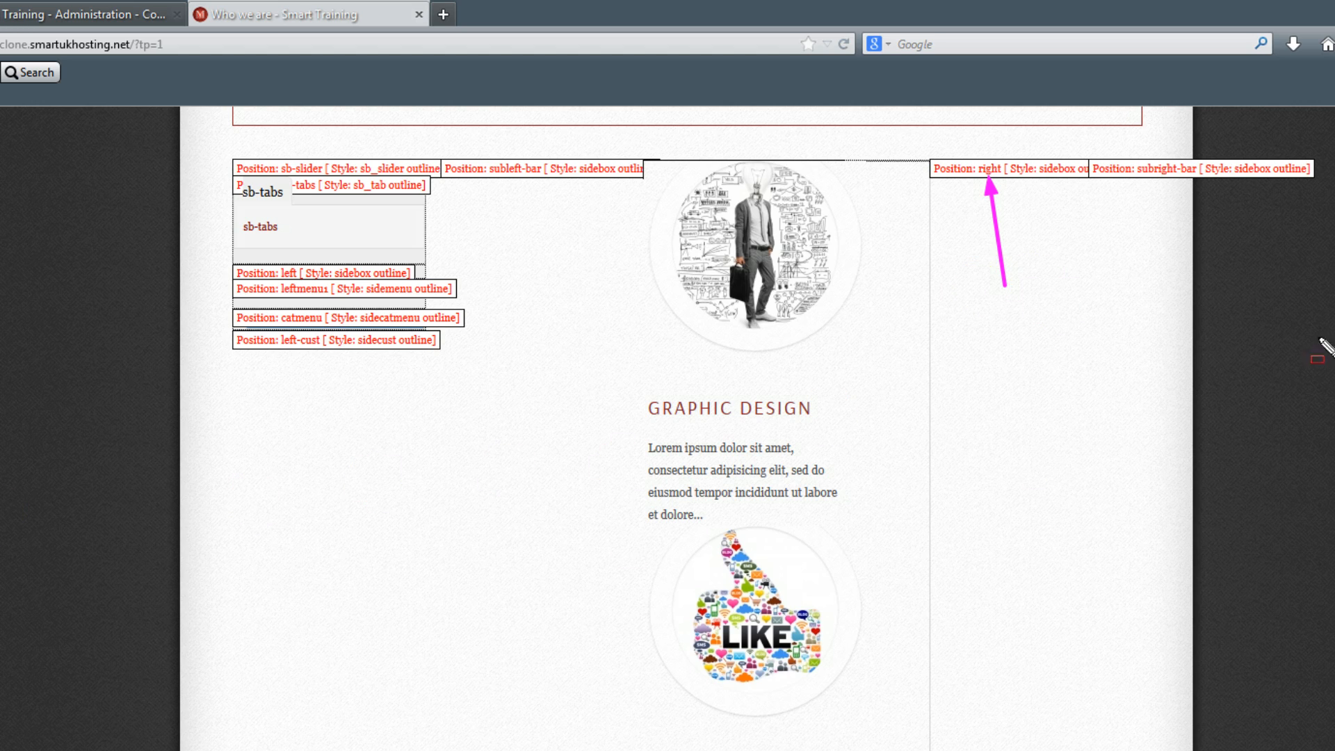
{"action": "mouse_move", "coordinate": [208, 139]}
{"action": "left_mouse_down"}
{"action": "mouse_move", "coordinate": [285, 223]}
{"action": "mouse_move", "coordinate": [483, 371]}
{"action": "left_mouse_up"}
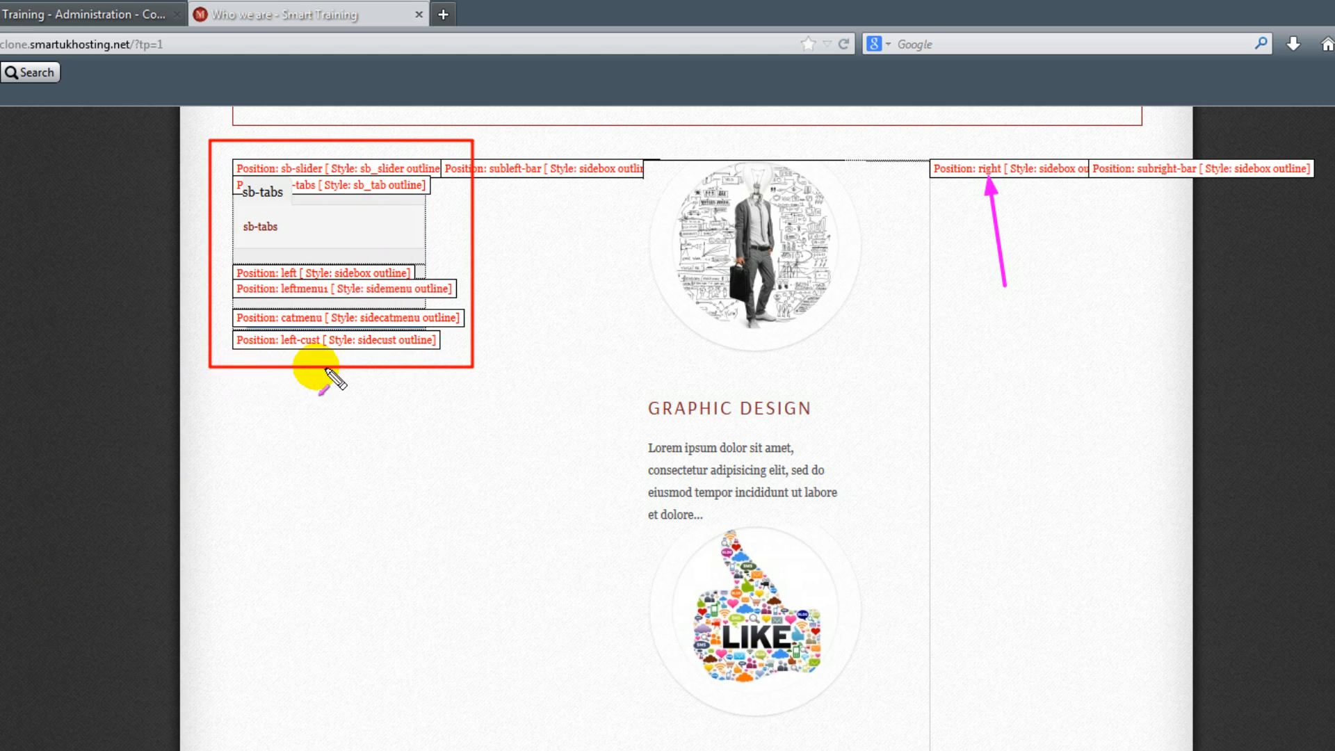
{"action": "left_click_drag", "start_coordinate": [103, 338], "coordinate": [233, 339]}
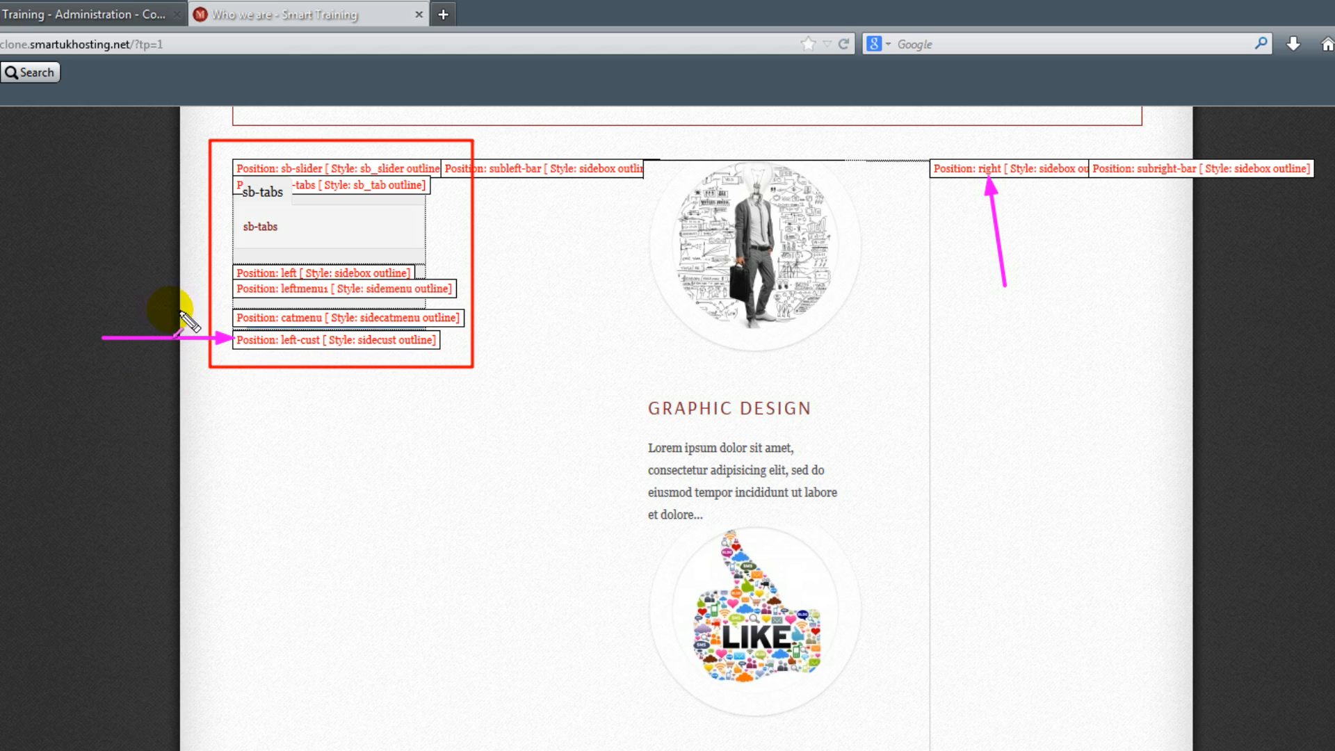
{"action": "left_click_drag", "start_coordinate": [151, 313], "coordinate": [231, 315]}
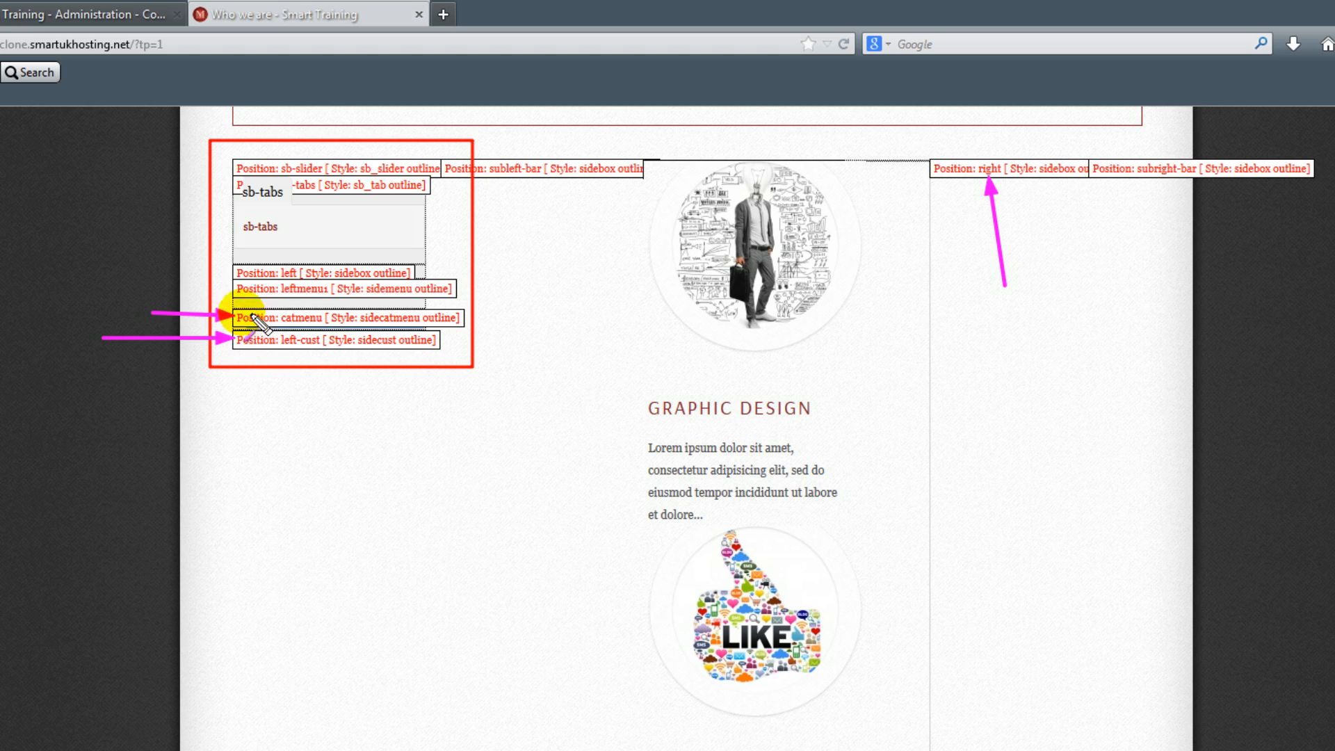
{"action": "left_click_drag", "start_coordinate": [159, 288], "coordinate": [229, 288]}
{"action": "left_click_drag", "start_coordinate": [153, 267], "coordinate": [236, 272]}
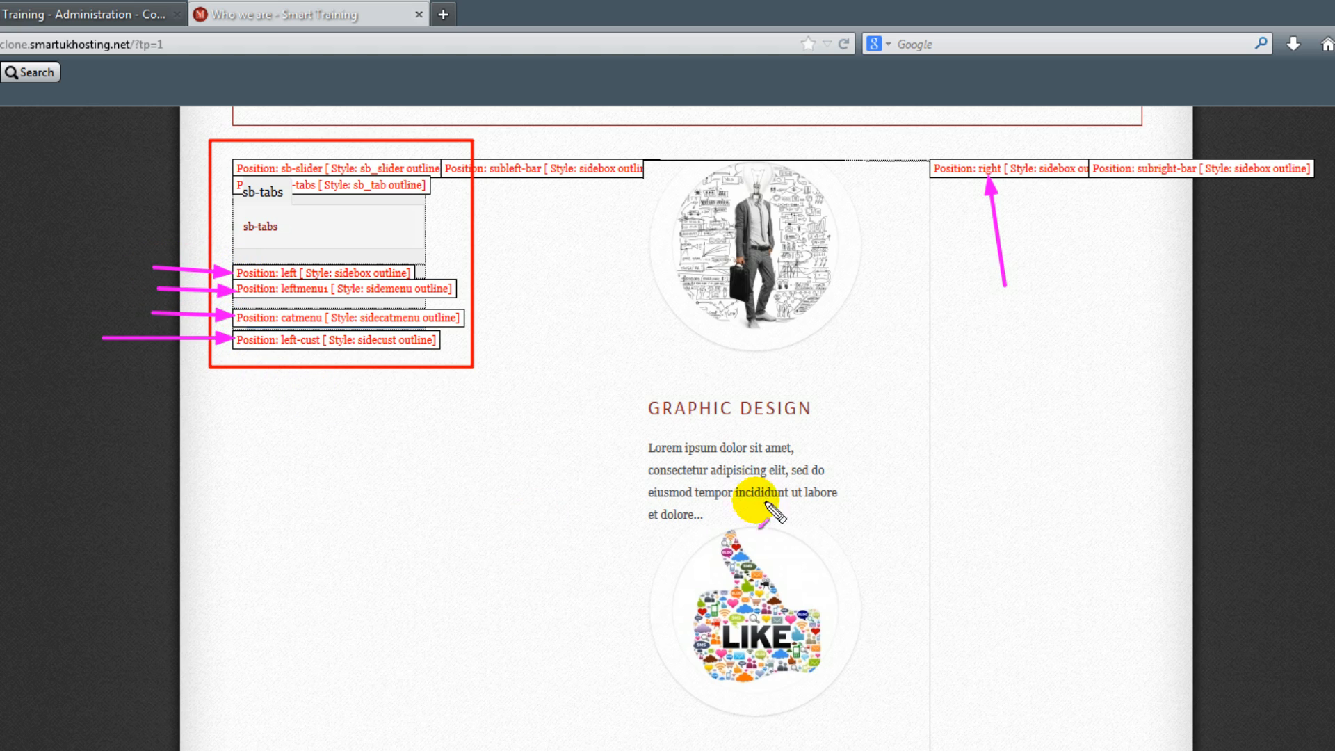
{"action": "key", "text": "Escape"}
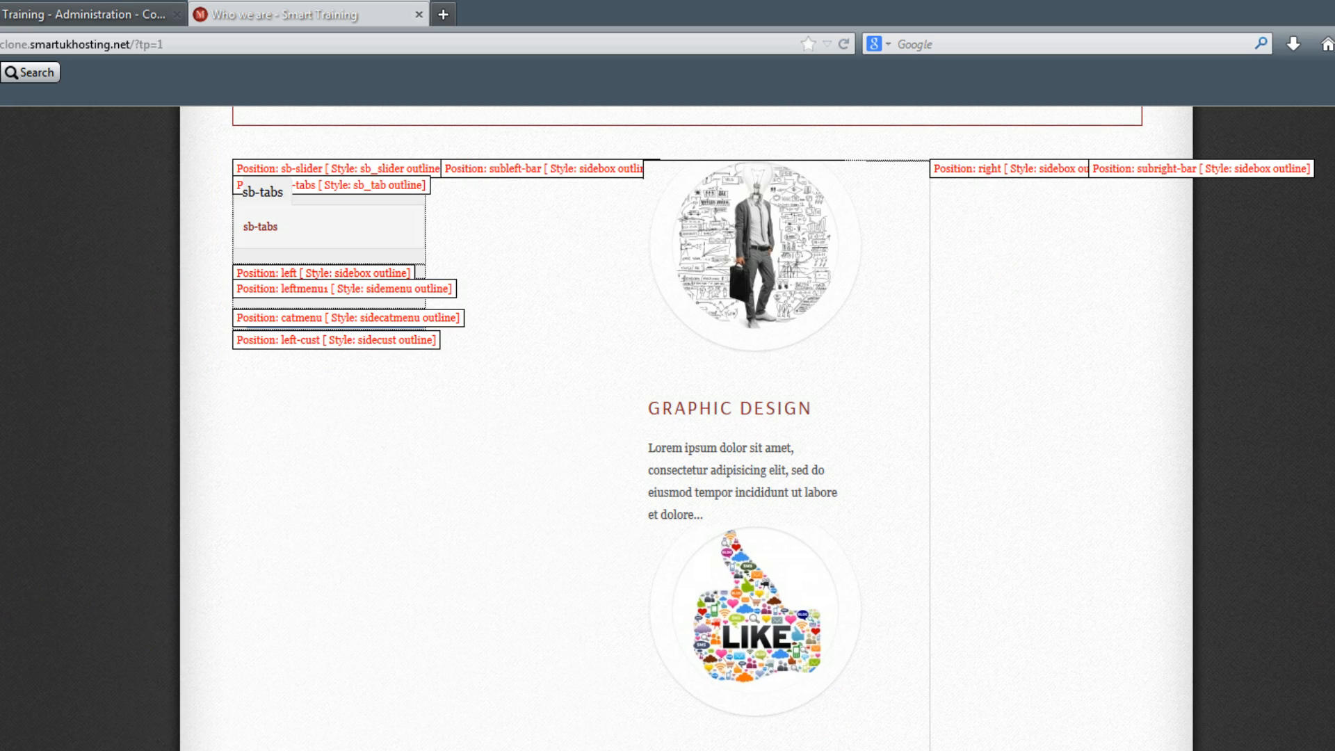
Examine the module position labels in the page footer, including the one for the footer menu.
{"action": "scroll", "coordinate": [756, 418], "scroll_direction": "down", "scroll_amount": 15}
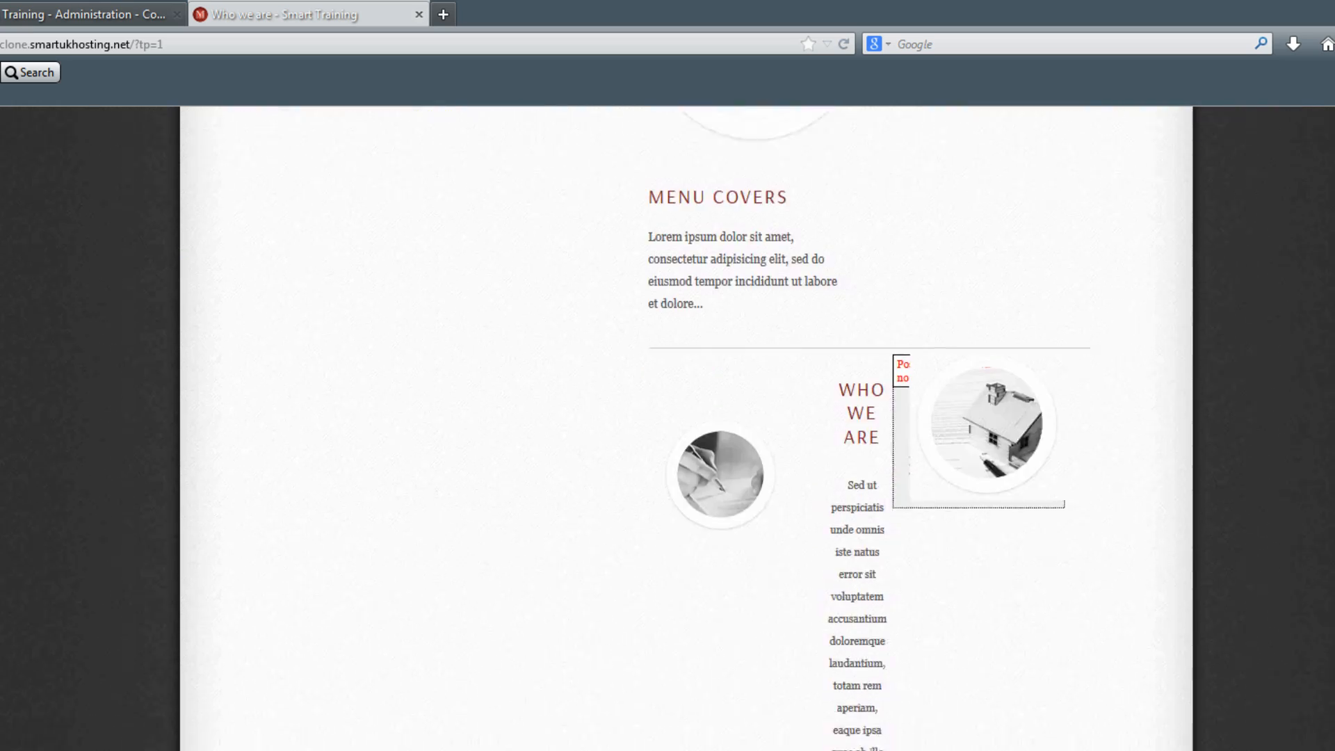
{"action": "scroll", "coordinate": [668, 417], "scroll_direction": "down", "scroll_amount": 10}
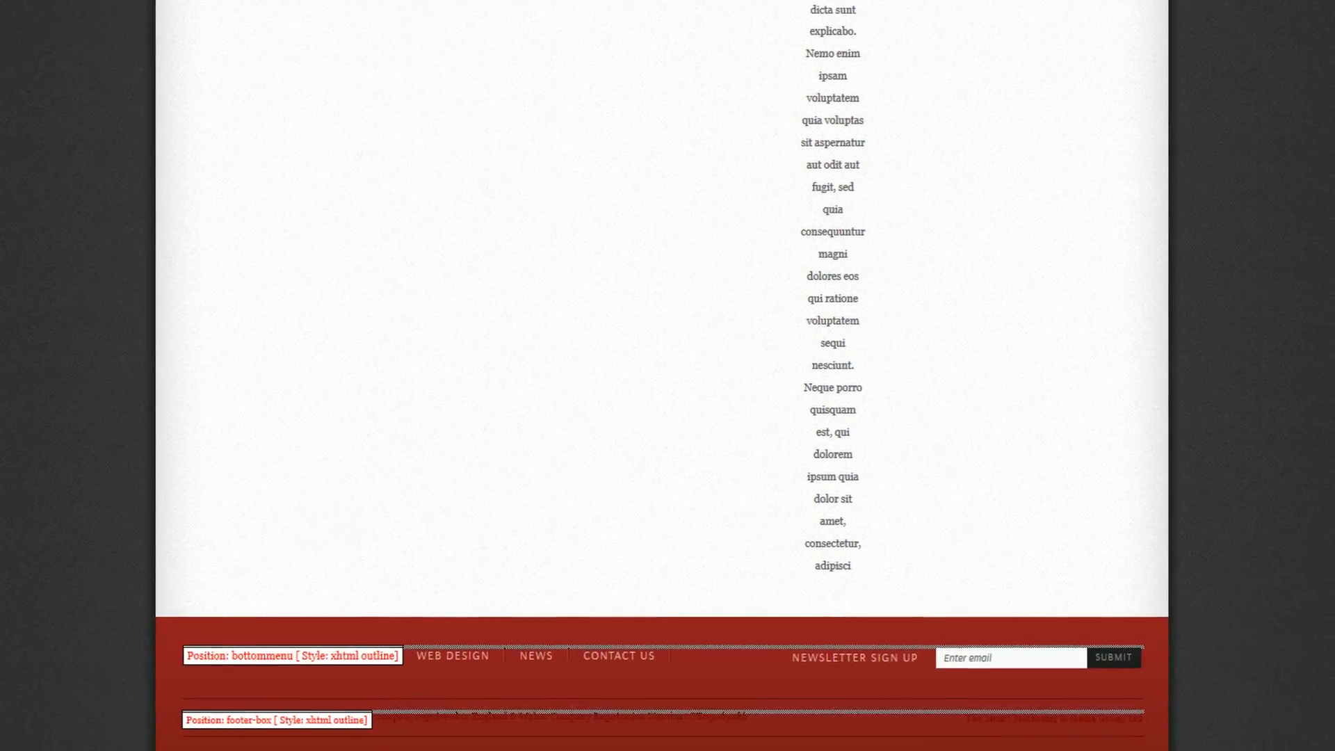
{"action": "mouse_move", "coordinate": [173, 631]}
{"action": "left_mouse_down"}
{"action": "mouse_move", "coordinate": [571, 681]}
{"action": "mouse_move", "coordinate": [700, 653]}
{"action": "left_mouse_up"}
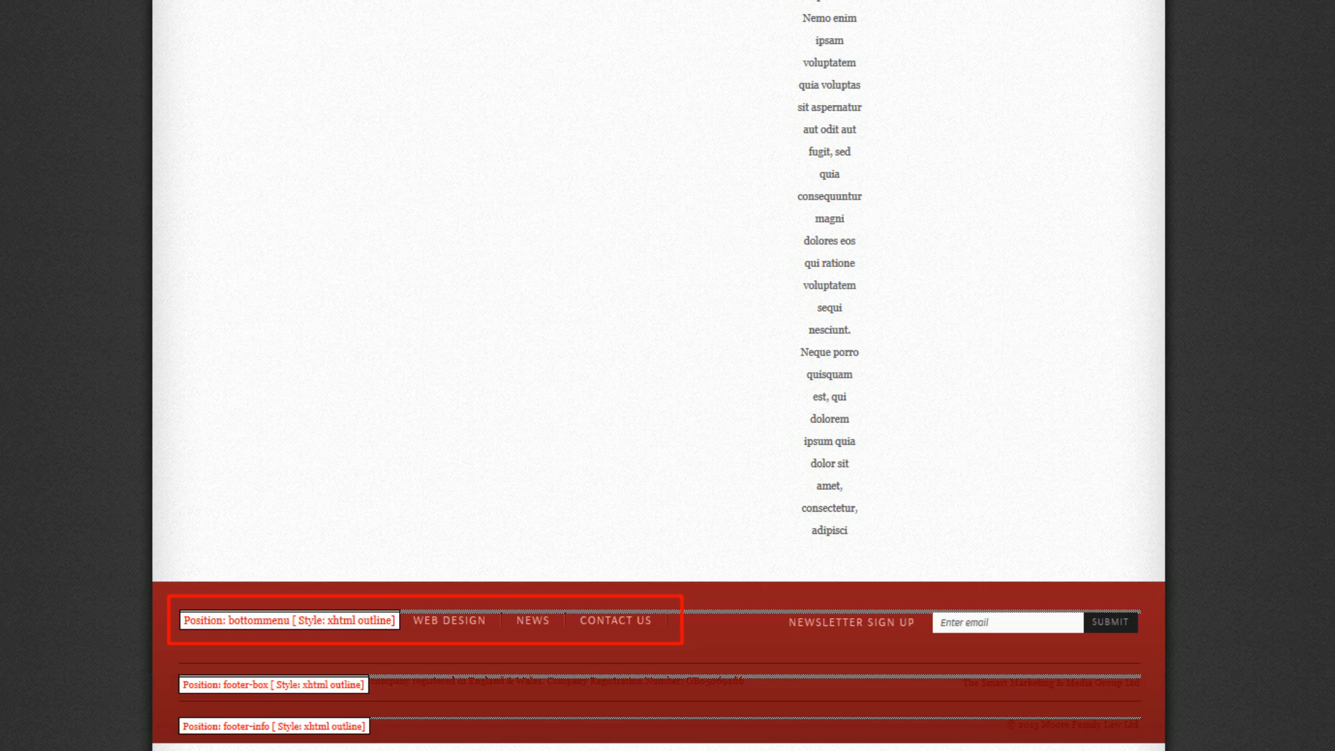
{"action": "left_click_drag", "start_coordinate": [306, 500], "coordinate": [268, 615]}
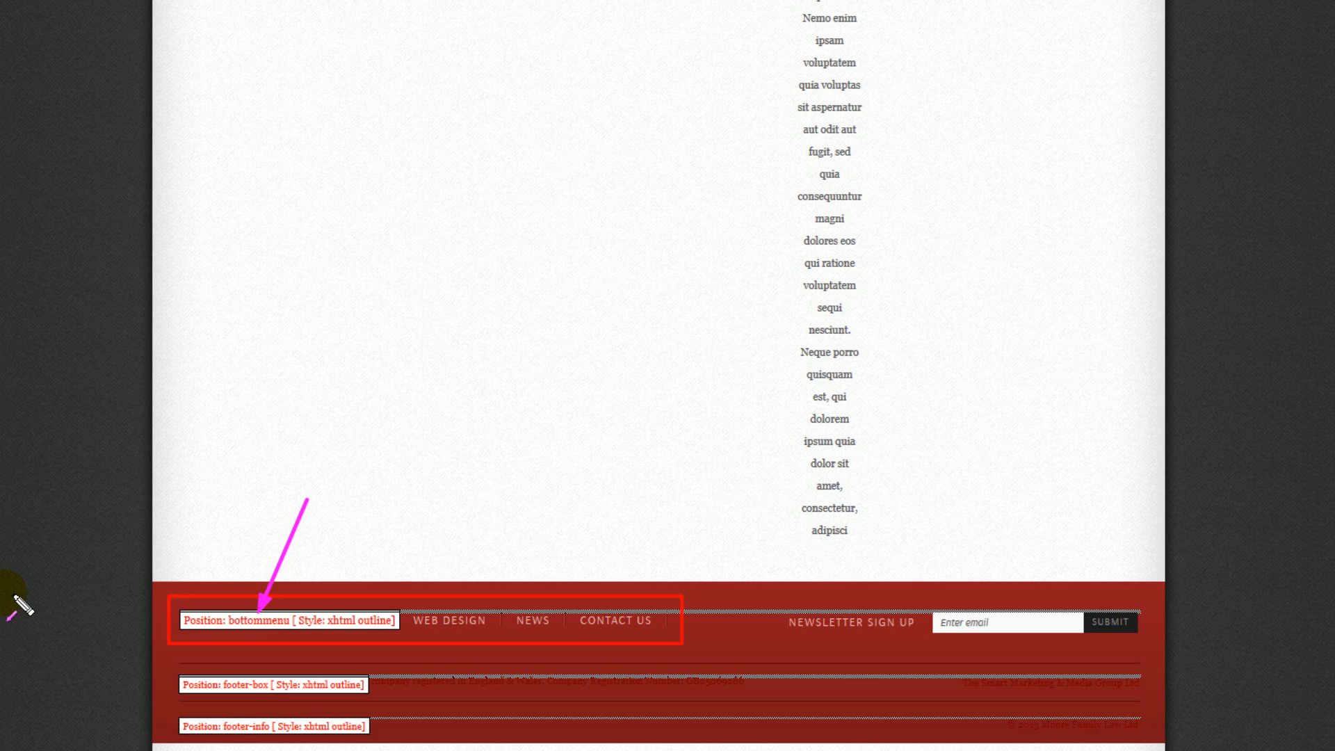
{"action": "key", "text": "Escape"}
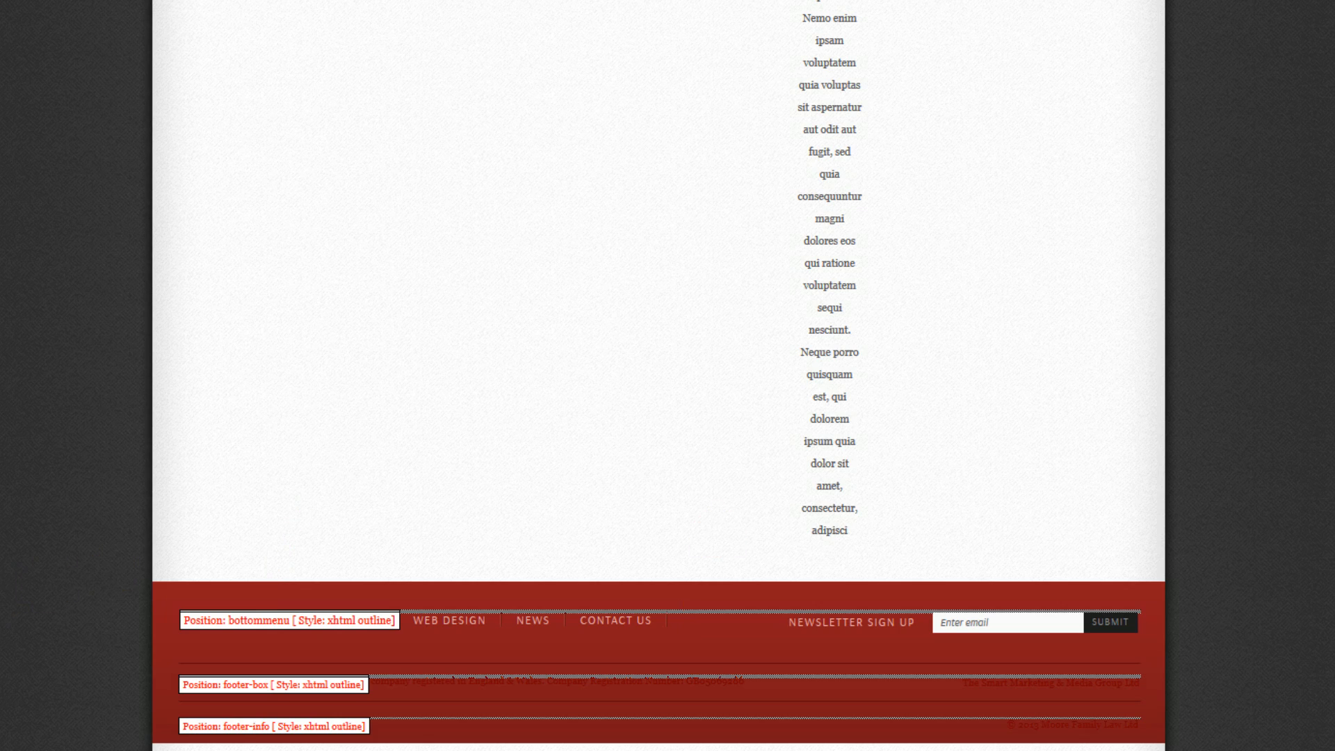
Remove /?tp=1 from the front-end address and load the home page without position previews to inspect its header.
{"action": "scroll", "coordinate": [659, 375], "scroll_direction": "up", "scroll_amount": 20}
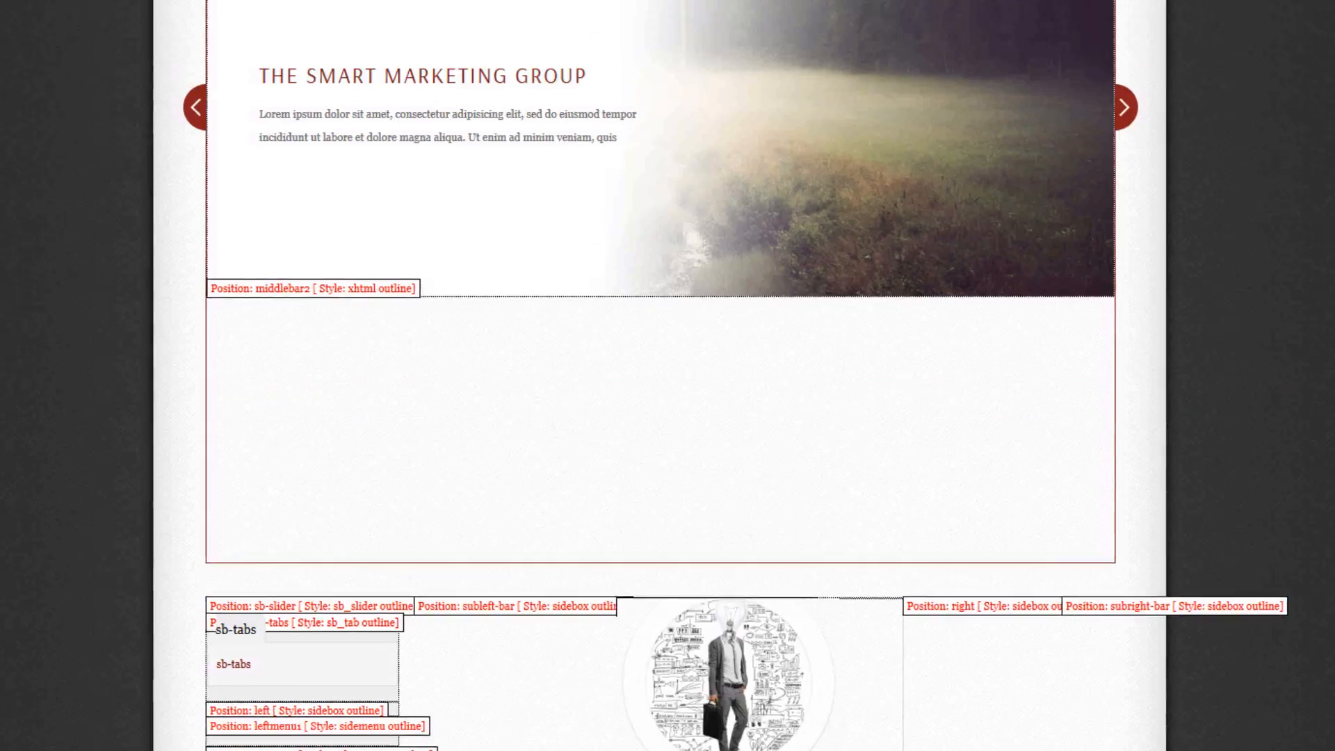
{"action": "scroll", "coordinate": [660, 375], "scroll_direction": "up", "scroll_amount": 2}
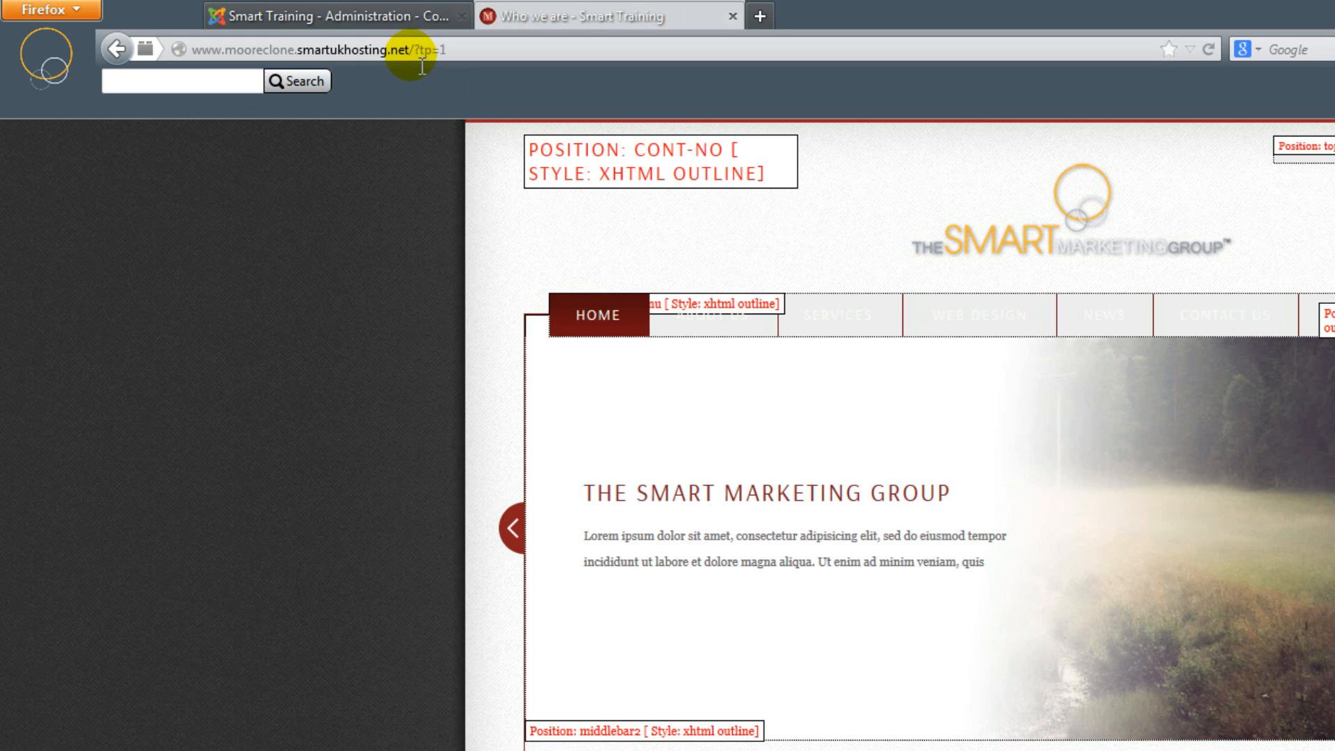
{"action": "left_click_drag", "start_coordinate": [409, 50], "coordinate": [447, 50]}
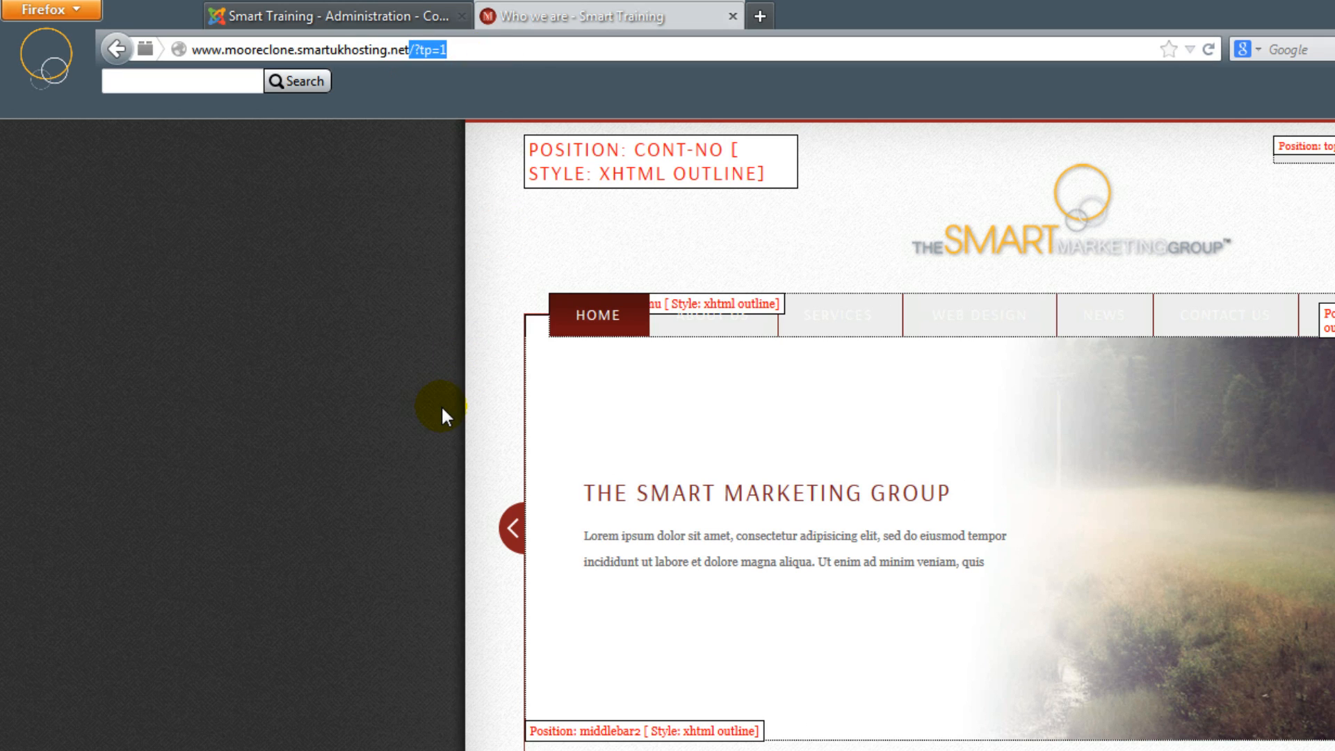
{"action": "key", "text": "BackSpace"}
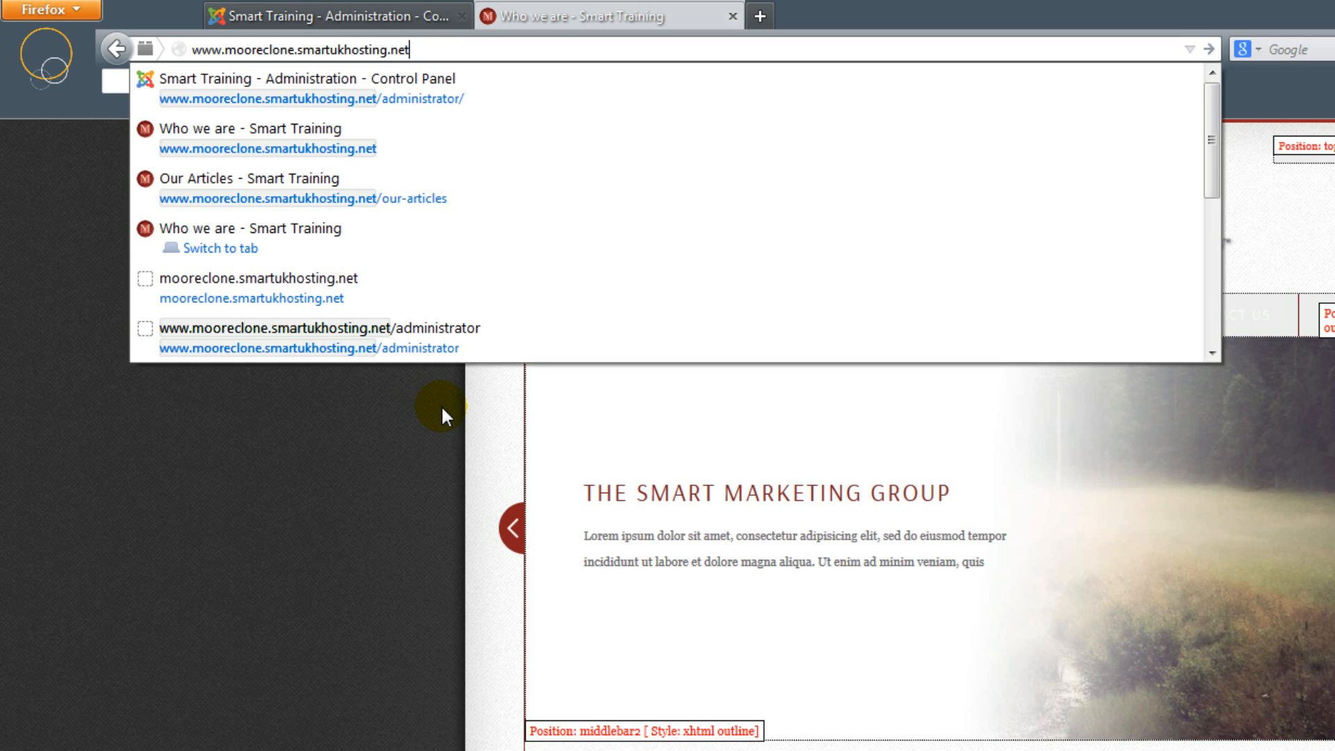
{"action": "key", "text": "Return"}
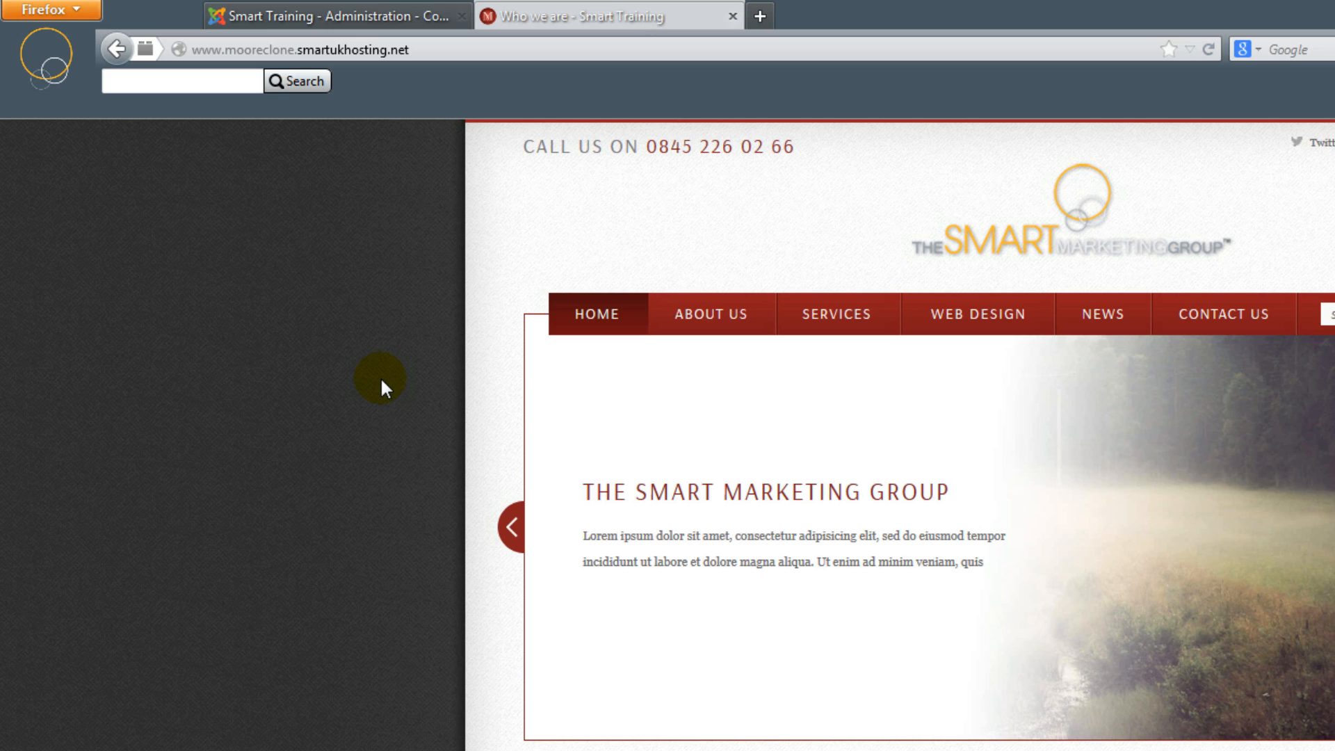
{"action": "left_click_drag", "start_coordinate": [502, 118], "coordinate": [817, 176]}
Append ?tp=1 to the home page address and load it to preview the module positions.
{"action": "left_click", "coordinate": [487, 50]}
{"action": "left_click", "coordinate": [486, 51]}
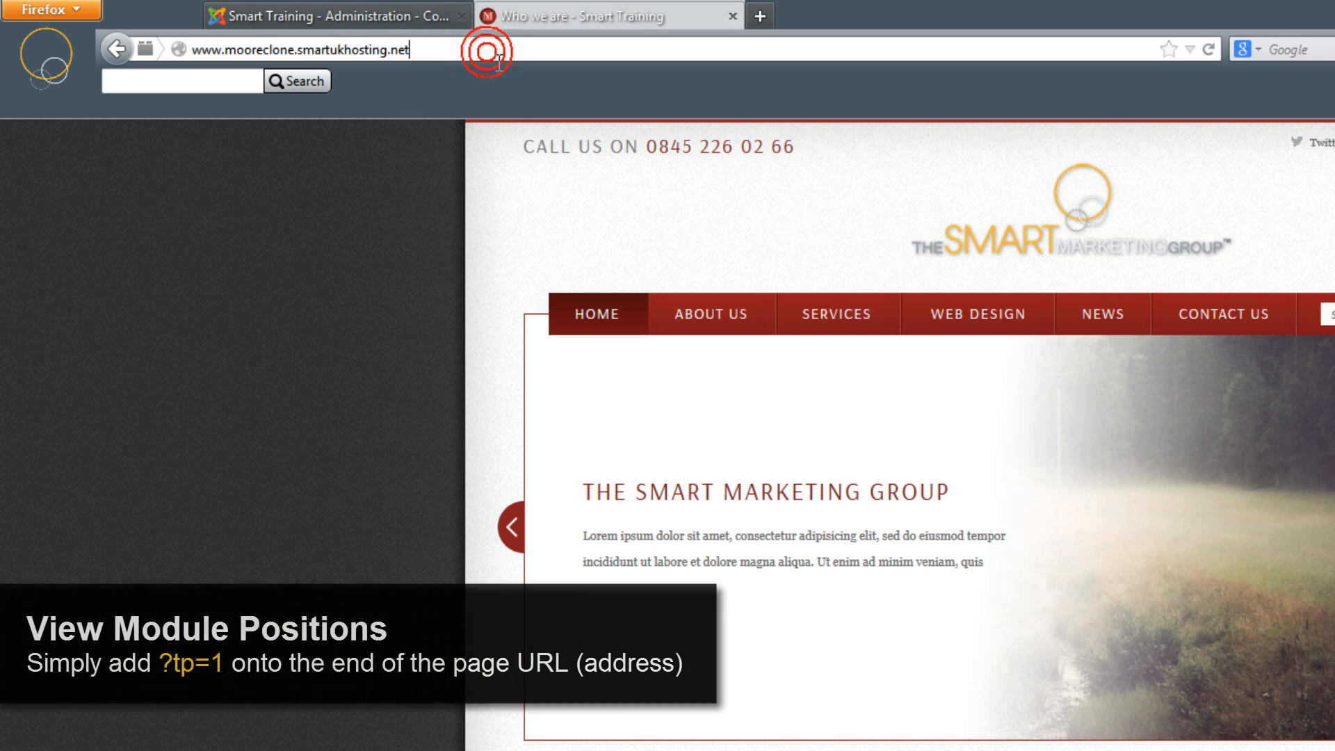
{"action": "type", "text": "?tp=1"}
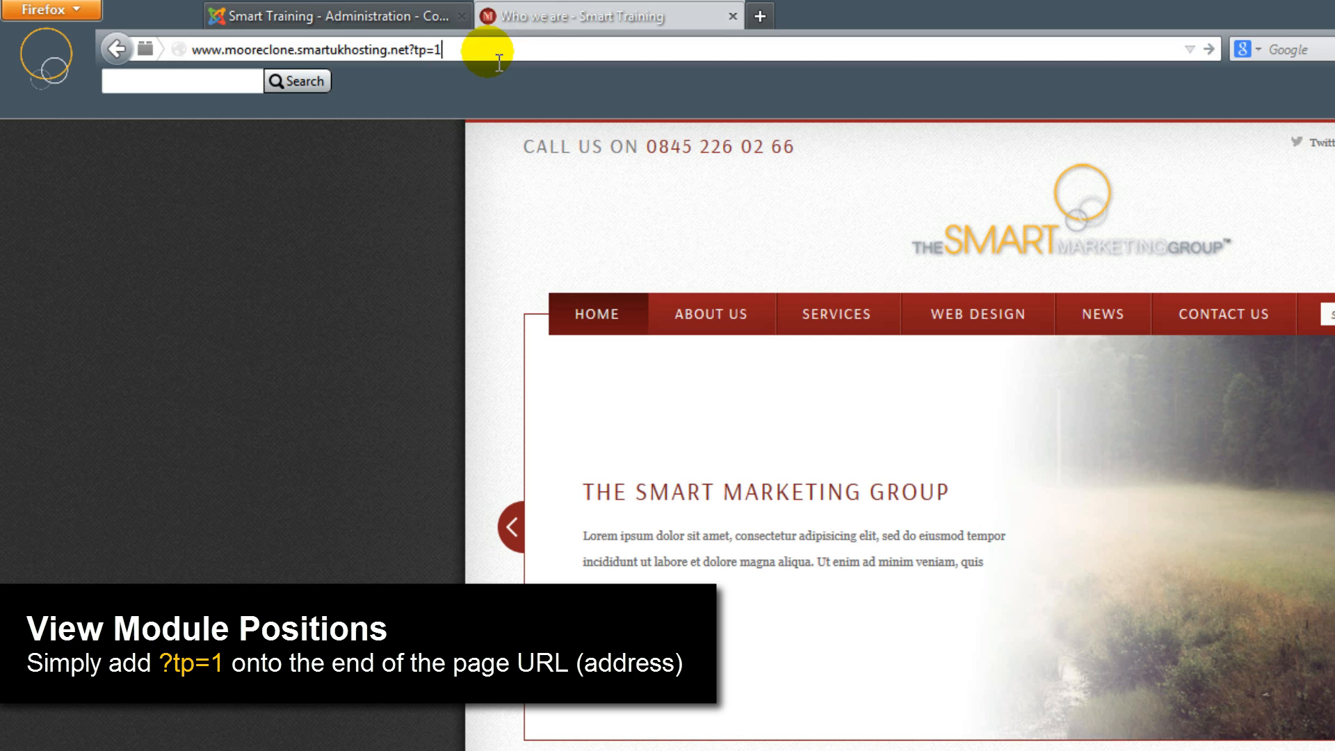
{"action": "key", "text": "Return"}
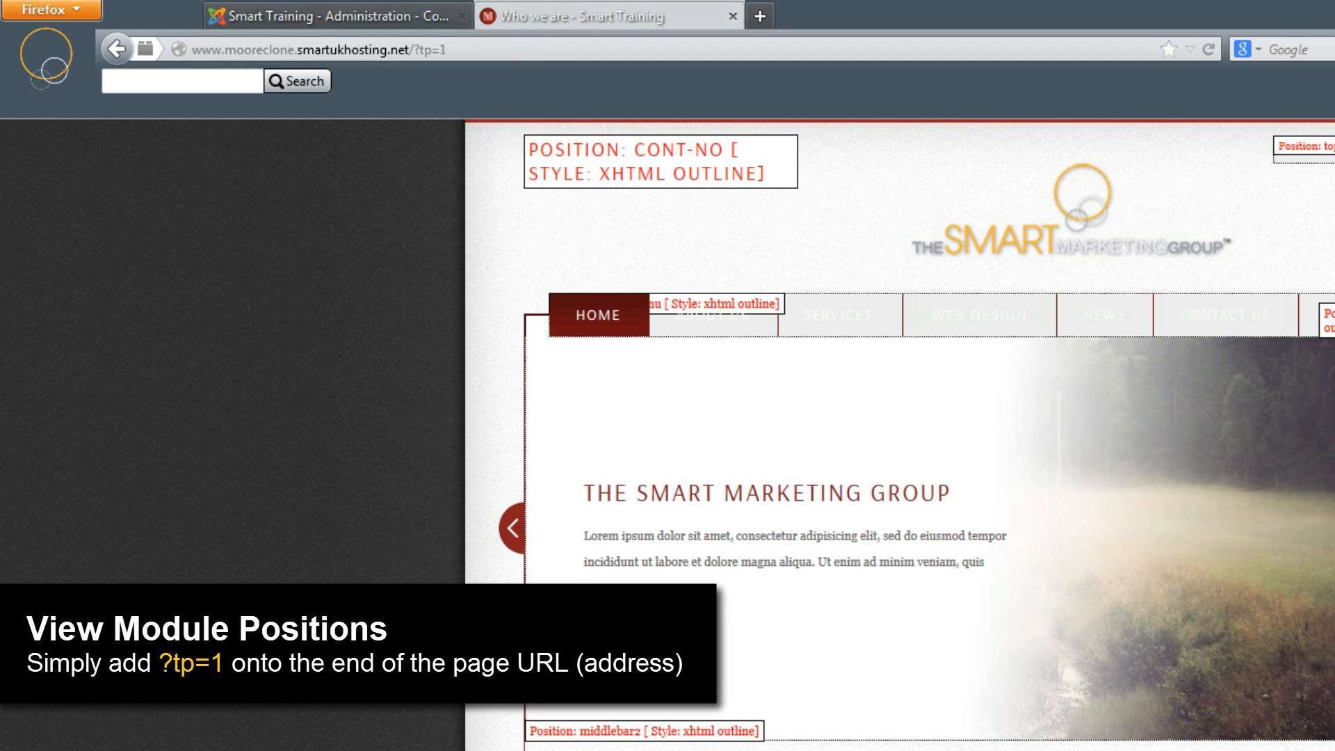
Identify the module position name labelled in the upper-left corner of the home page header.
{"action": "left_click_drag", "start_coordinate": [626, 134], "coordinate": [727, 162]}
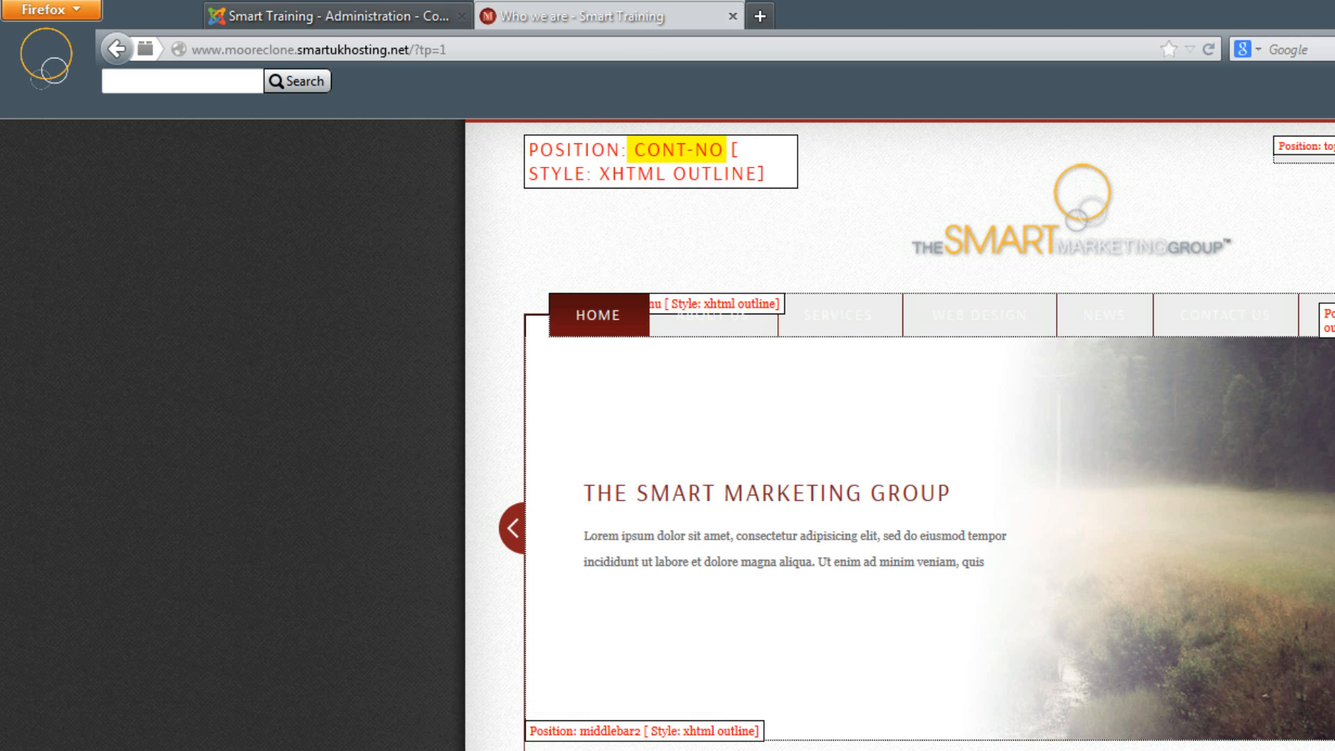
{"action": "left_click_drag", "start_coordinate": [658, 244], "coordinate": [664, 157]}
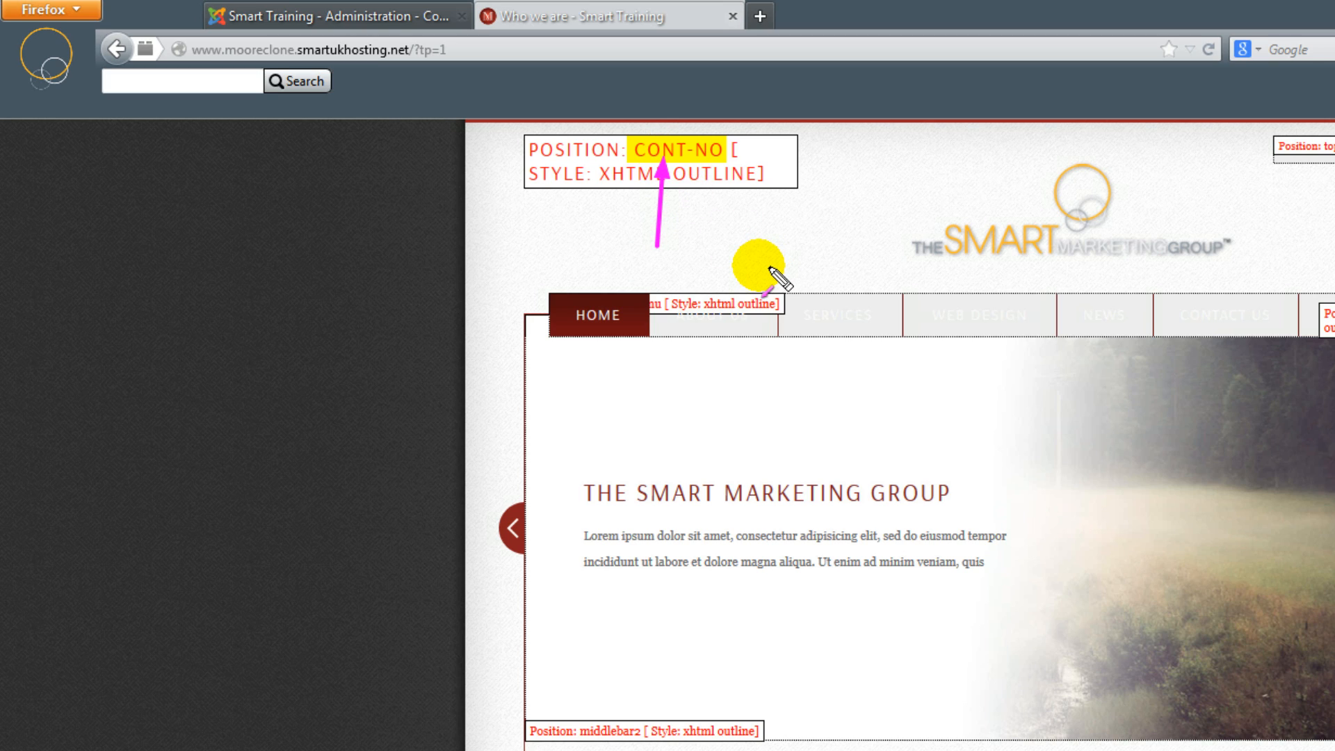
{"action": "key", "text": "Escape"}
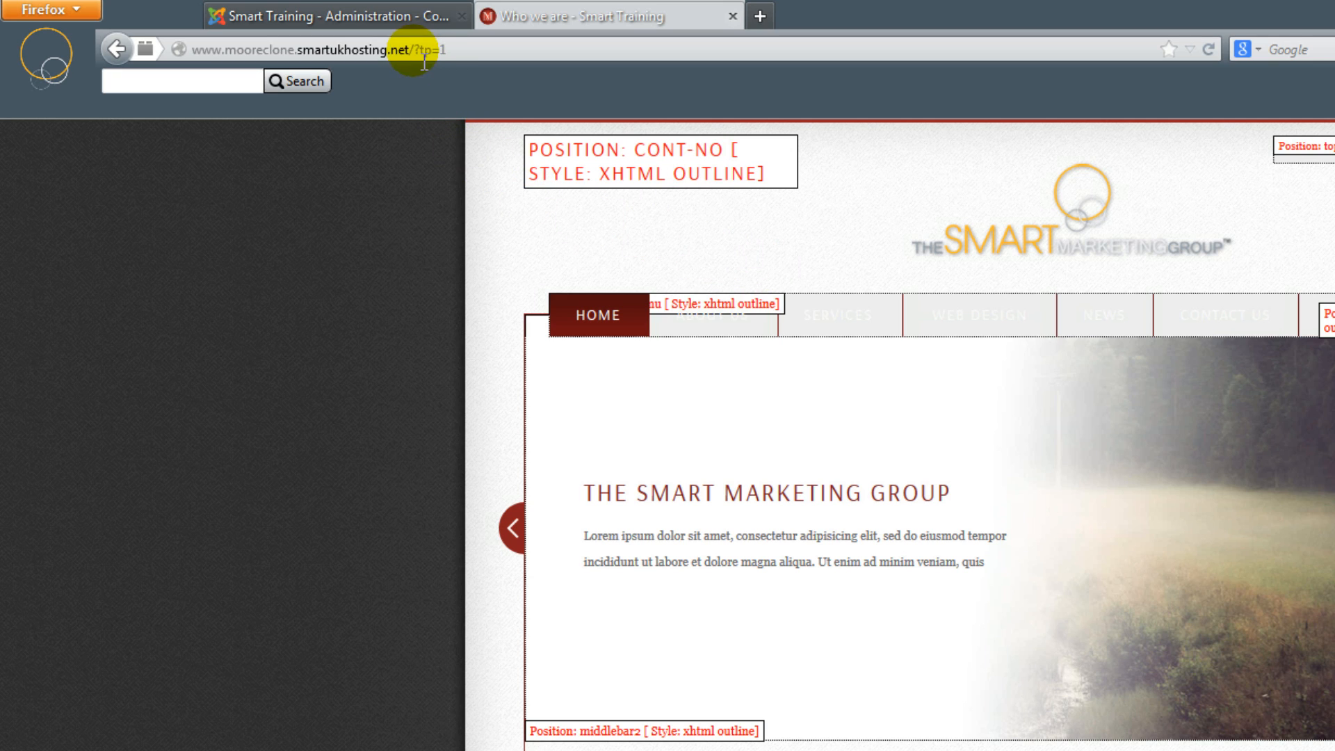
Remove ?tp=1 from the home page address and reload the page without module position previews.
{"action": "left_click_drag", "start_coordinate": [446, 50], "coordinate": [414, 50]}
{"action": "key", "text": "BackSpace"}
{"action": "key", "text": "Return"}
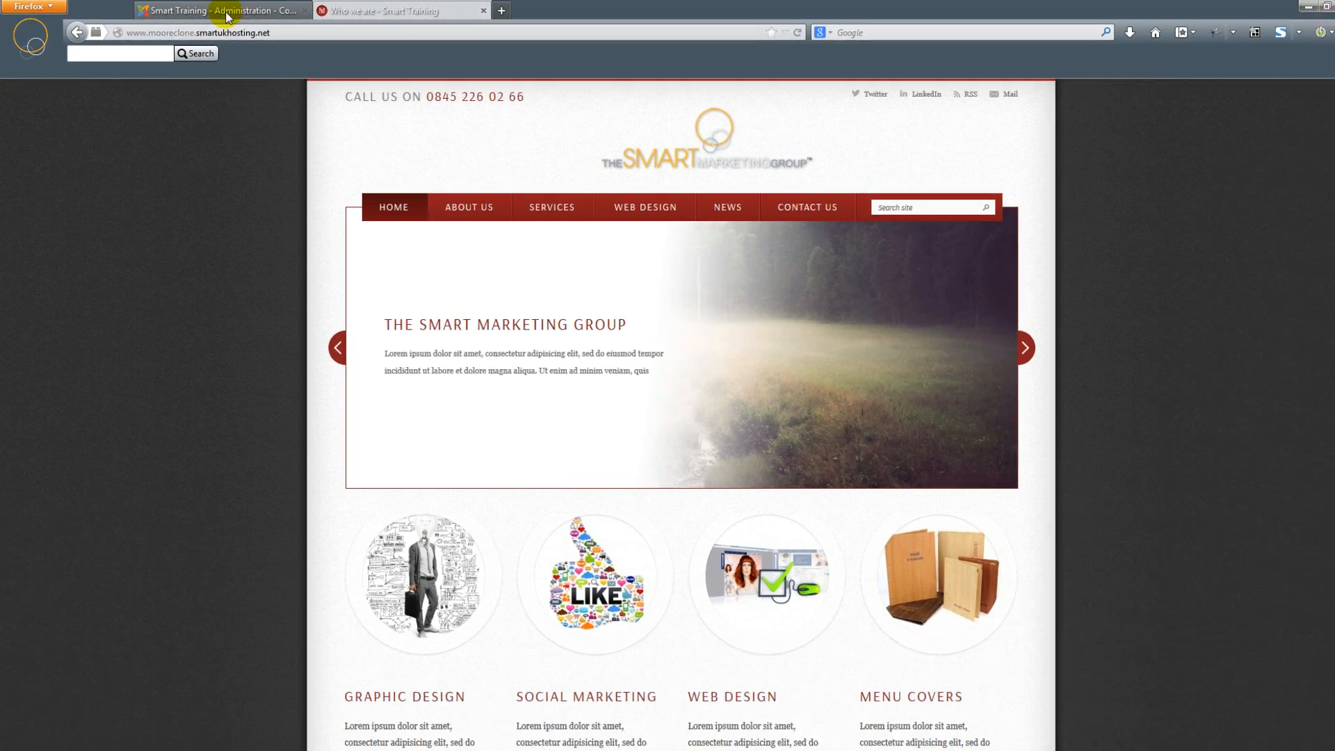
Switch to the Joomla administration site and open the Module Manager.
{"action": "left_click", "coordinate": [265, 13]}
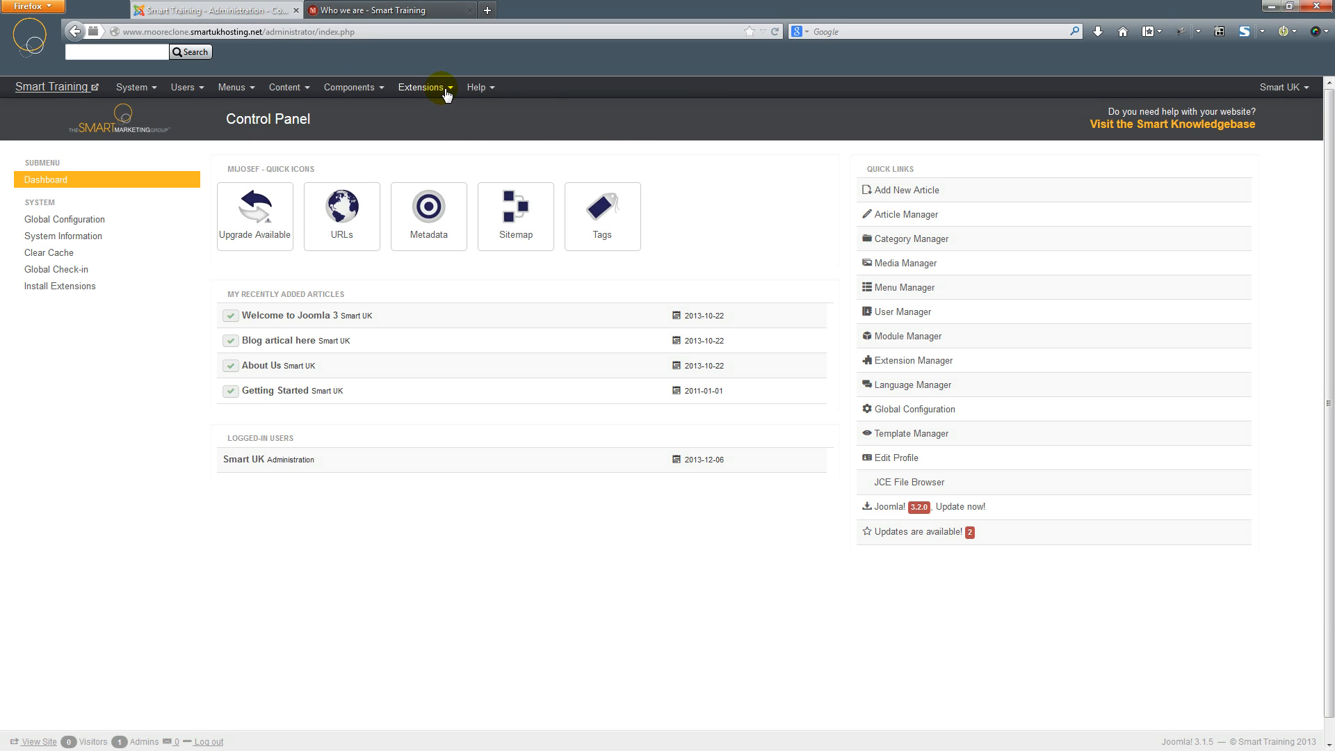
{"action": "left_click", "coordinate": [447, 93]}
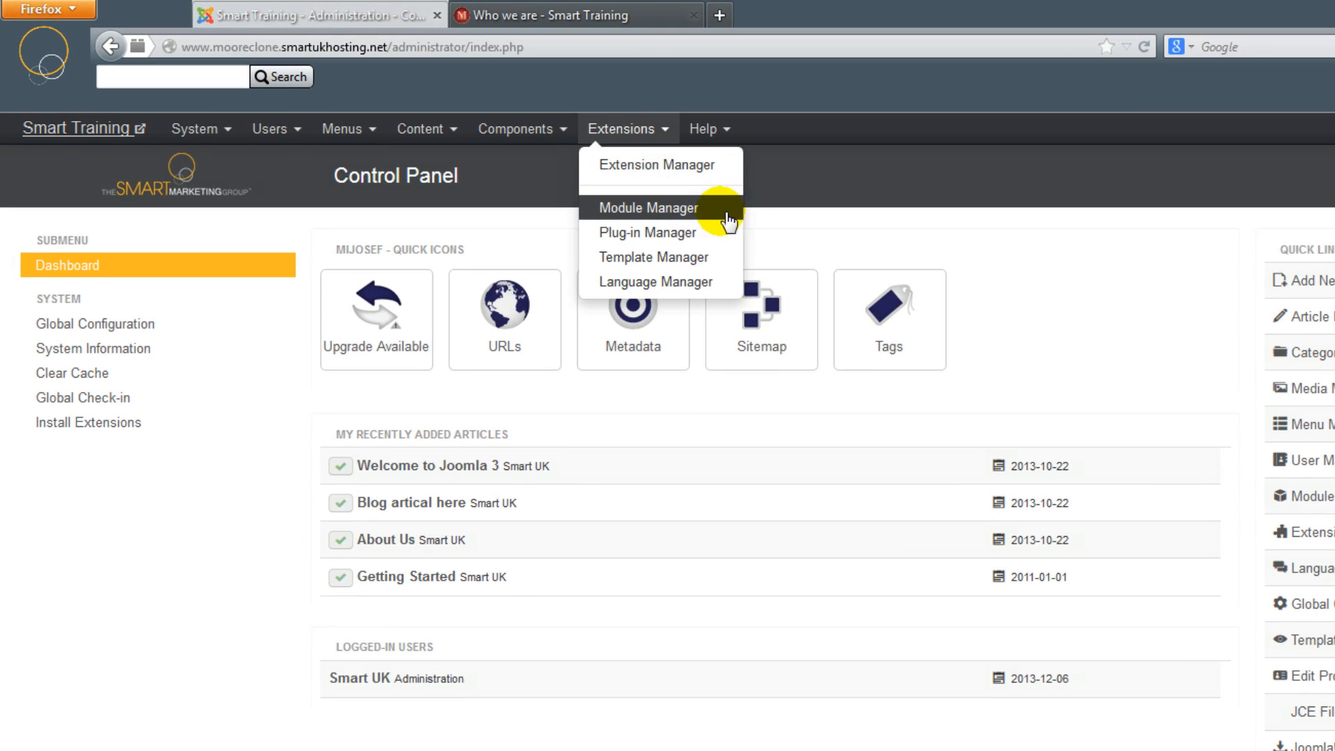
{"action": "left_click", "coordinate": [727, 212]}
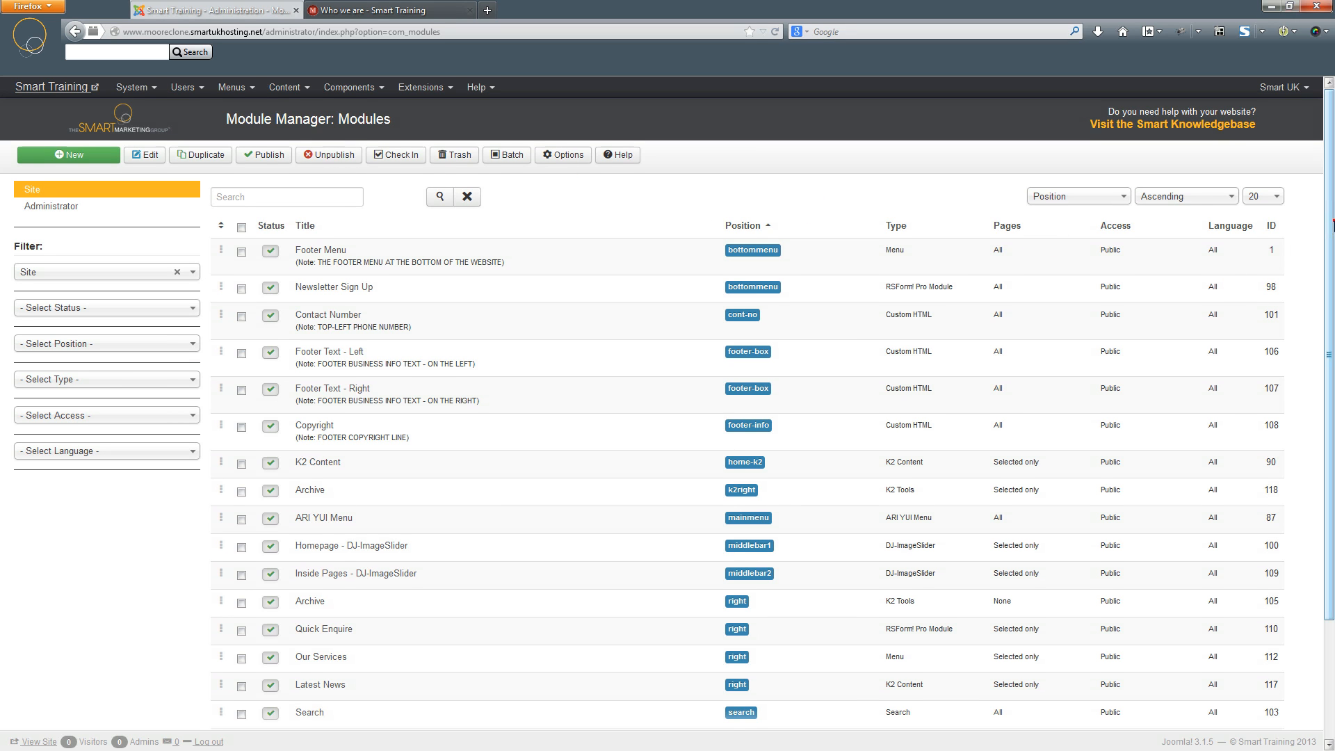
Examine the Position column in the module list and the title and note of the module assigned to cont-no.
{"action": "left_click_drag", "start_coordinate": [1327, 221], "coordinate": [1325, 139]}
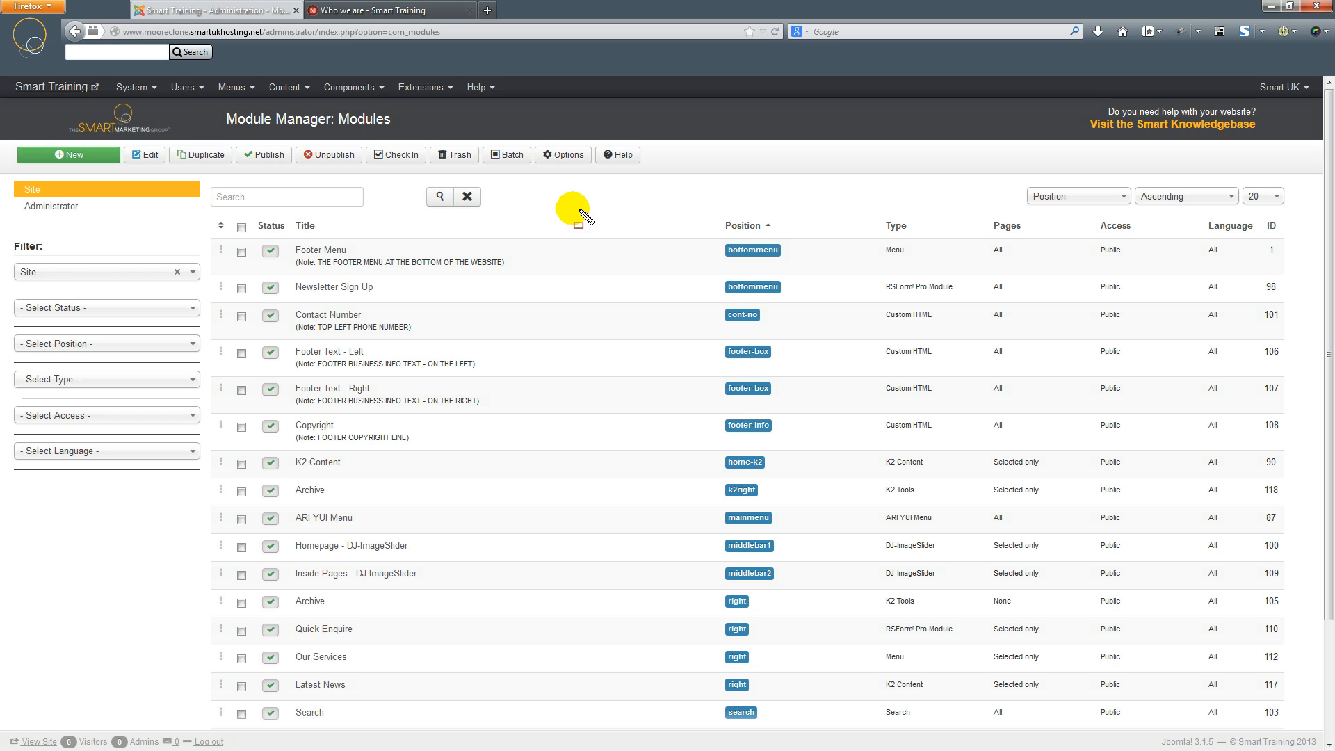
{"action": "left_click_drag", "start_coordinate": [724, 221], "coordinate": [823, 737]}
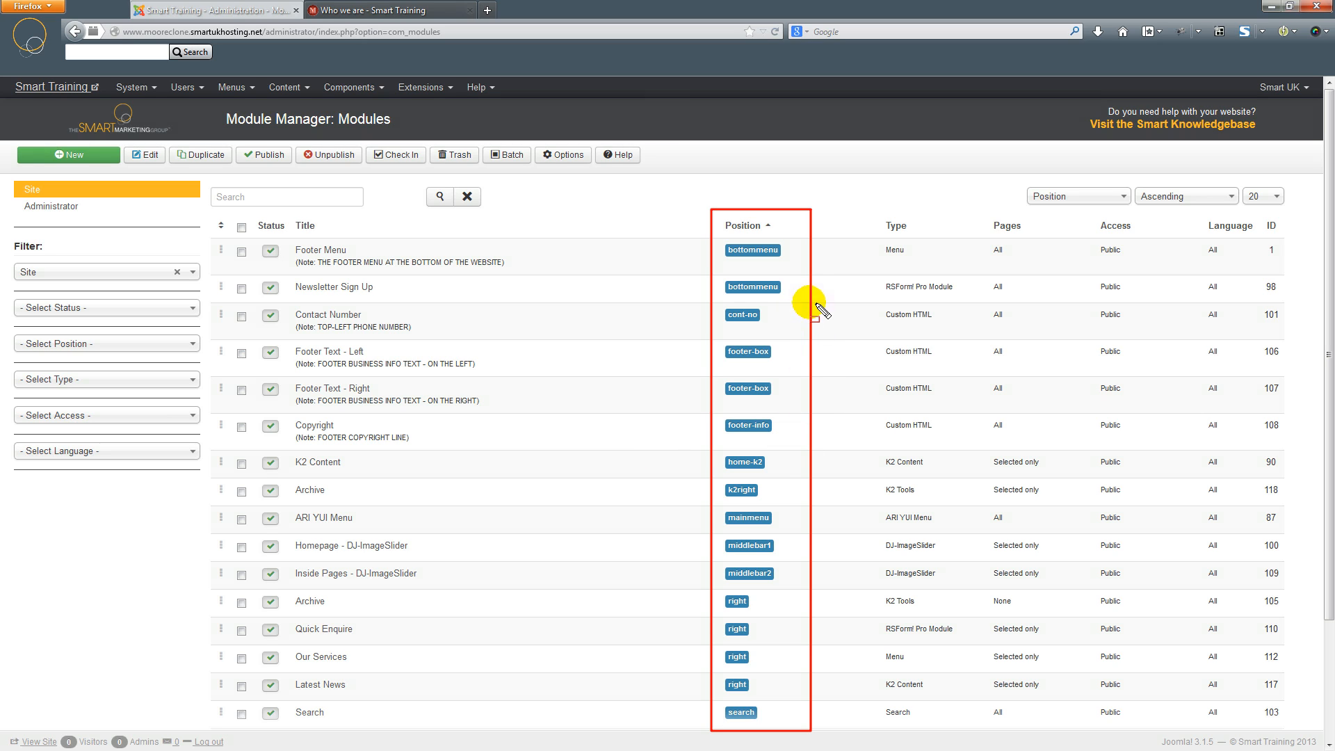
{"action": "mouse_move", "coordinate": [810, 302]}
{"action": "left_mouse_down"}
{"action": "mouse_move", "coordinate": [719, 340]}
{"action": "mouse_move", "coordinate": [216, 341]}
{"action": "left_mouse_up"}
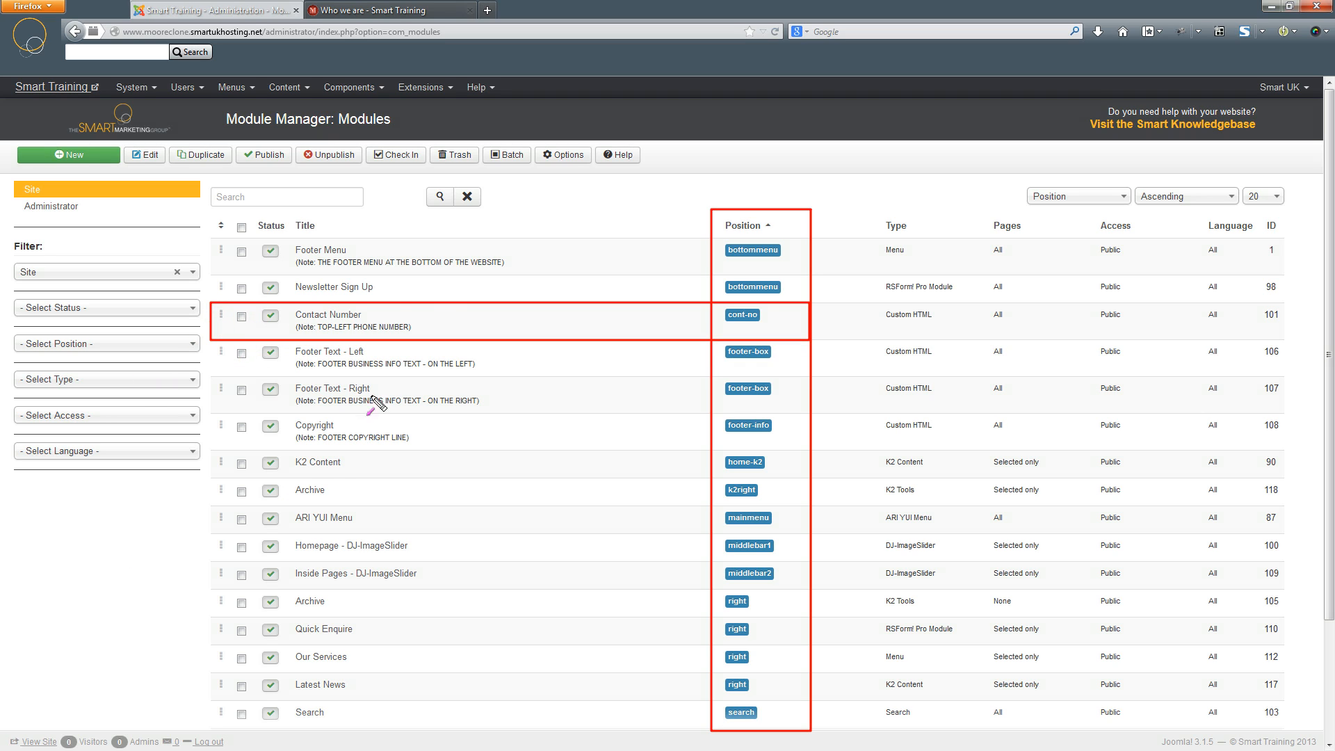
{"action": "left_click_drag", "start_coordinate": [435, 308], "coordinate": [365, 314]}
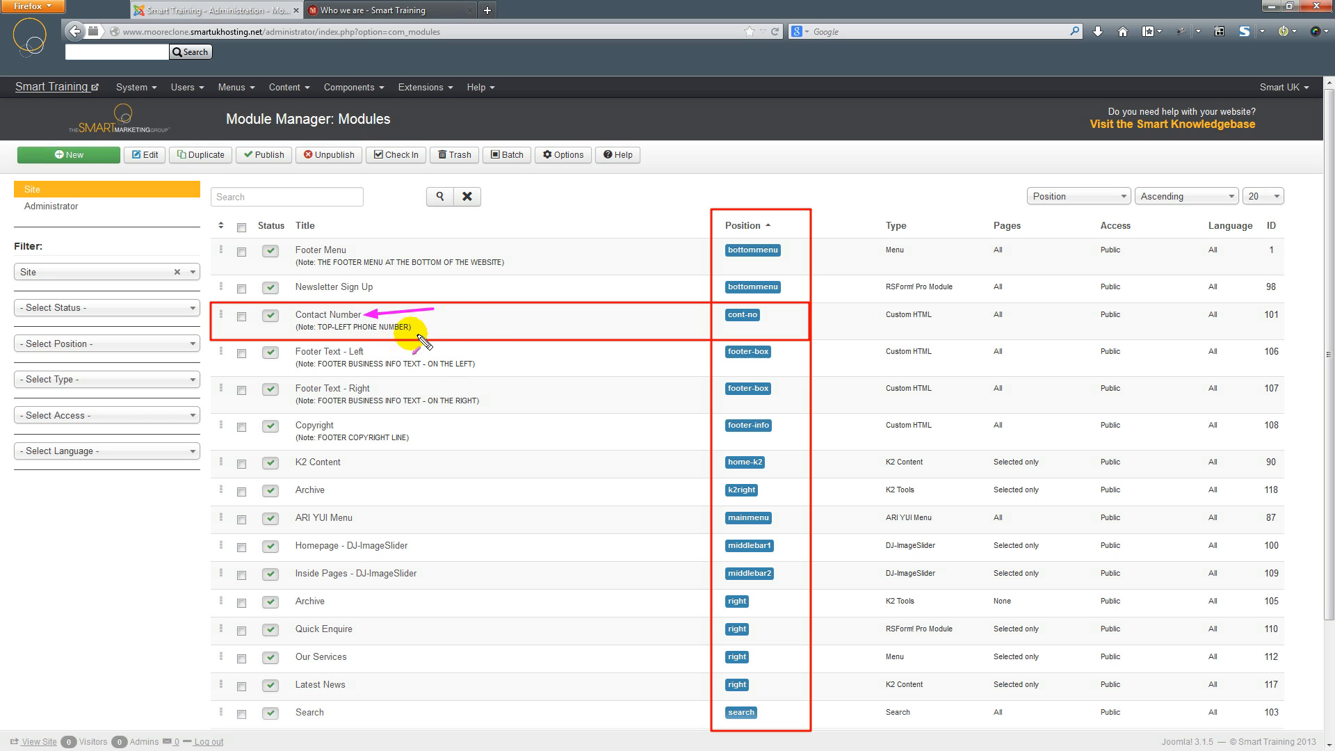
{"action": "left_click_drag", "start_coordinate": [470, 328], "coordinate": [416, 329]}
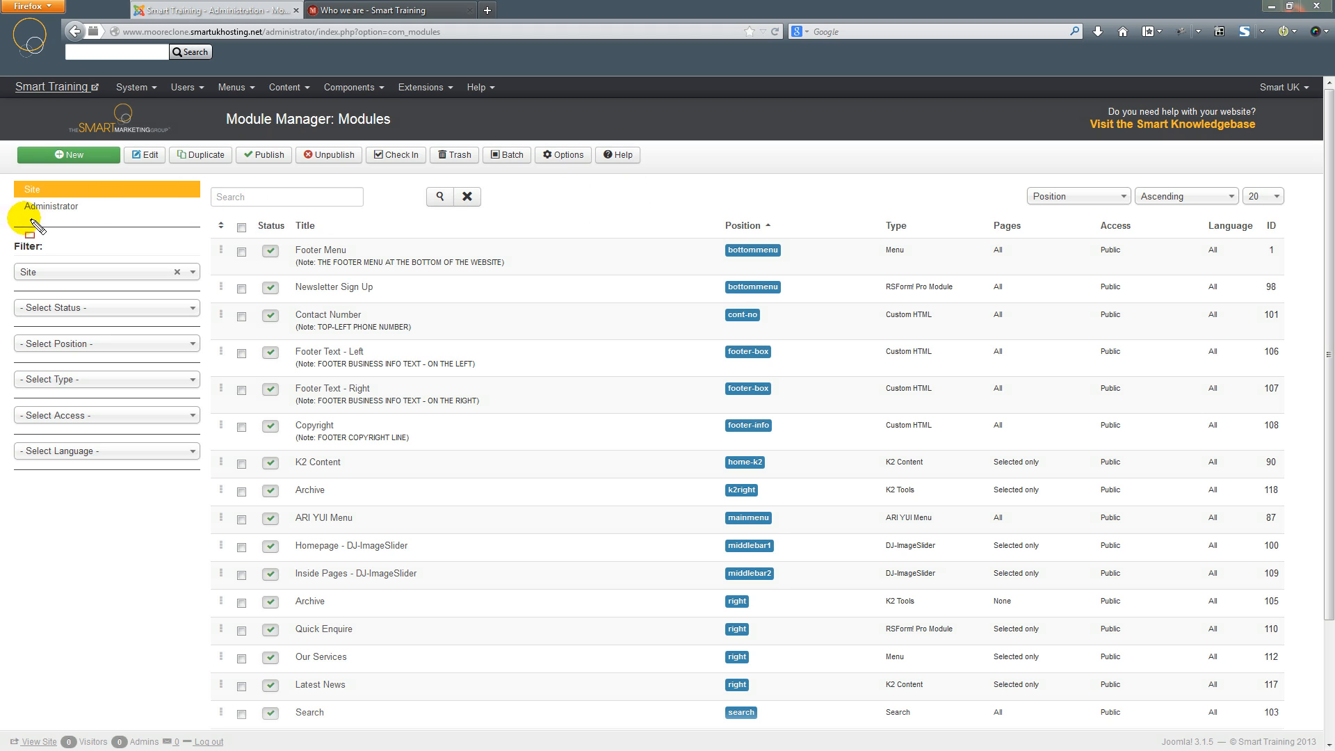
Filter the module list by the cont-no position.
{"action": "key", "text": "ctrl+shift+d"}
{"action": "mouse_move", "coordinate": [3, 230]}
{"action": "left_mouse_down"}
{"action": "mouse_move", "coordinate": [179, 417]}
{"action": "mouse_move", "coordinate": [221, 487]}
{"action": "left_mouse_up"}
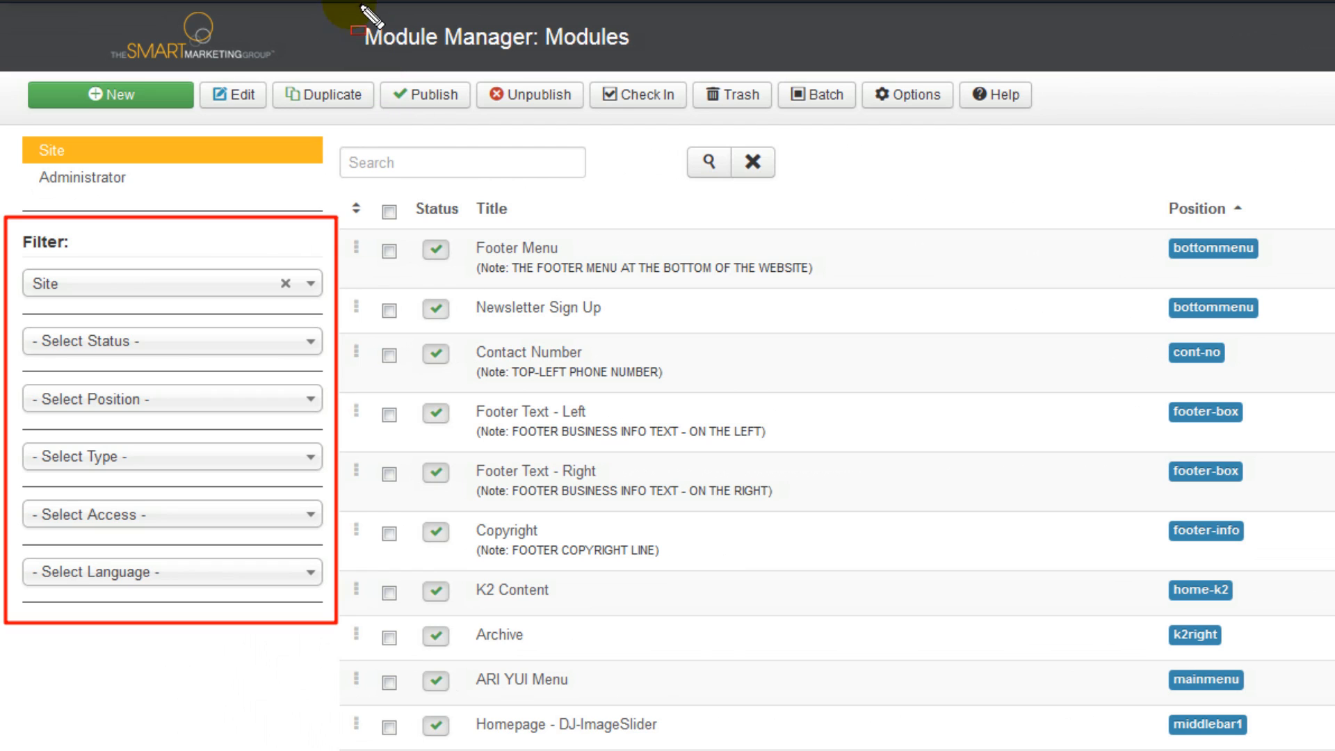
{"action": "left_click_drag", "start_coordinate": [349, 8], "coordinate": [652, 61]}
{"action": "key", "text": "Escape"}
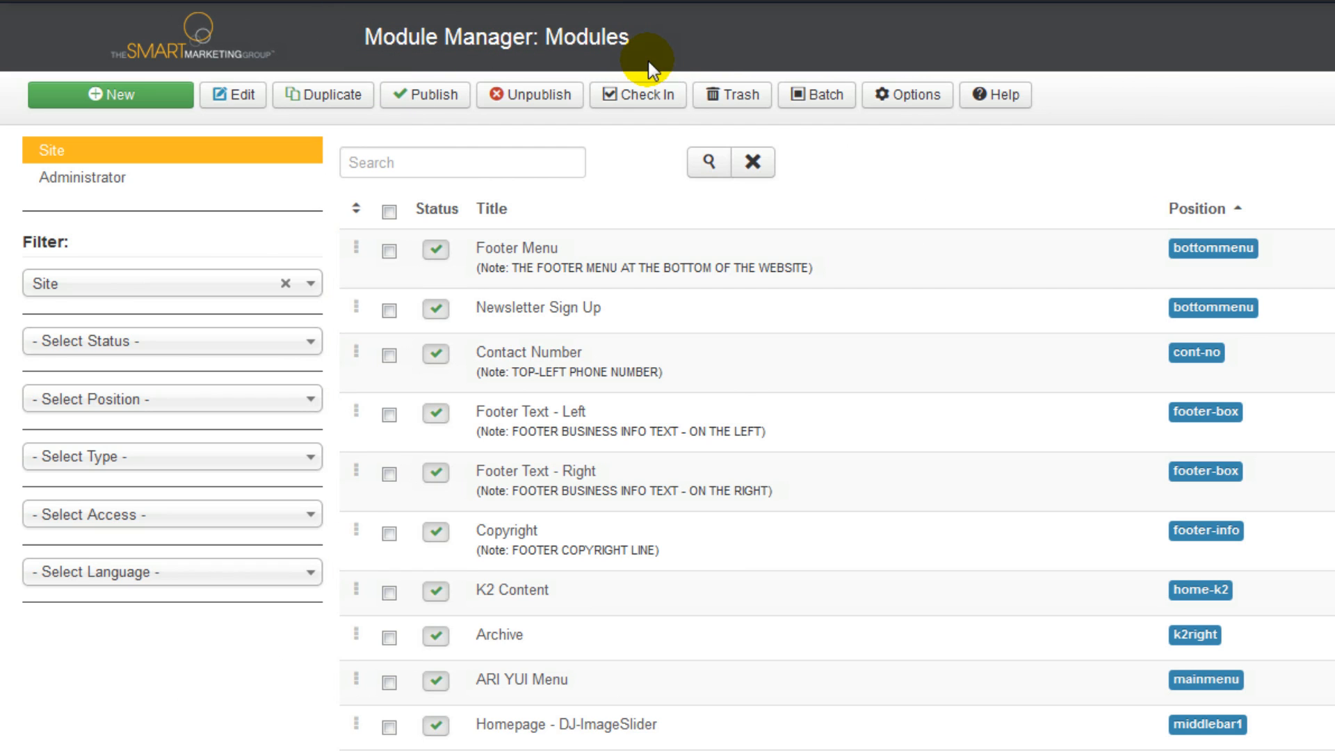
{"action": "key", "text": "ctrl+shift+d"}
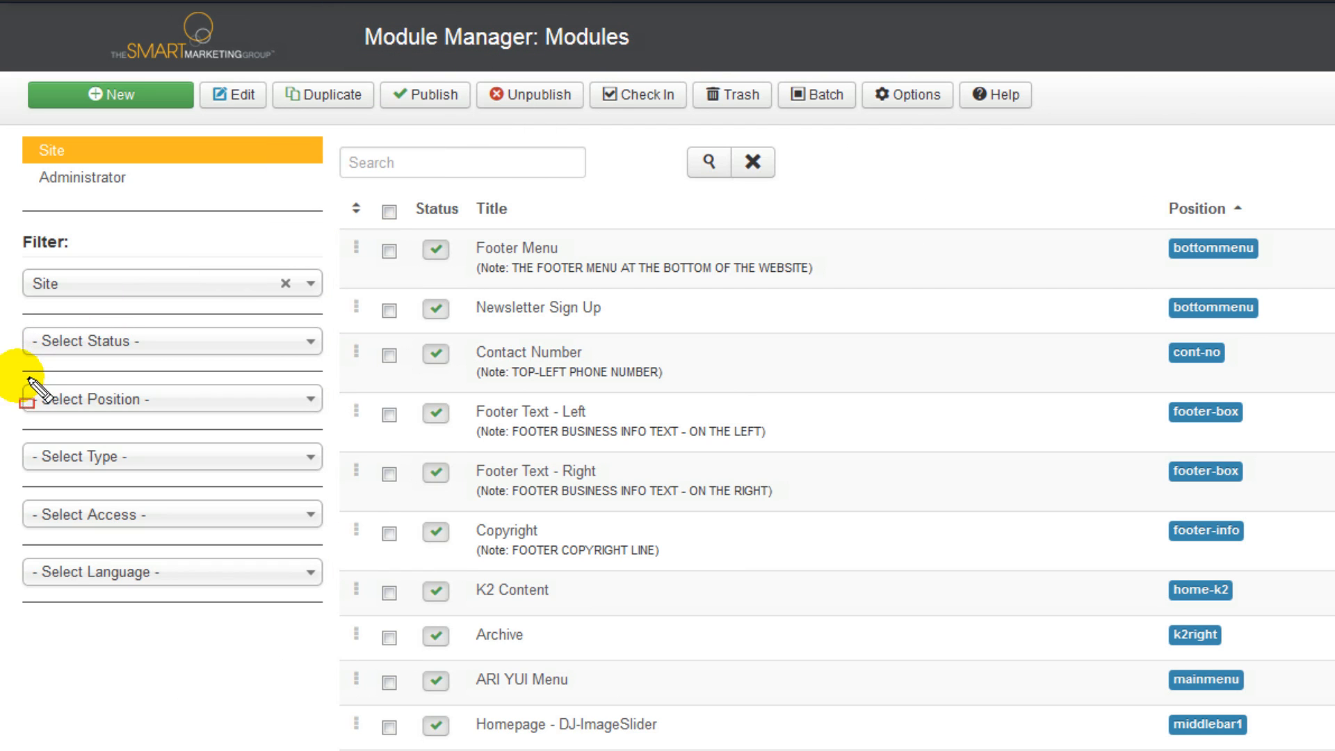
{"action": "mouse_move", "coordinate": [18, 372]}
{"action": "left_mouse_down"}
{"action": "mouse_move", "coordinate": [205, 419]}
{"action": "mouse_move", "coordinate": [324, 429]}
{"action": "left_mouse_up"}
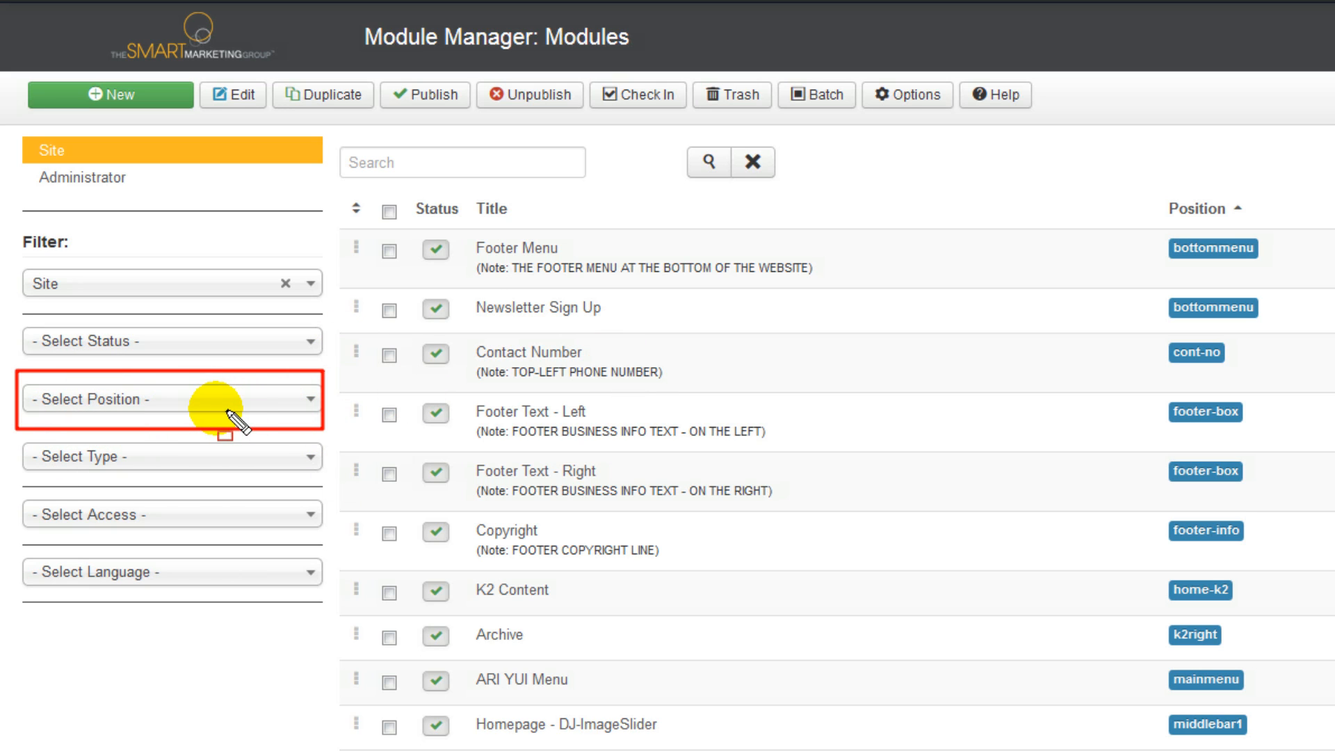
{"action": "left_click", "coordinate": [308, 400]}
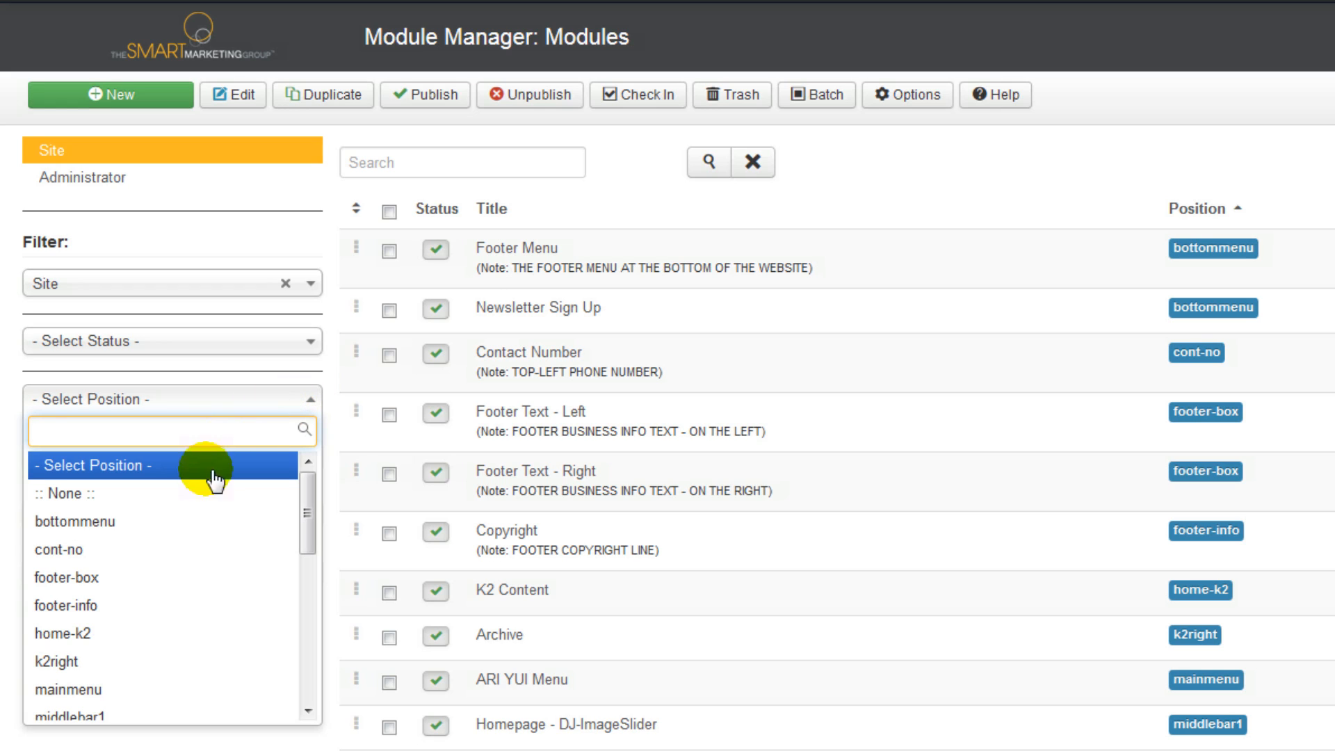
{"action": "left_click", "coordinate": [111, 553]}
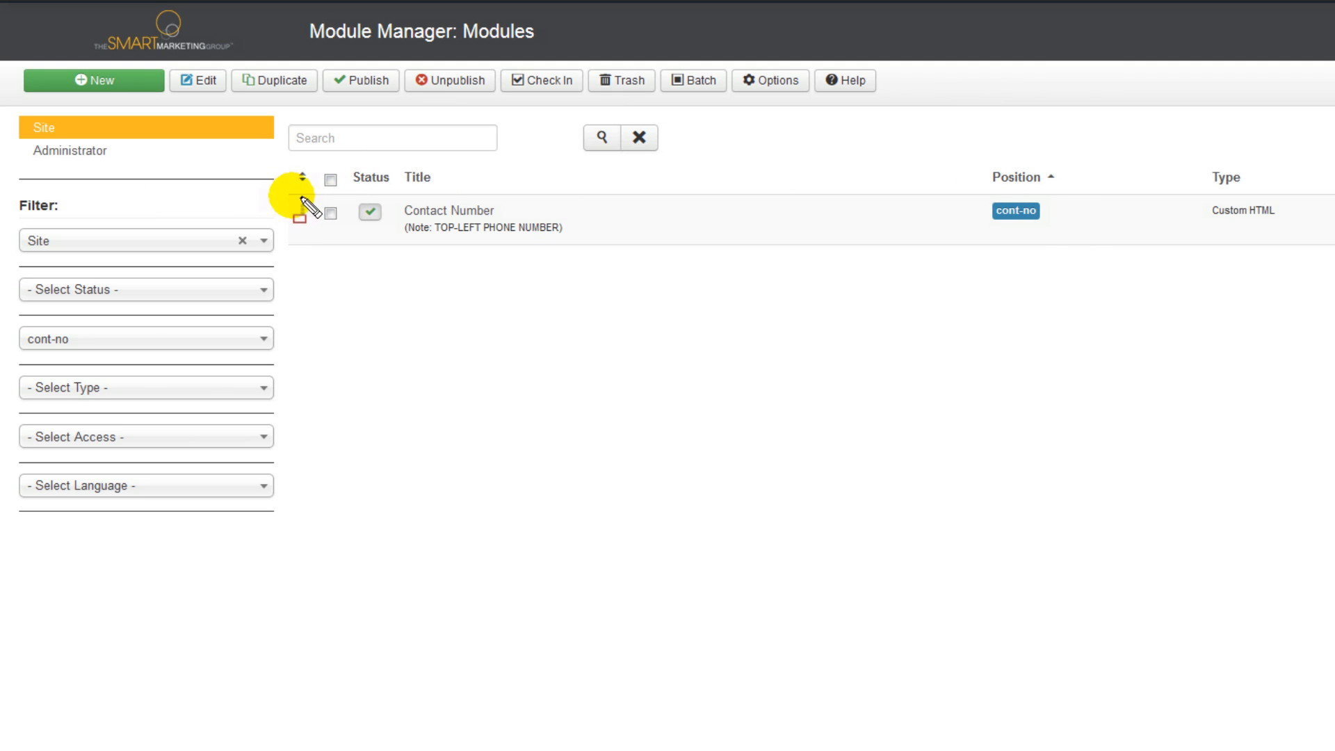
Examine the status, title, position and type of the Contact Number module in the filtered list.
{"action": "mouse_move", "coordinate": [289, 195]}
{"action": "left_mouse_down"}
{"action": "mouse_move", "coordinate": [426, 232]}
{"action": "mouse_move", "coordinate": [1334, 244]}
{"action": "left_mouse_up"}
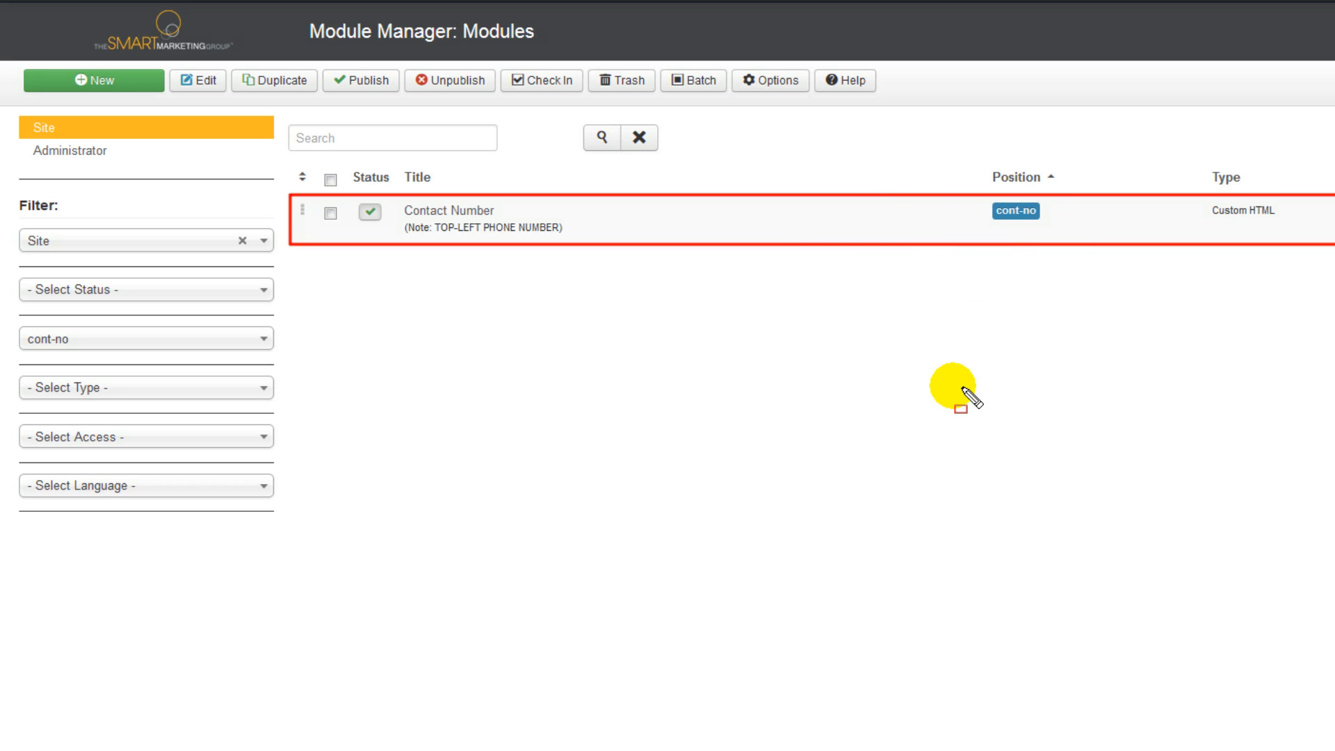
{"action": "key", "text": "Escape"}
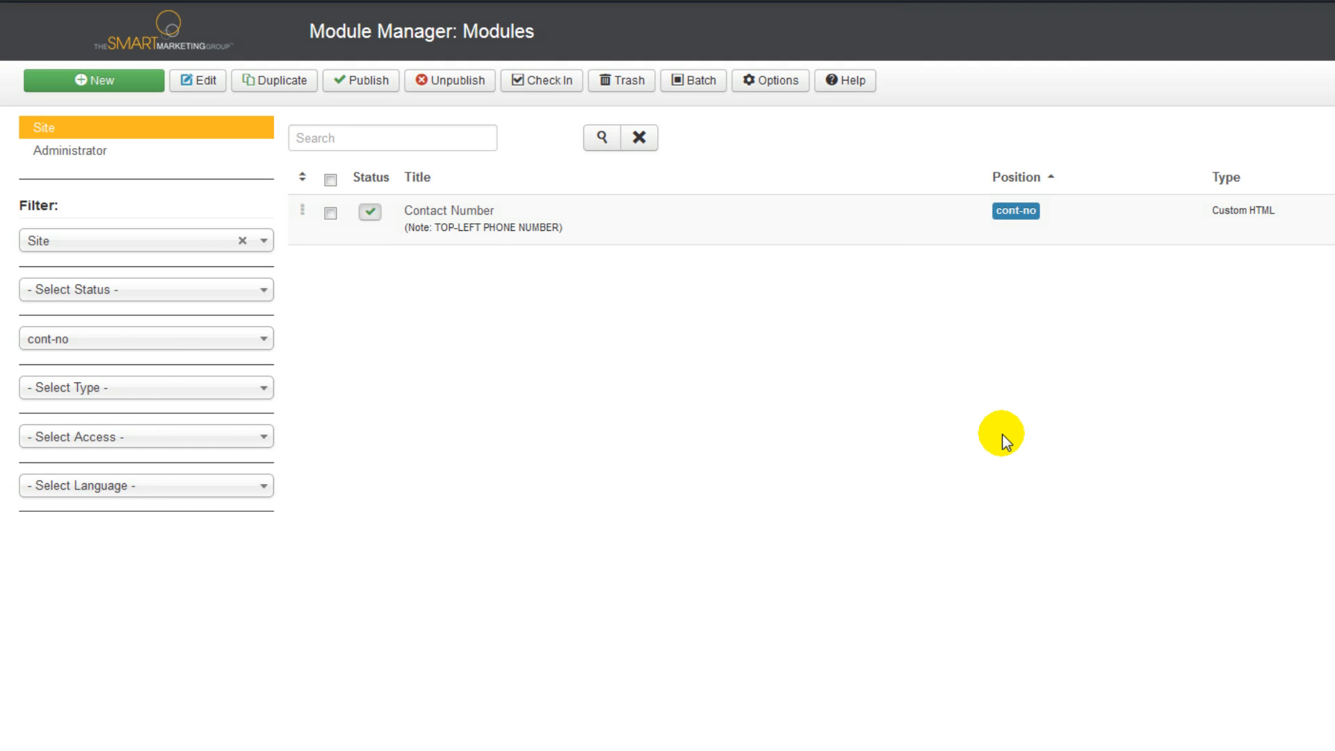
{"action": "left_click_drag", "start_coordinate": [356, 164], "coordinate": [404, 247]}
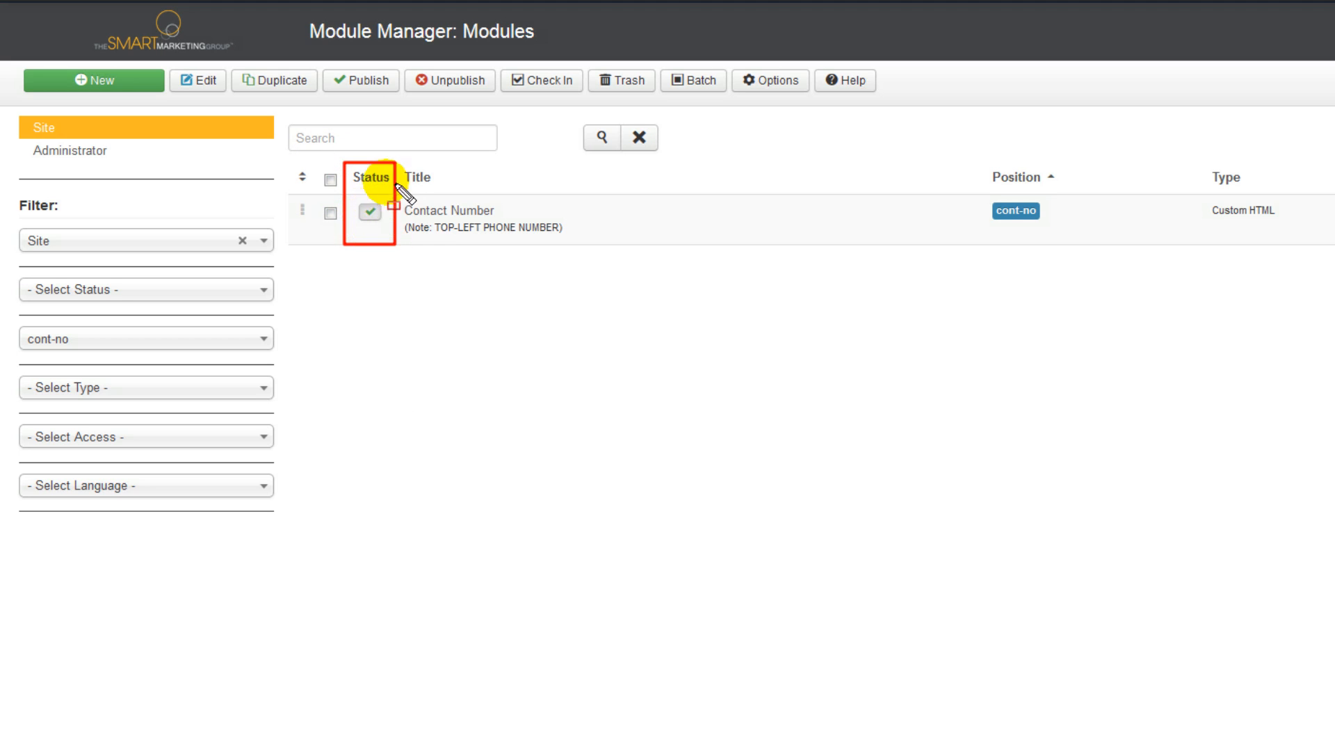
{"action": "mouse_move", "coordinate": [405, 167]}
{"action": "left_mouse_down"}
{"action": "mouse_move", "coordinate": [501, 215]}
{"action": "mouse_move", "coordinate": [619, 256]}
{"action": "mouse_move", "coordinate": [618, 245]}
{"action": "left_mouse_up"}
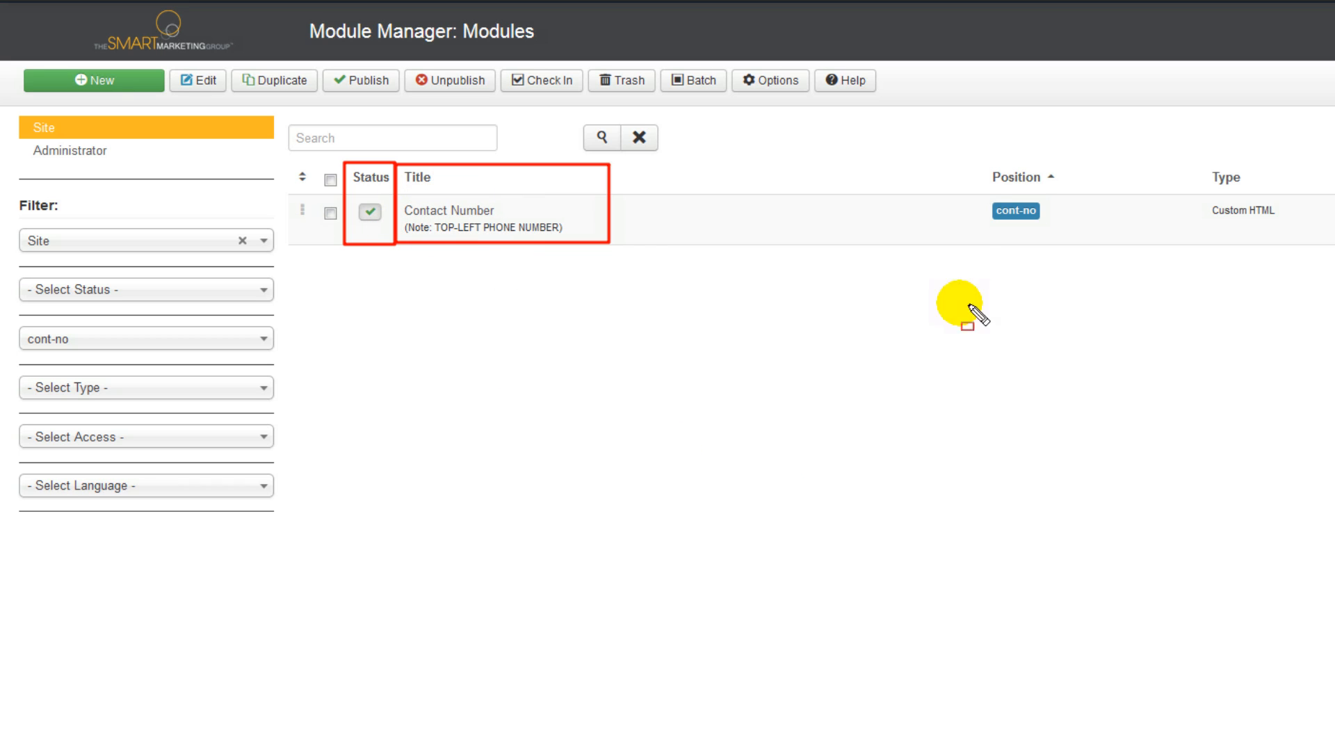
{"action": "left_click_drag", "start_coordinate": [977, 151], "coordinate": [1069, 247]}
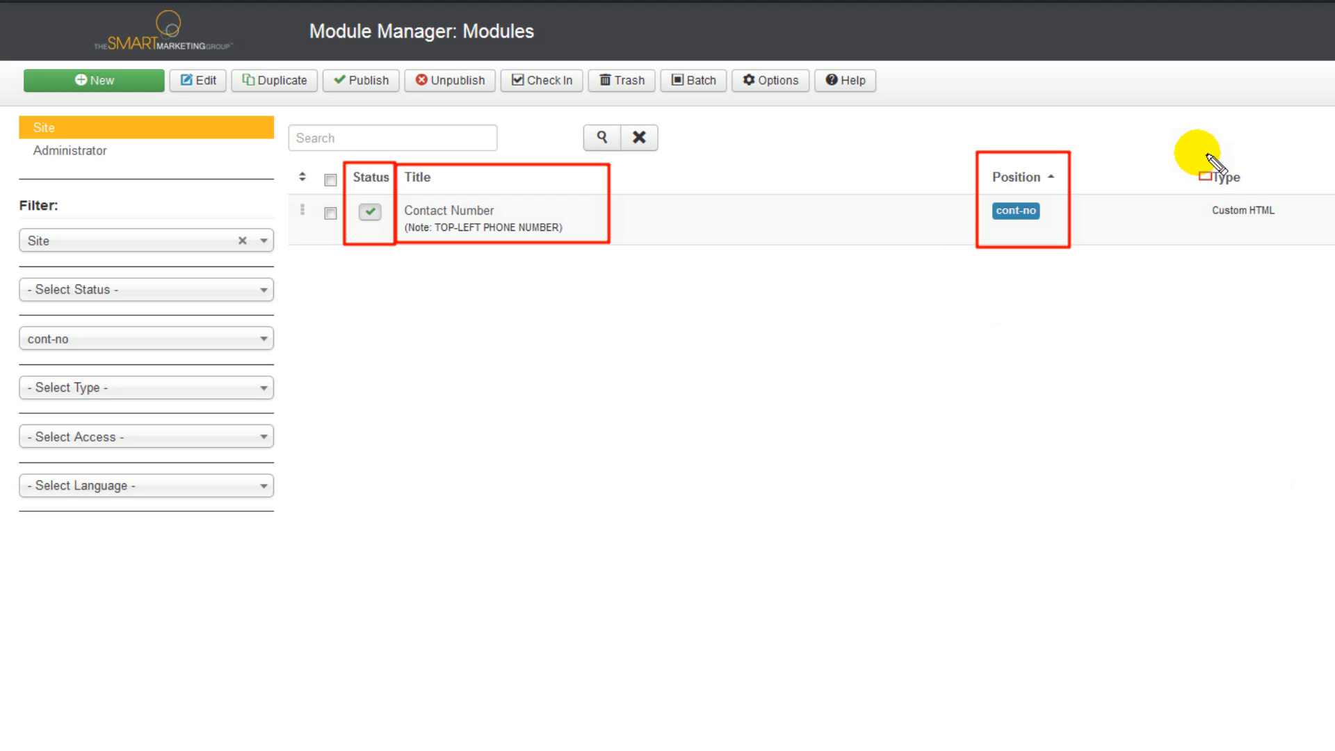
{"action": "left_click_drag", "start_coordinate": [1192, 150], "coordinate": [1297, 249]}
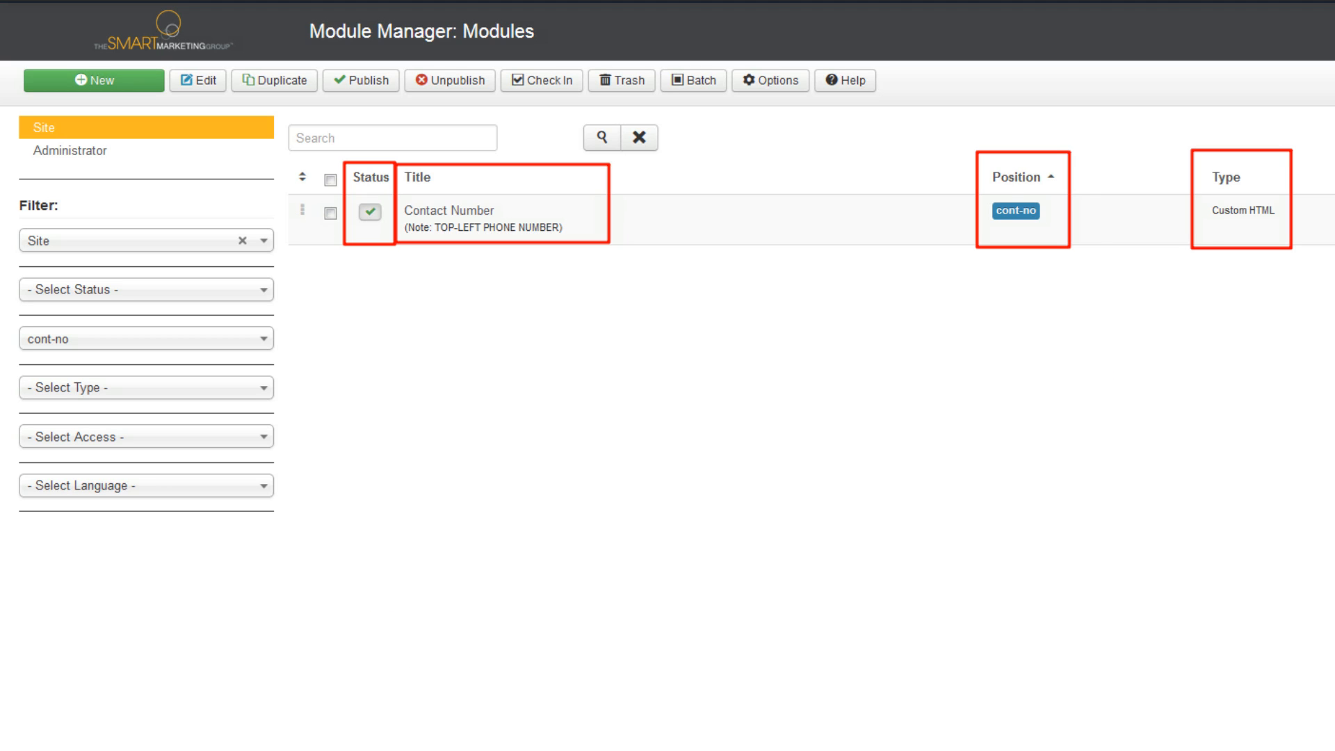
{"action": "left_click_drag", "start_coordinate": [1220, 367], "coordinate": [1235, 219]}
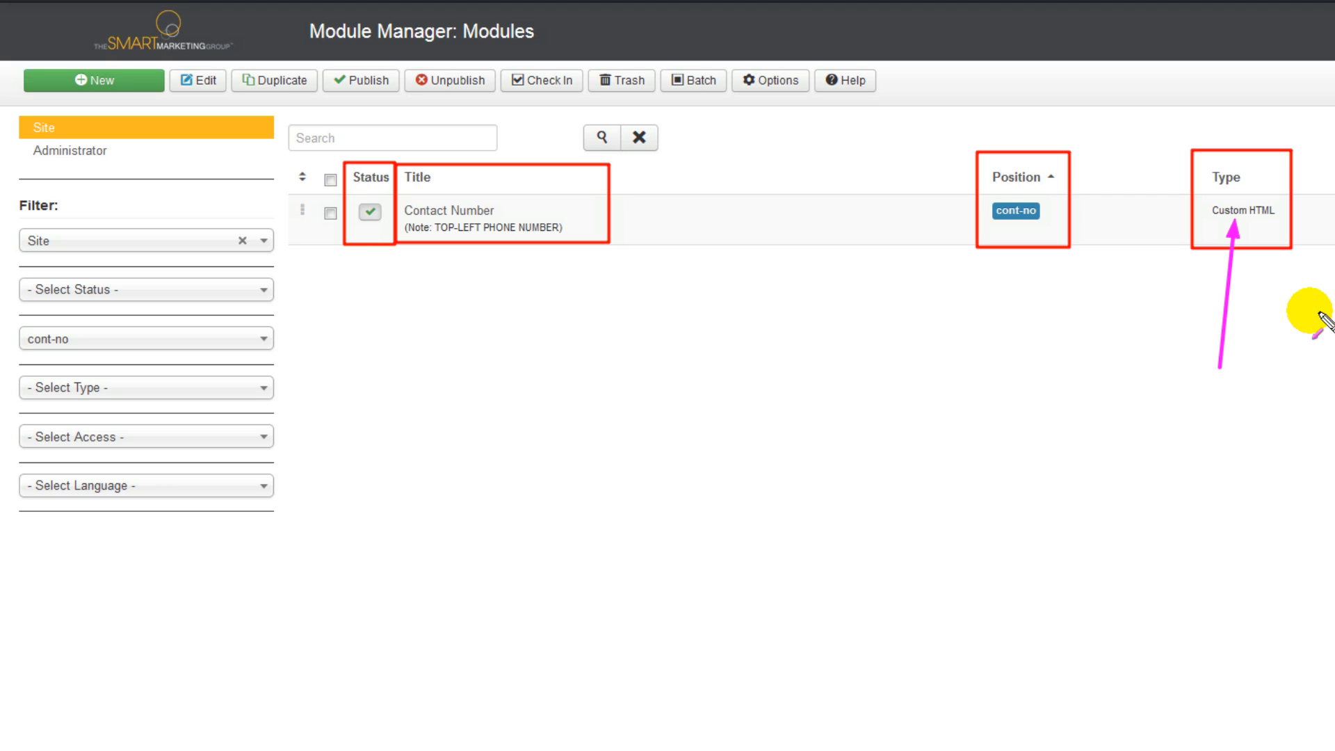
{"action": "key", "text": "Escape"}
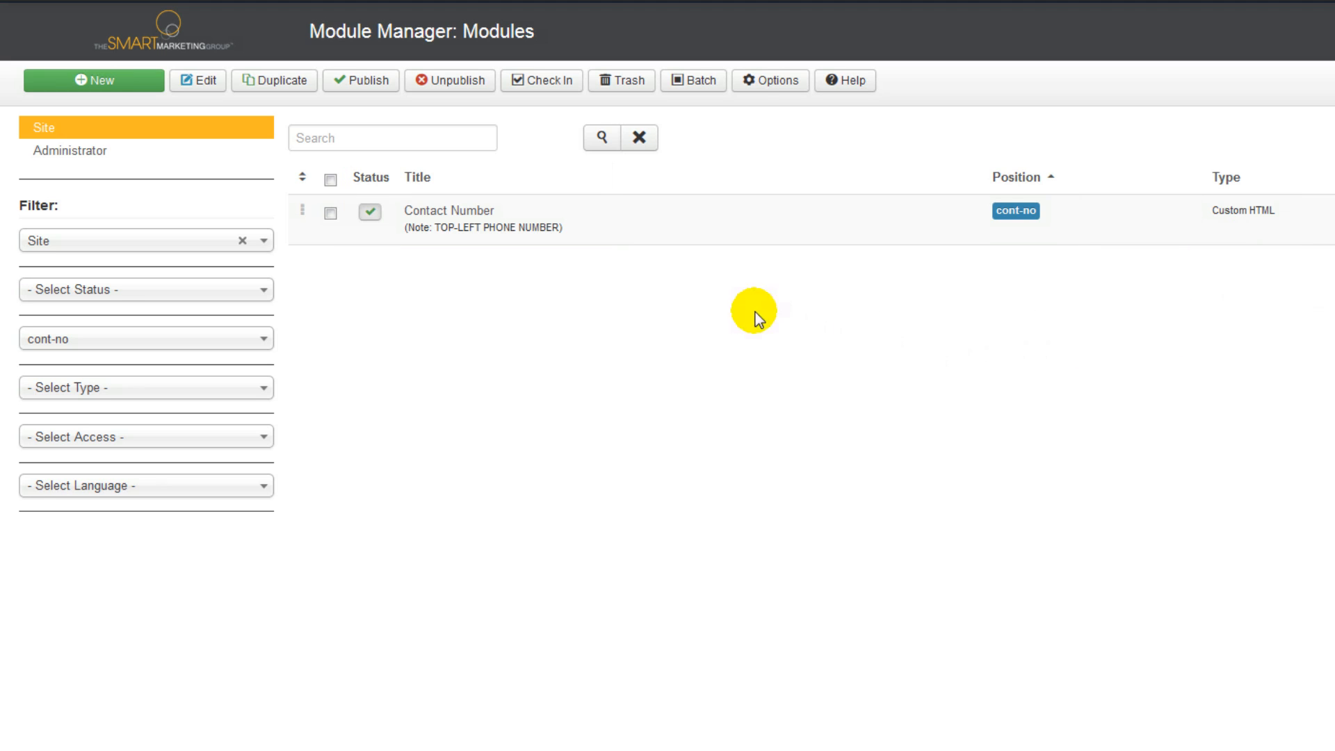
Open the Contact Number module for editing and review its settings sections and title.
{"action": "left_click", "coordinate": [452, 212]}
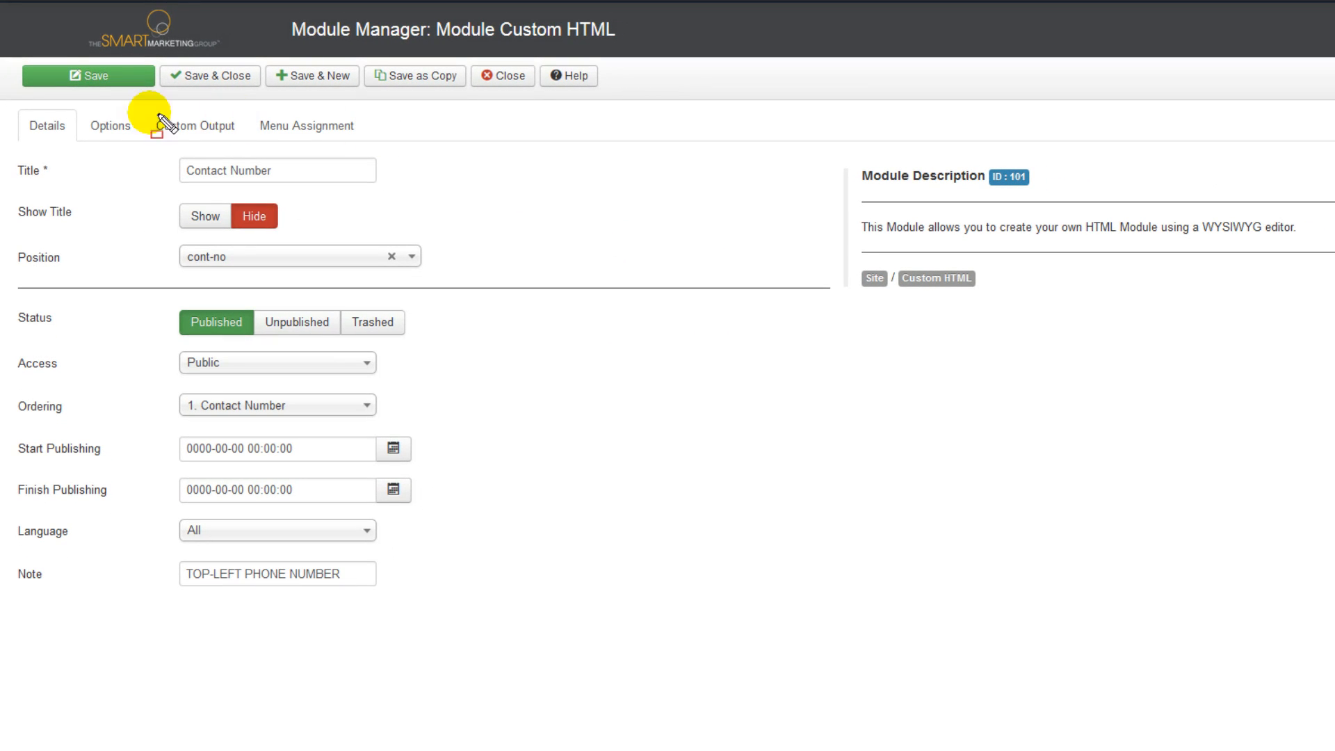
{"action": "mouse_move", "coordinate": [11, 106]}
{"action": "left_mouse_down"}
{"action": "mouse_move", "coordinate": [36, 124]}
{"action": "mouse_move", "coordinate": [379, 145]}
{"action": "left_mouse_up"}
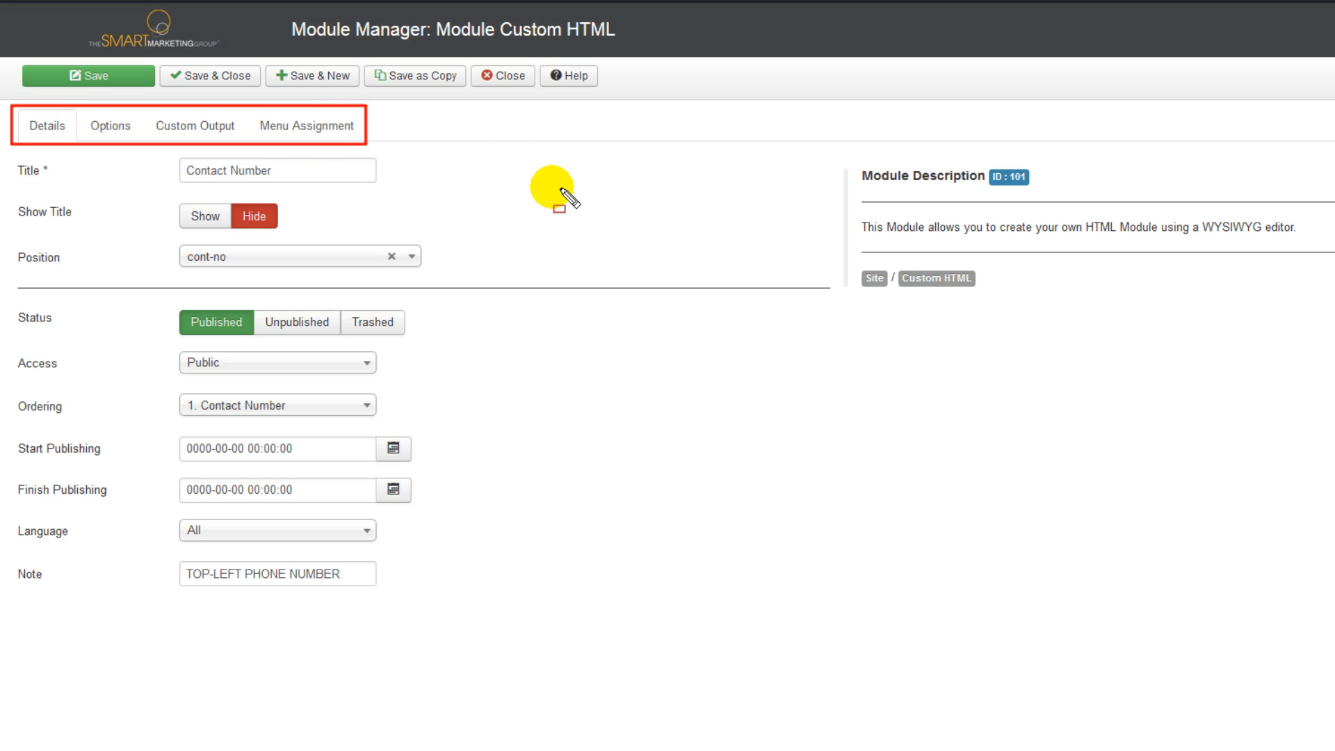
{"action": "key", "text": "Escape"}
{"action": "key", "text": "ctrl+shift+d"}
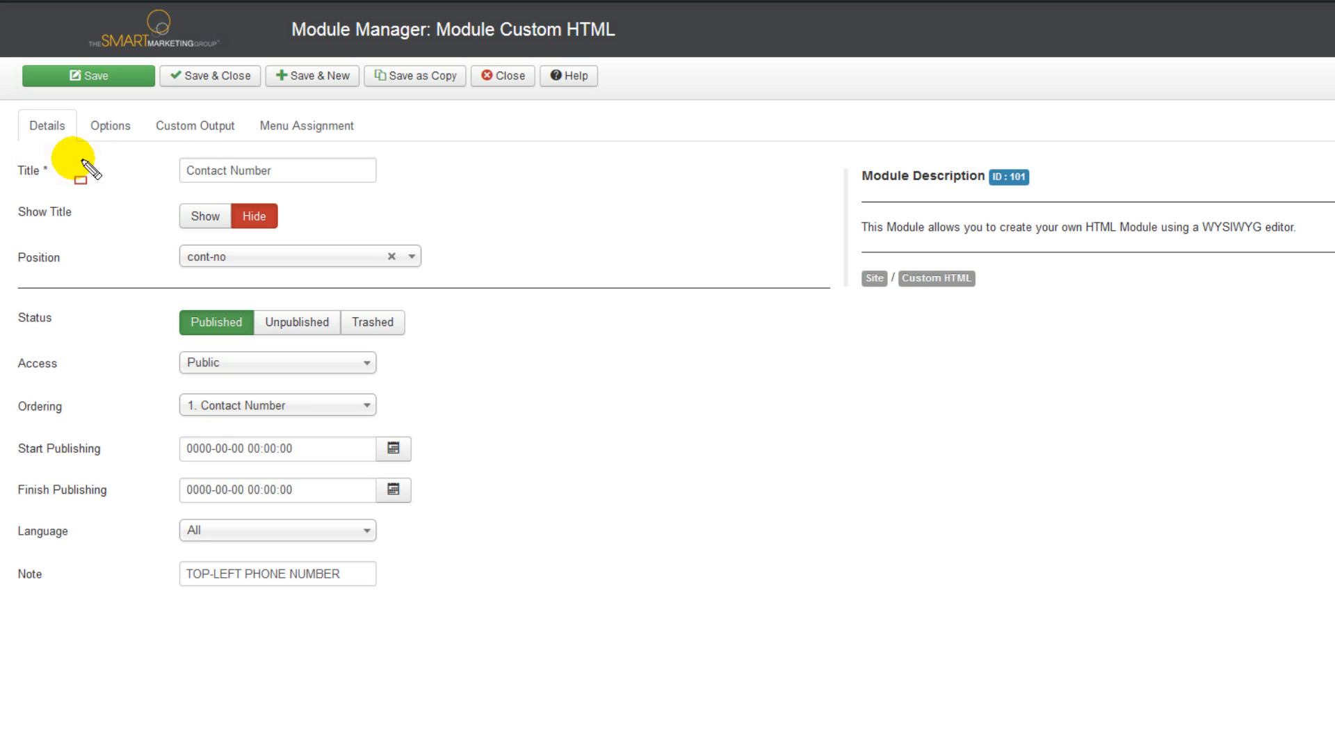
{"action": "left_click_drag", "start_coordinate": [9, 155], "coordinate": [386, 186]}
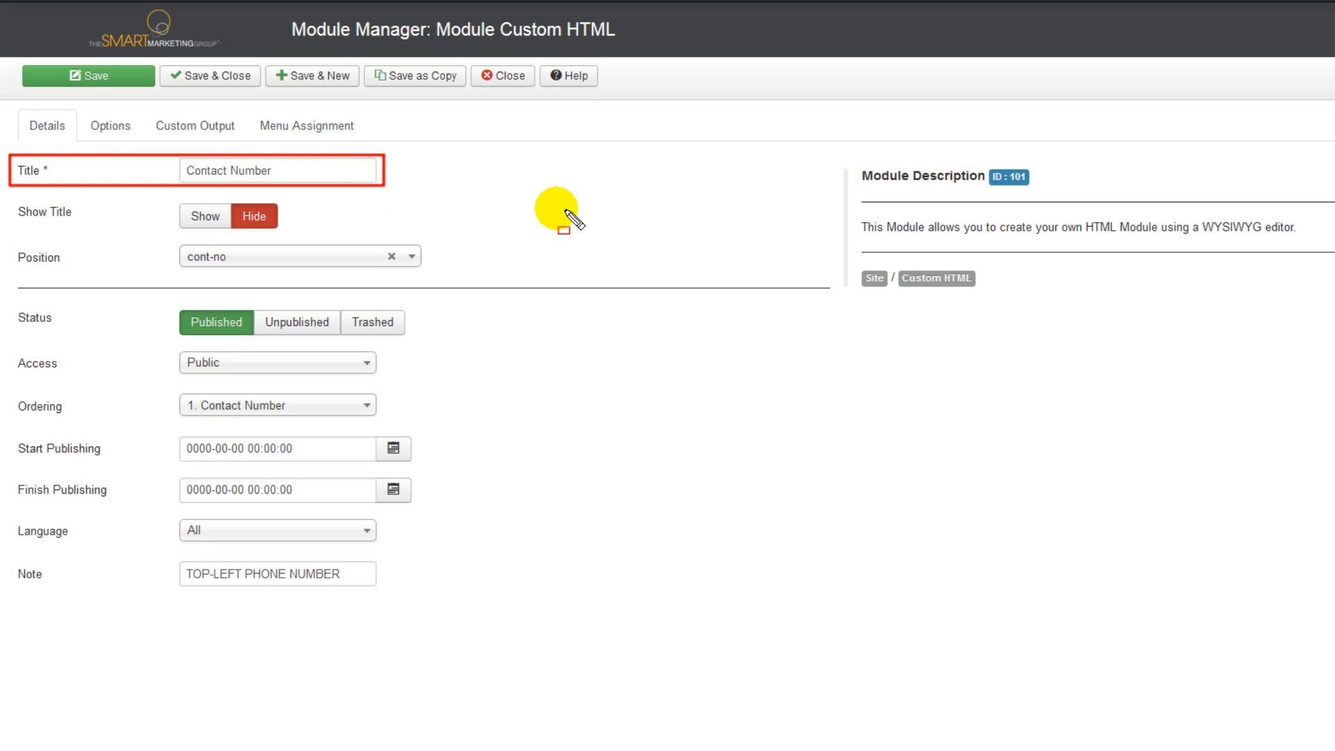
{"action": "key", "text": "Escape"}
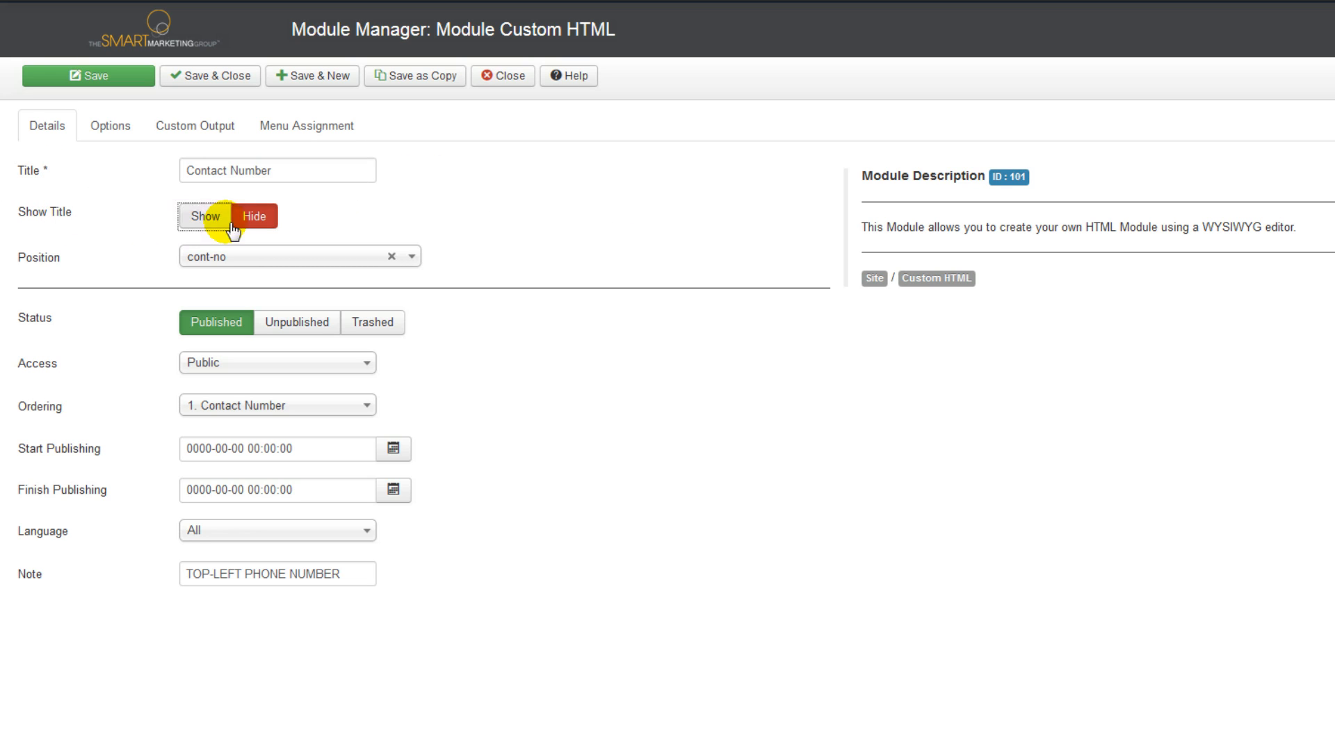
Examine the module's title and position, plus its access, ordering, publishing date, language and note settings.
{"action": "left_click_drag", "start_coordinate": [334, 179], "coordinate": [195, 175]}
{"action": "left_click", "coordinate": [366, 179]}
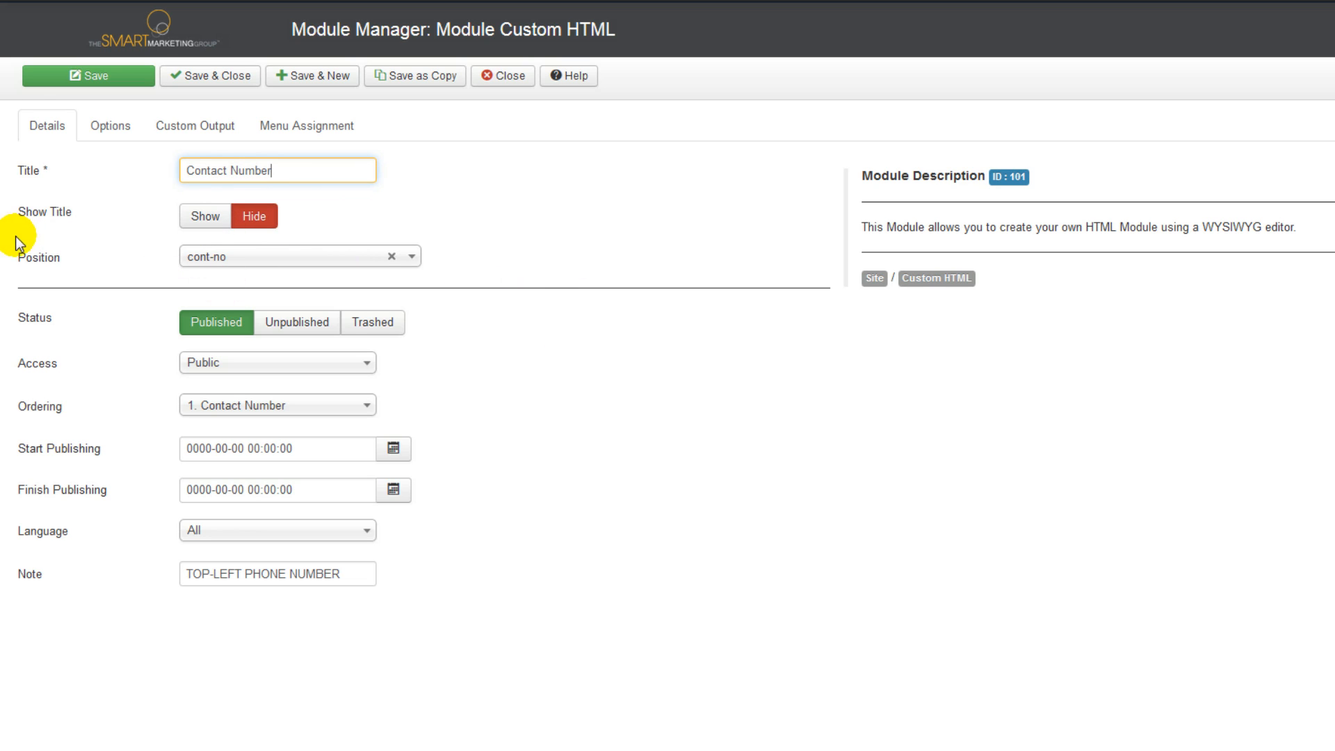
{"action": "mouse_move", "coordinate": [10, 236]}
{"action": "left_mouse_down"}
{"action": "mouse_move", "coordinate": [36, 268]}
{"action": "mouse_move", "coordinate": [449, 279]}
{"action": "mouse_move", "coordinate": [432, 273]}
{"action": "left_mouse_up"}
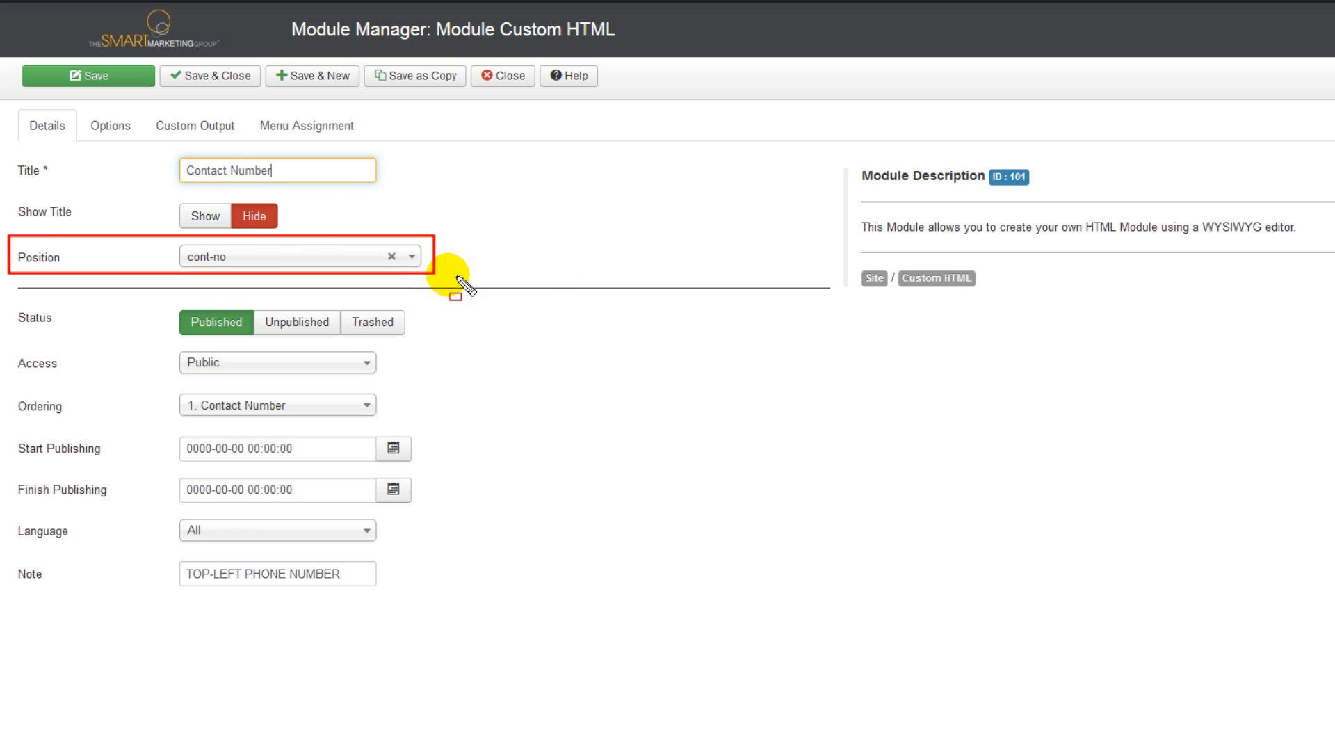
{"action": "key", "text": "Escape"}
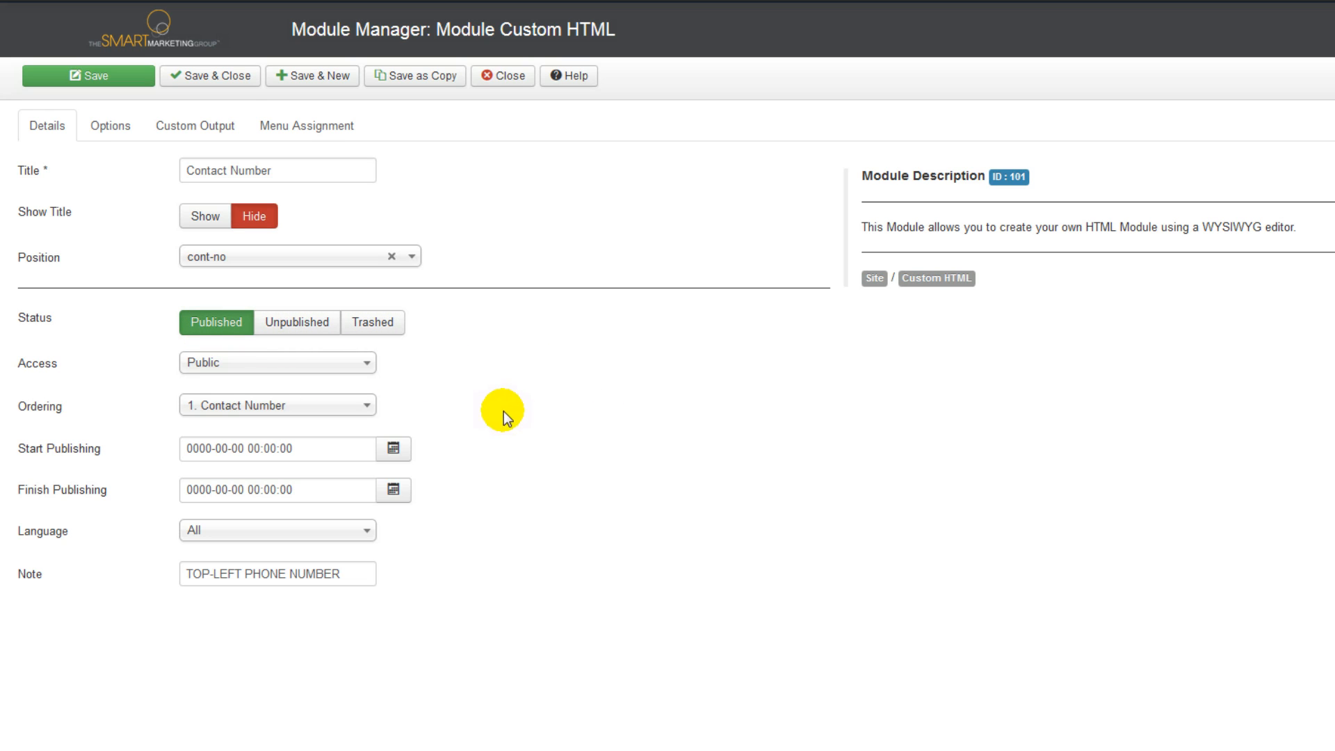
{"action": "mouse_move", "coordinate": [7, 346]}
{"action": "left_mouse_down"}
{"action": "mouse_move", "coordinate": [425, 456]}
{"action": "mouse_move", "coordinate": [436, 604]}
{"action": "left_mouse_up"}
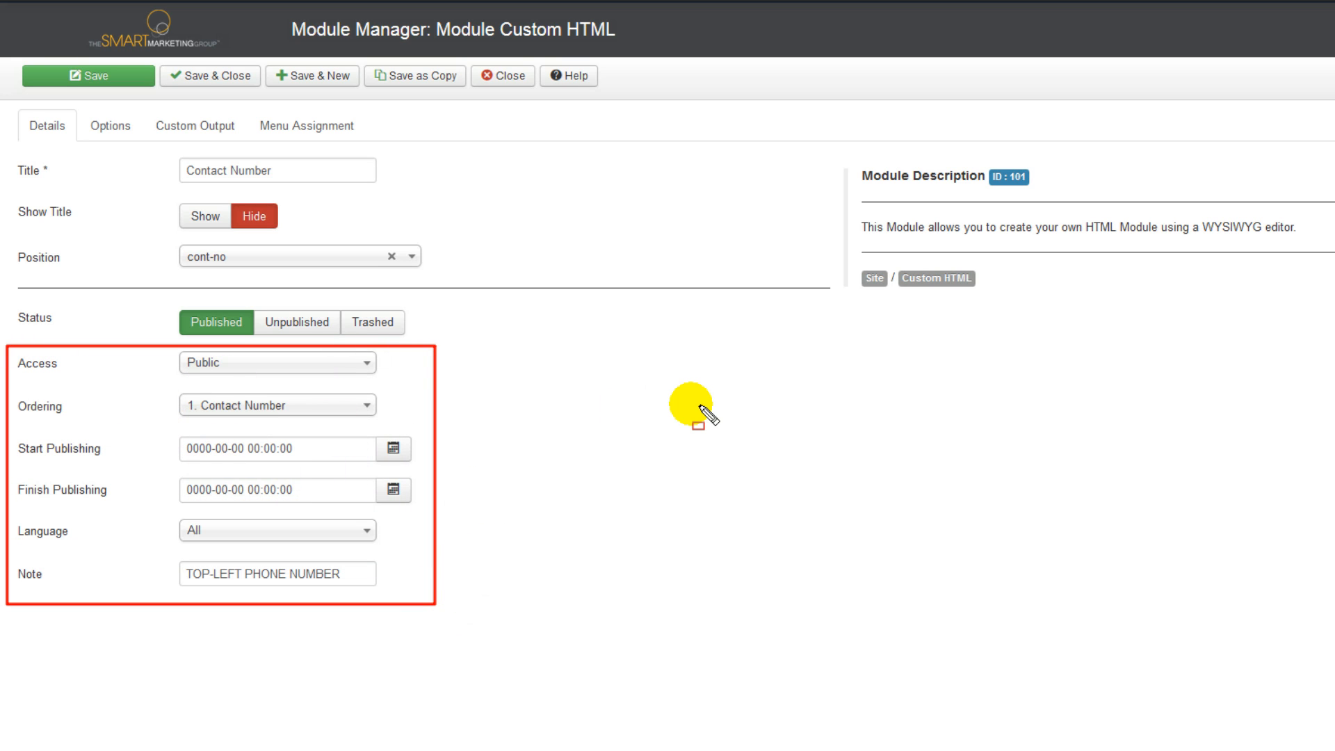
Examine the module's note field and its basic options.
{"action": "key", "text": "Escape"}
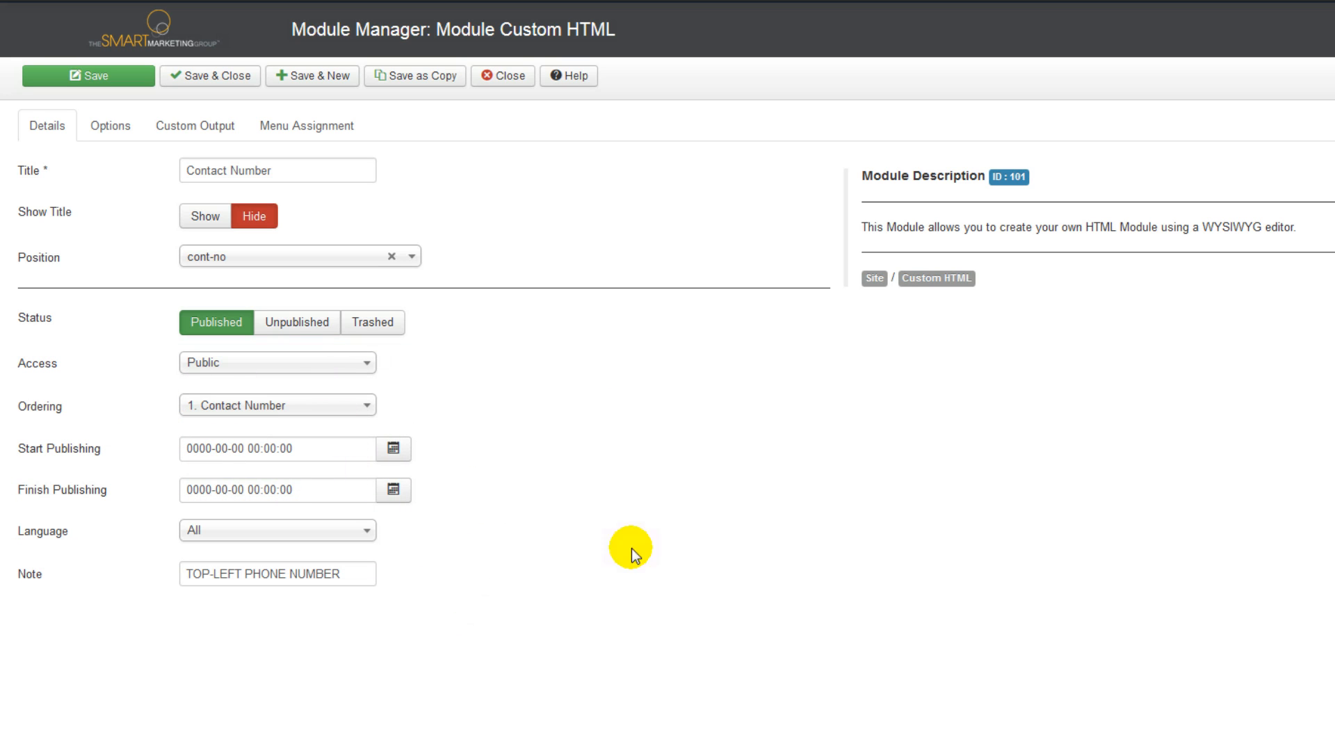
{"action": "mouse_move", "coordinate": [5, 554]}
{"action": "left_mouse_down"}
{"action": "mouse_move", "coordinate": [60, 575]}
{"action": "mouse_move", "coordinate": [387, 594]}
{"action": "left_mouse_up"}
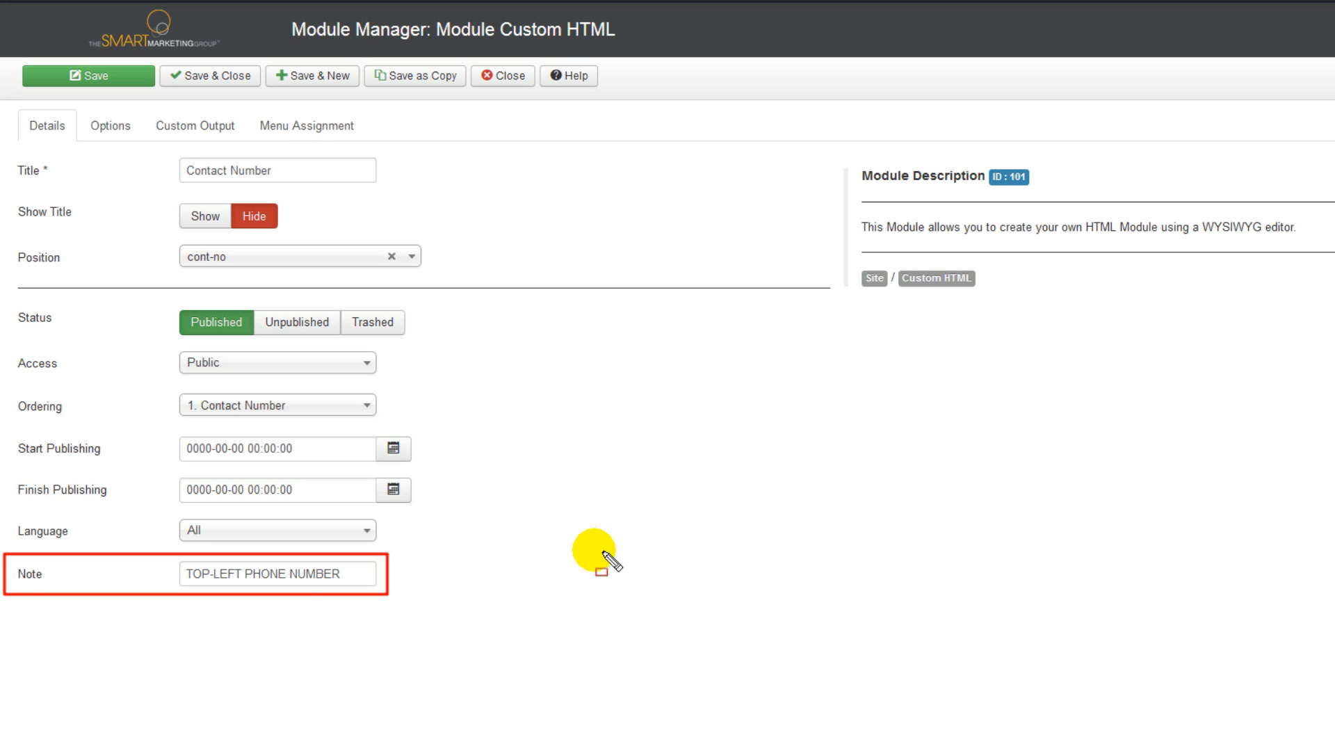
{"action": "key", "text": "Escape"}
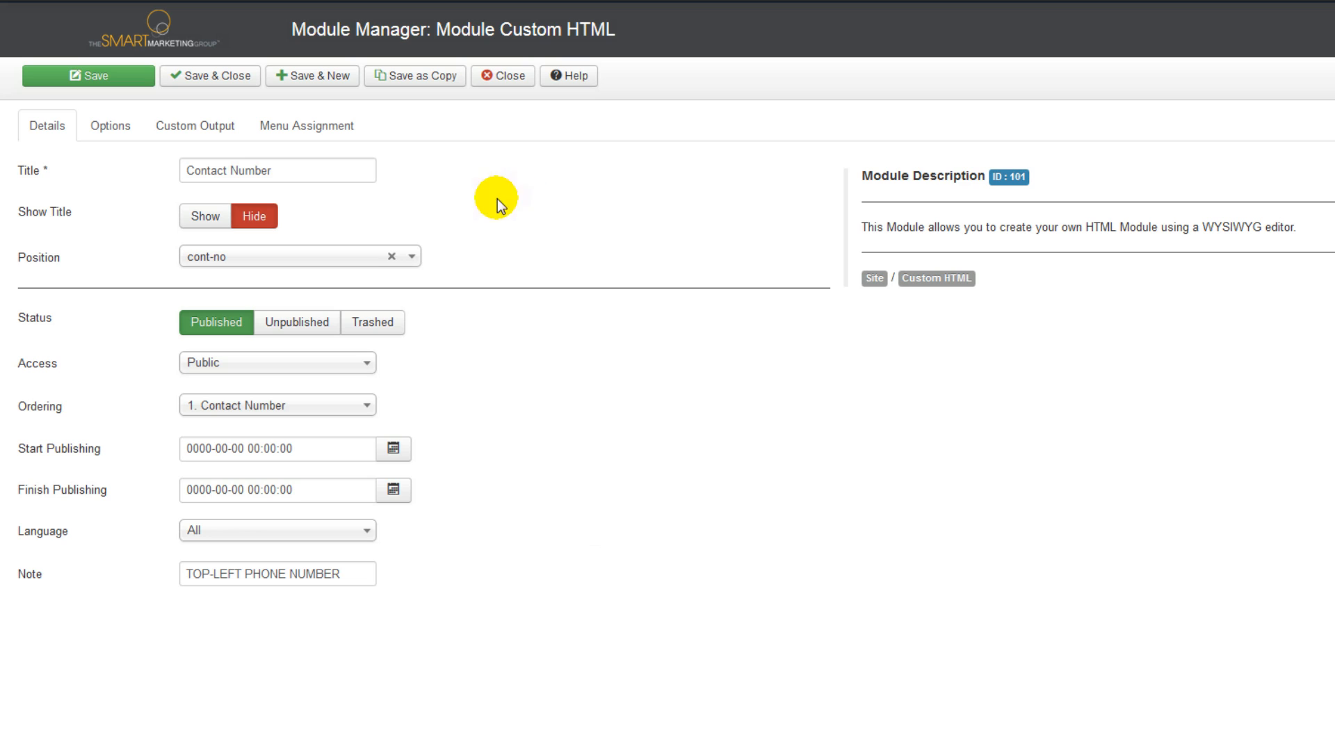
{"action": "left_click", "coordinate": [112, 132]}
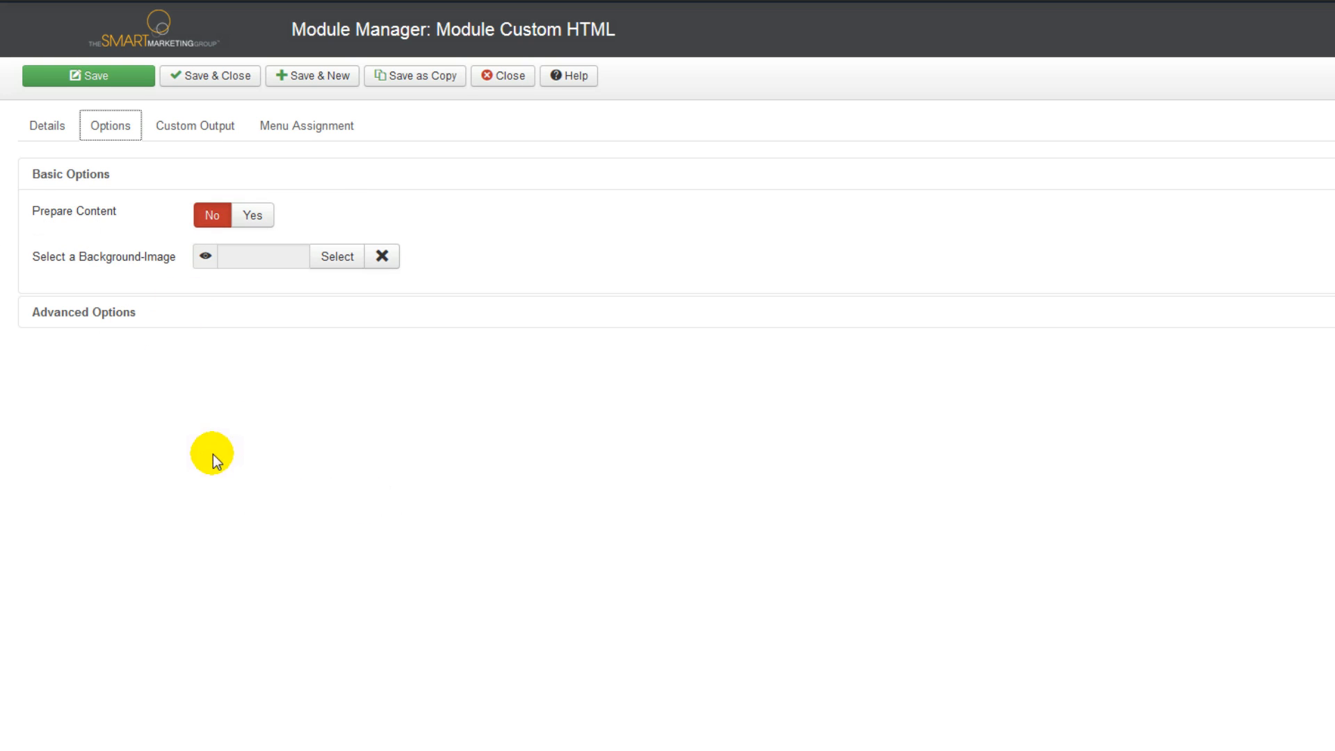
Open the module's custom output and examine the contact number text in the editor.
{"action": "left_click", "coordinate": [196, 133]}
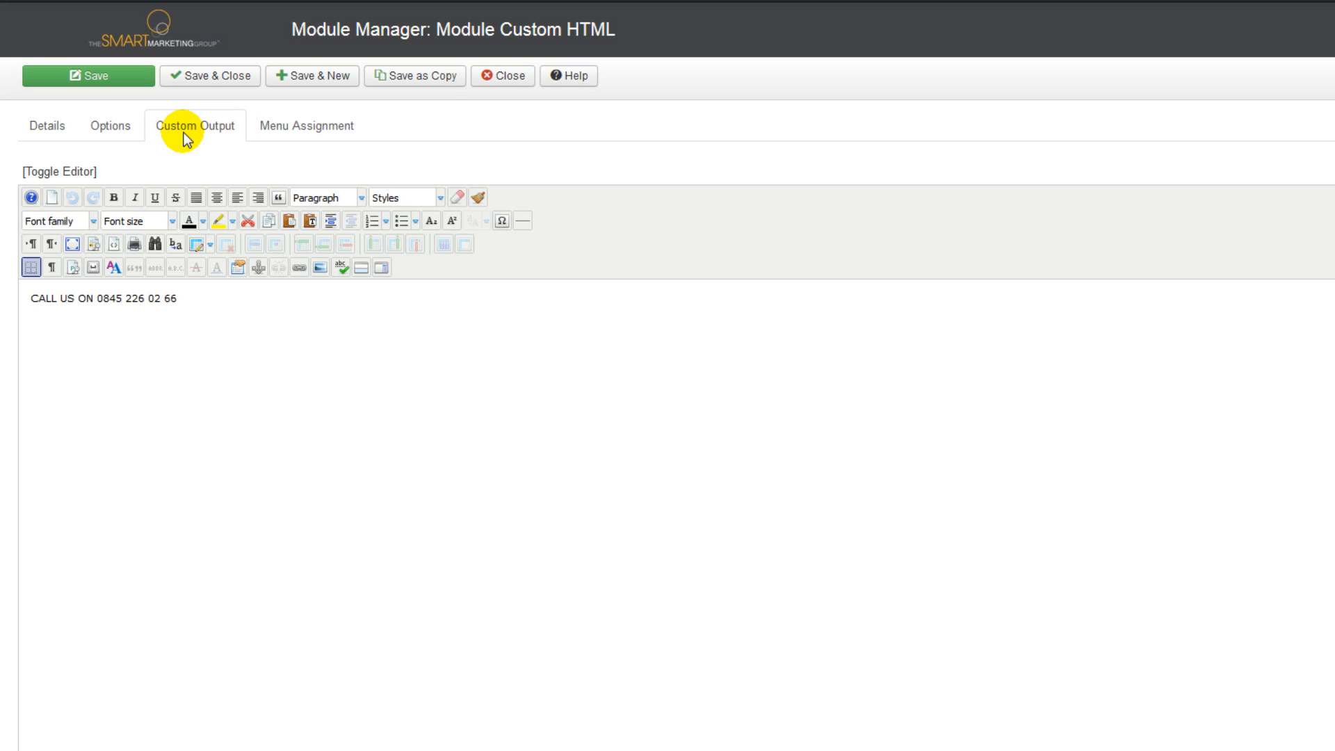
{"action": "left_click_drag", "start_coordinate": [289, 406], "coordinate": [5, 382]}
{"action": "left_click", "coordinate": [359, 430]}
{"action": "left_click_drag", "start_coordinate": [397, 420], "coordinate": [23, 356]}
{"action": "left_click", "coordinate": [165, 367]}
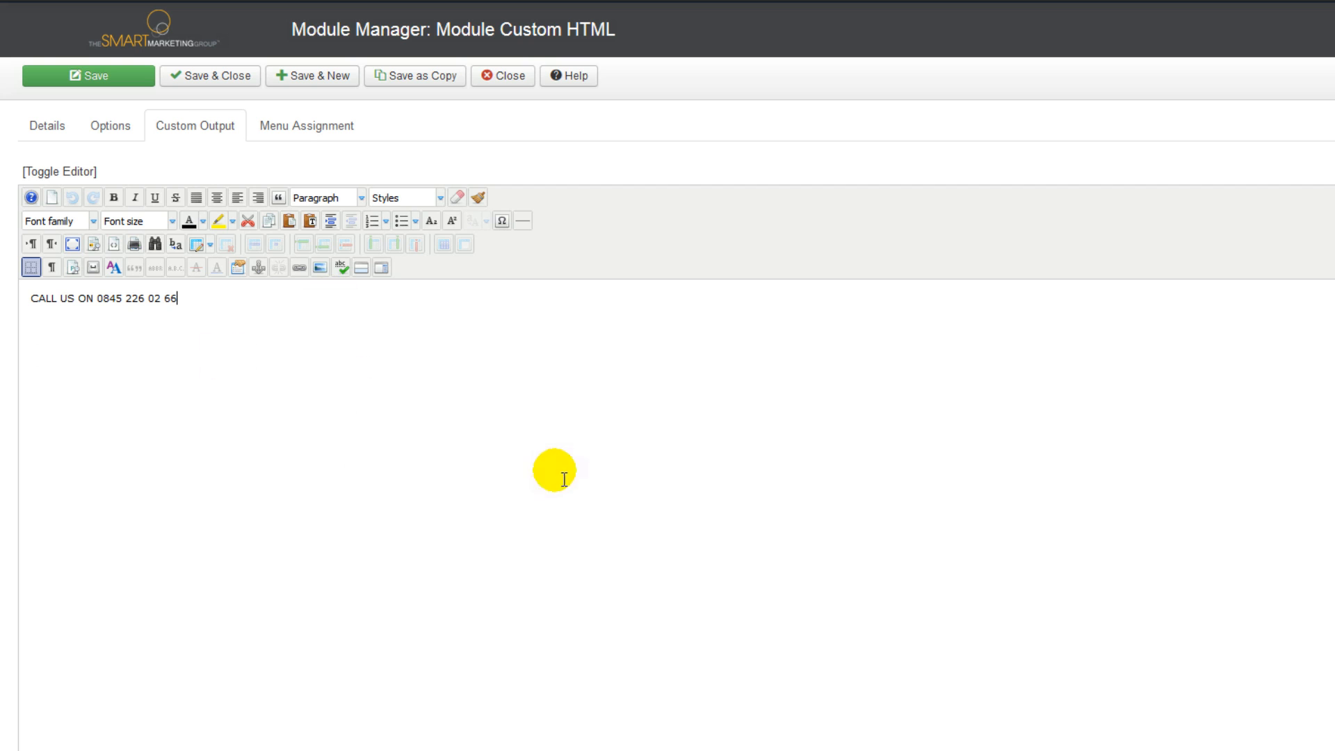
{"action": "left_click_drag", "start_coordinate": [331, 372], "coordinate": [27, 358]}
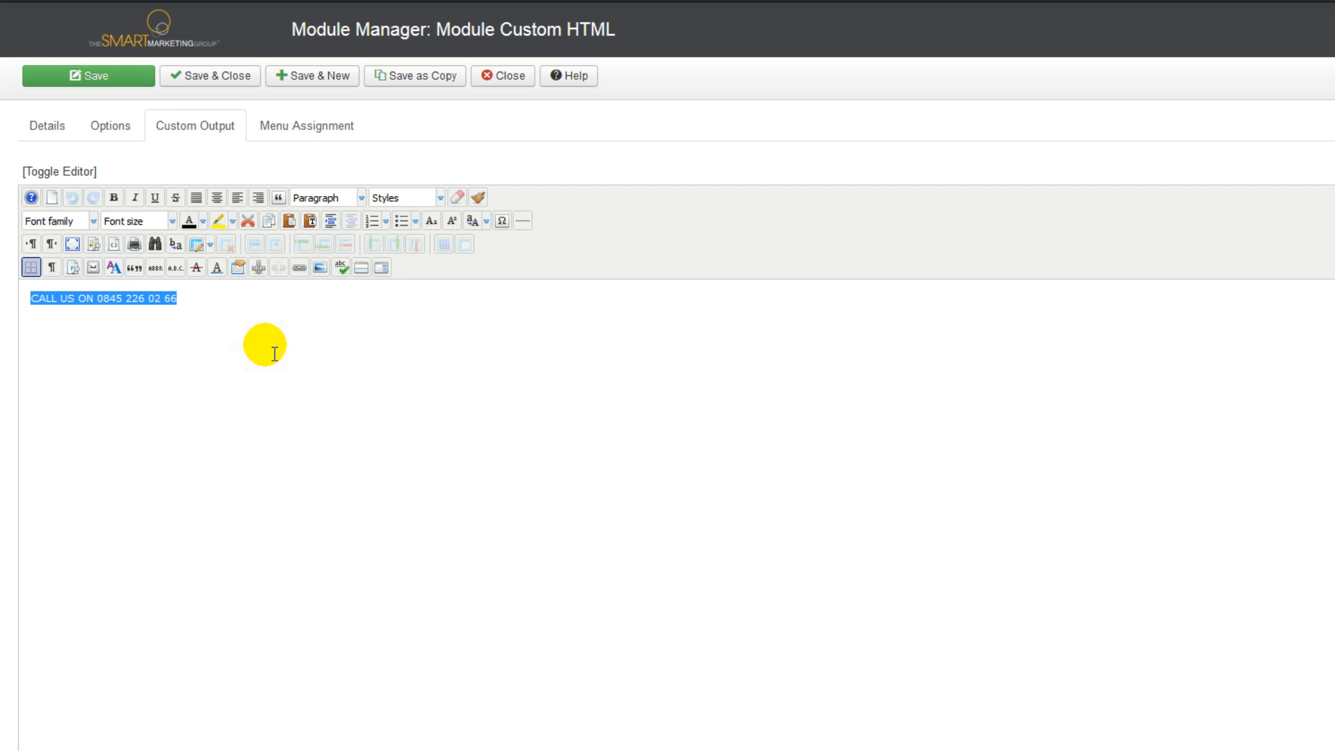
{"action": "left_click", "coordinate": [271, 346]}
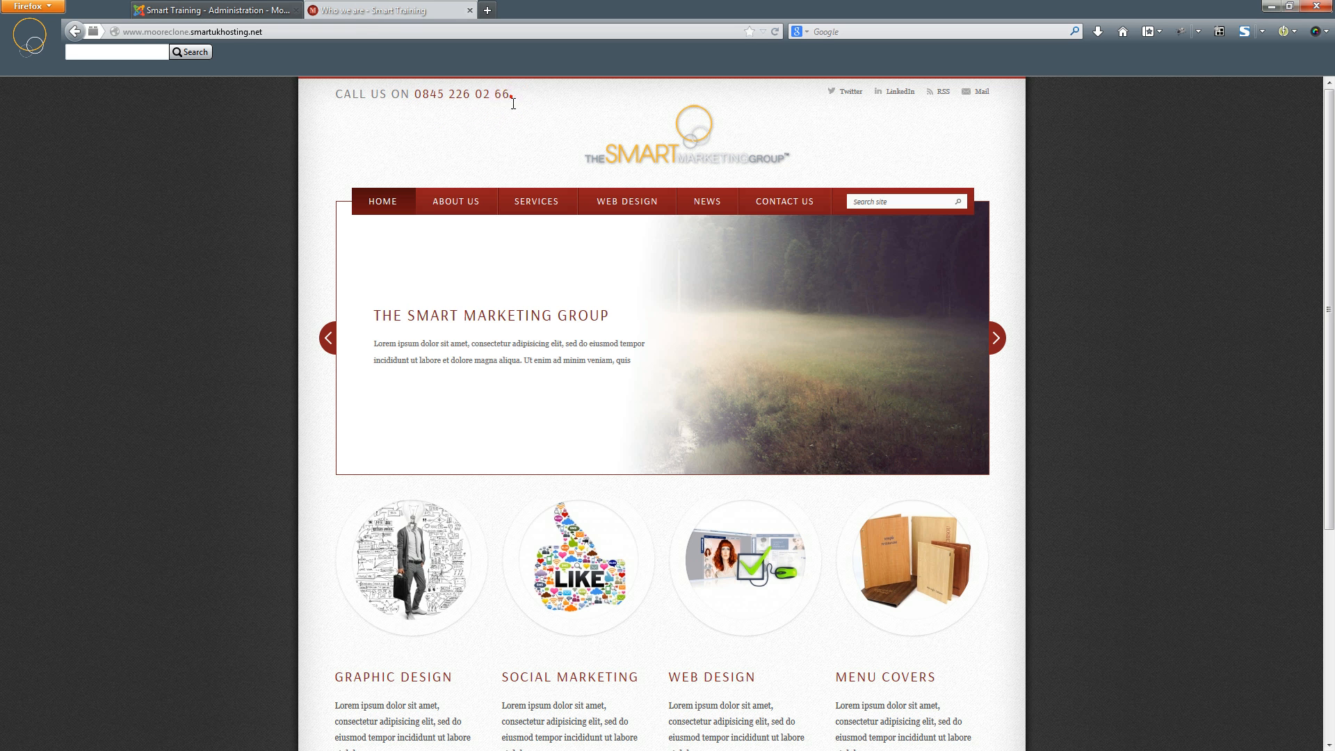
Compare the module text with the contact number line in the header of the live home page.
{"action": "left_click_drag", "start_coordinate": [336, 96], "coordinate": [502, 97]}
{"action": "left_click", "coordinate": [400, 97]}
{"action": "left_click", "coordinate": [502, 97]}
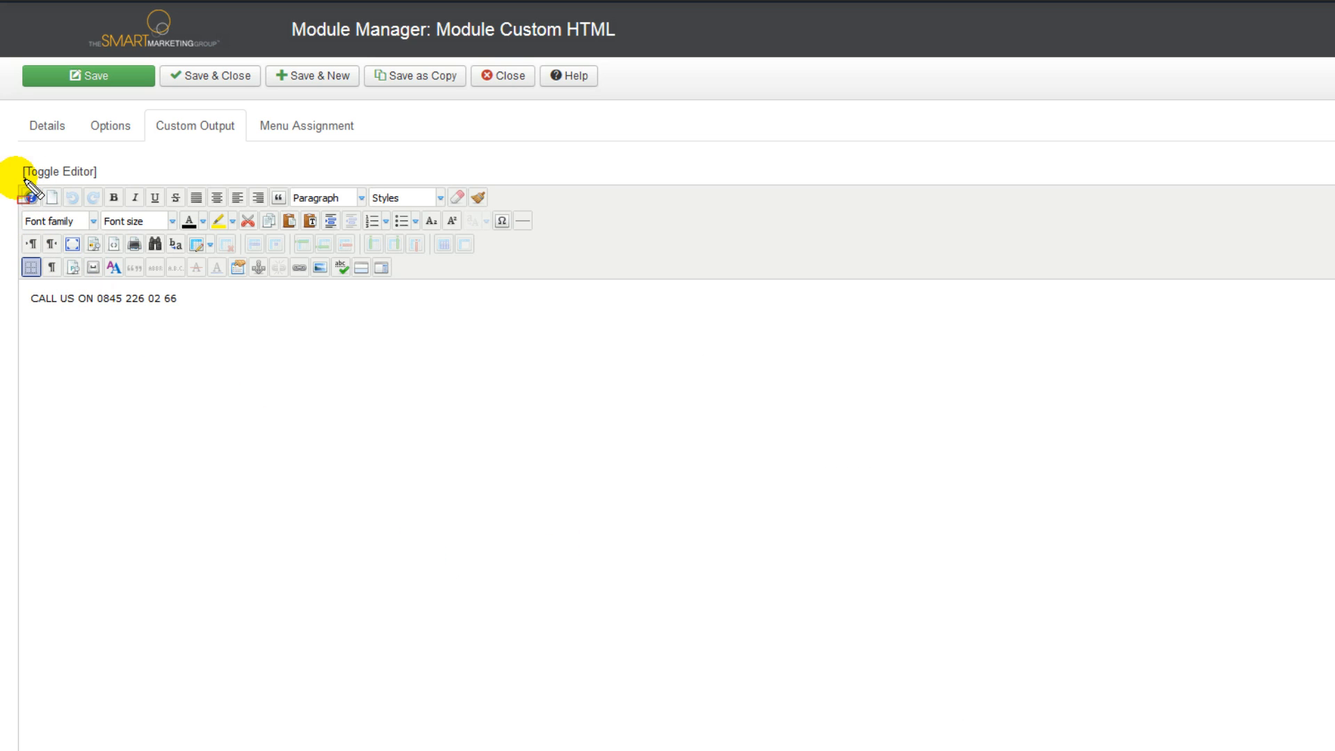
Review the custom output editor area and the contact text it holds.
{"action": "left_click_drag", "start_coordinate": [14, 179], "coordinate": [1288, 748]}
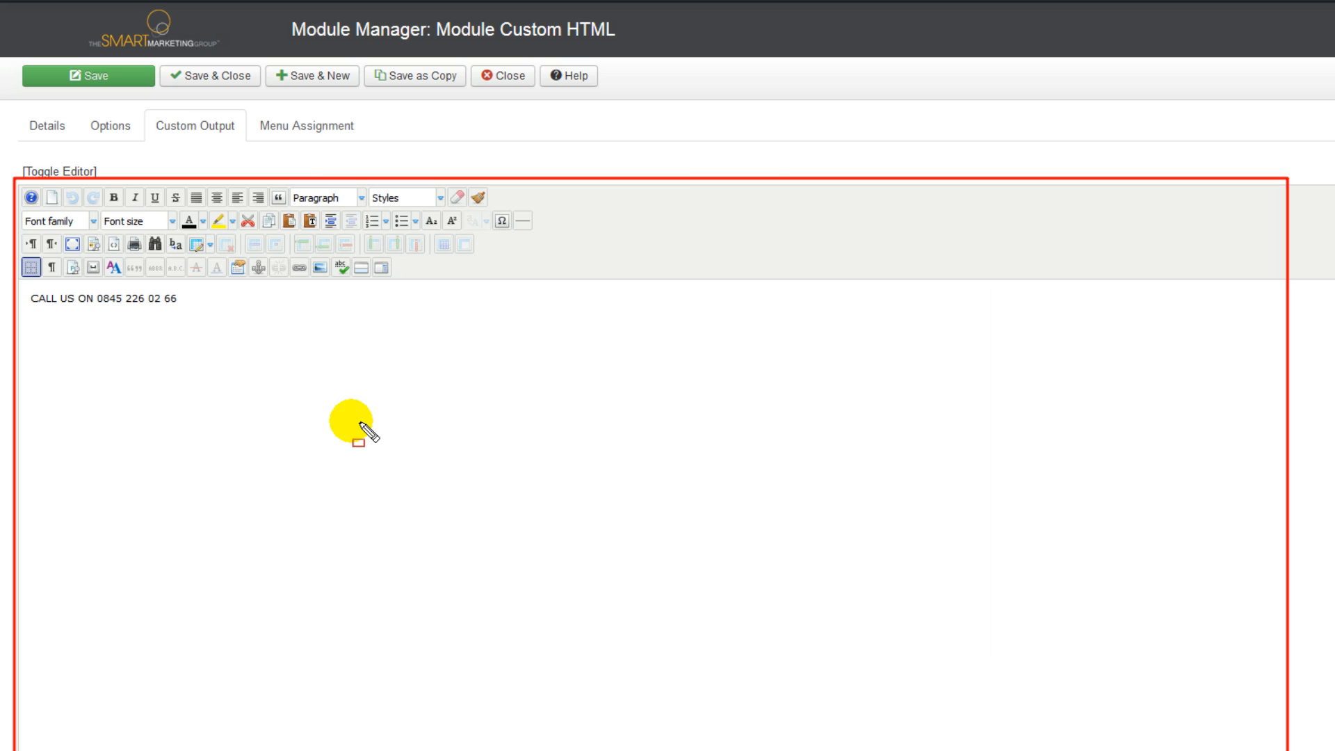
{"action": "key", "text": "Escape"}
{"action": "left_click", "coordinate": [241, 338]}
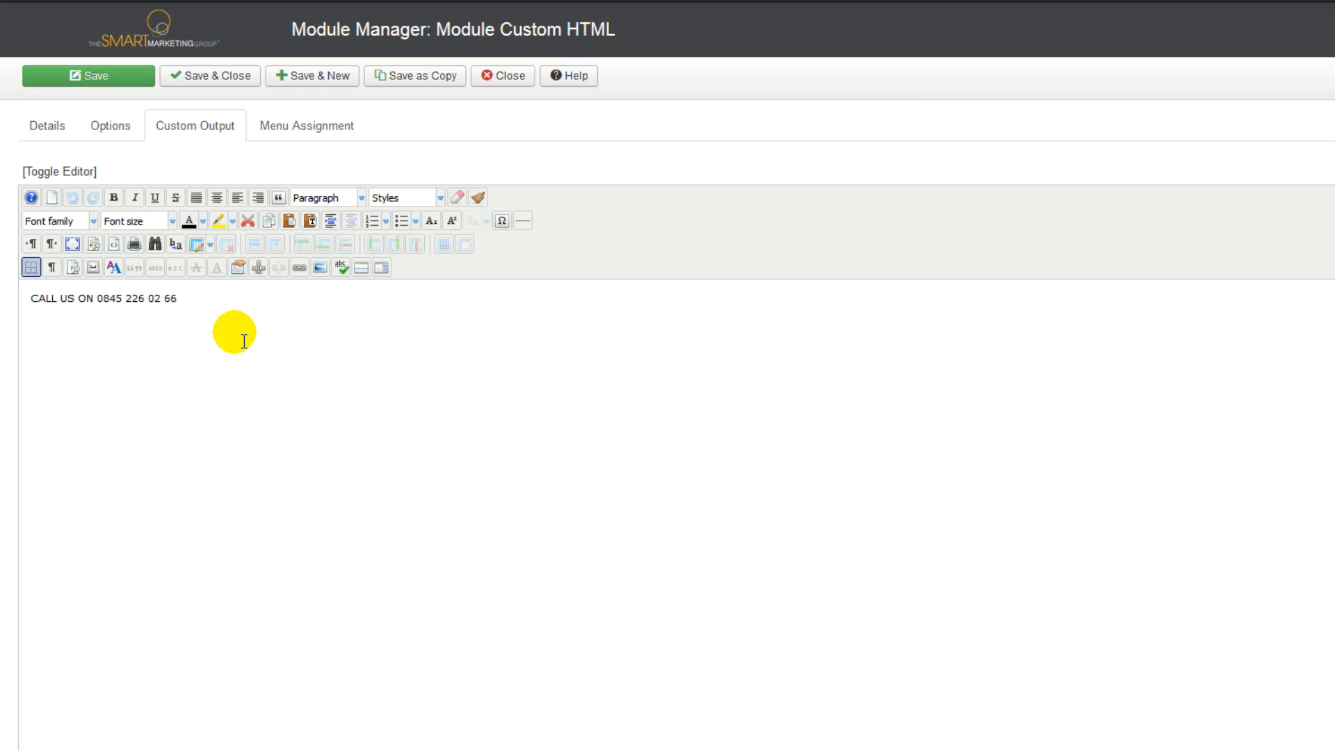
{"action": "left_click_drag", "start_coordinate": [240, 328], "coordinate": [113, 331]}
{"action": "left_click", "coordinate": [546, 370]}
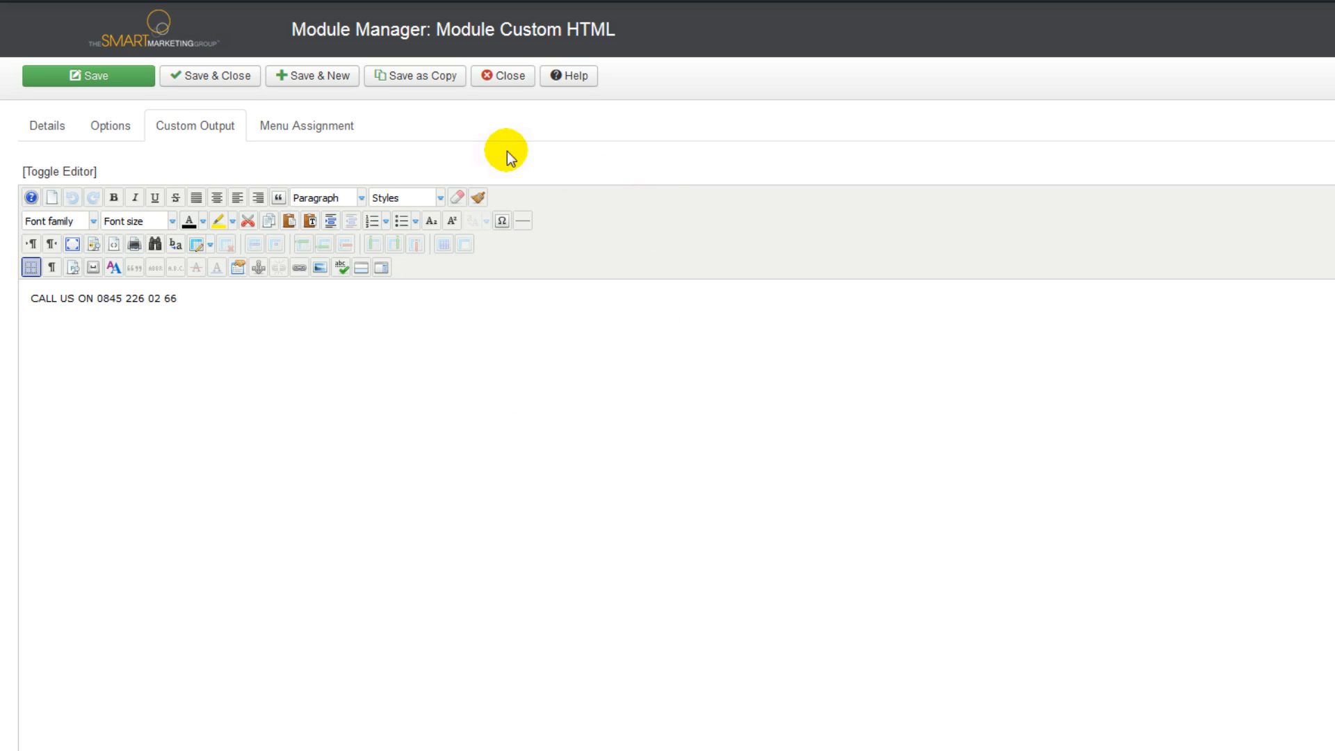
Open the module's menu assignment settings and examine the Module Assignment option.
{"action": "left_click", "coordinate": [326, 136]}
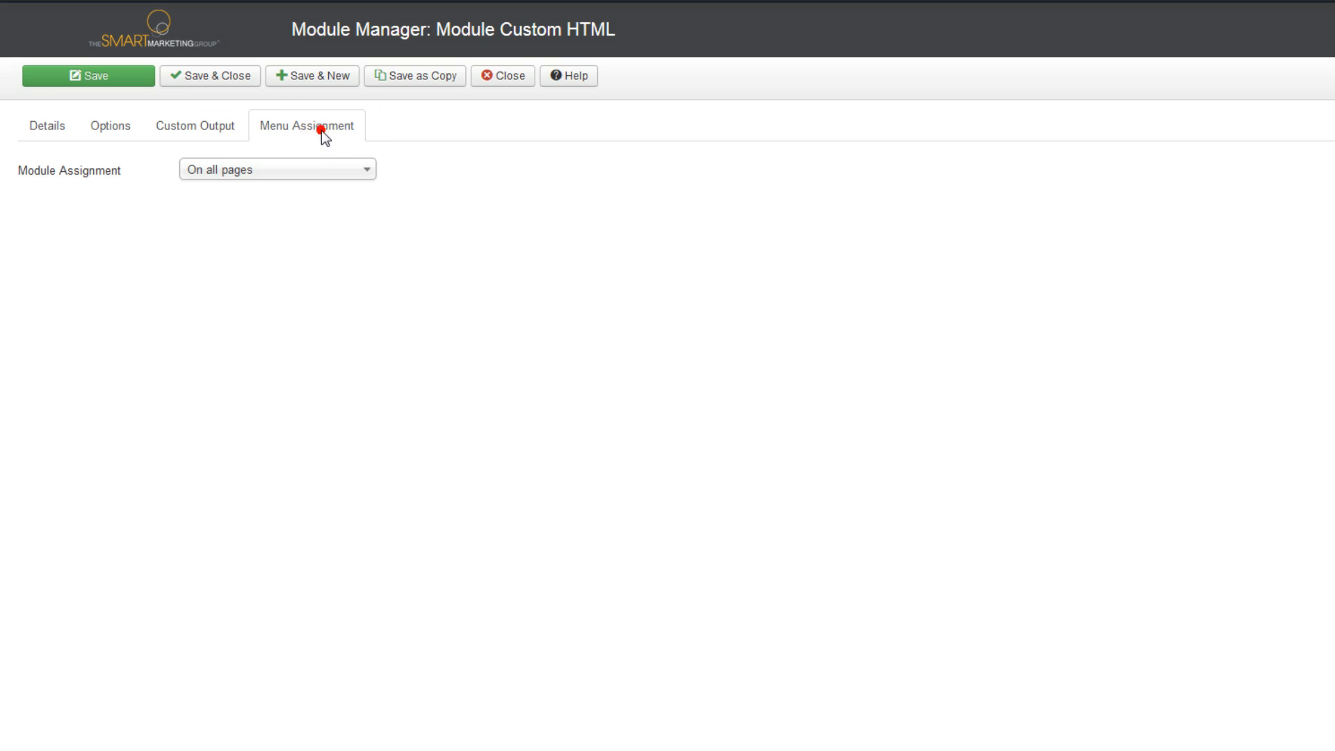
{"action": "left_click", "coordinate": [518, 181]}
{"action": "key", "text": "ctrl+shift+d"}
{"action": "left_click_drag", "start_coordinate": [6, 151], "coordinate": [394, 188]}
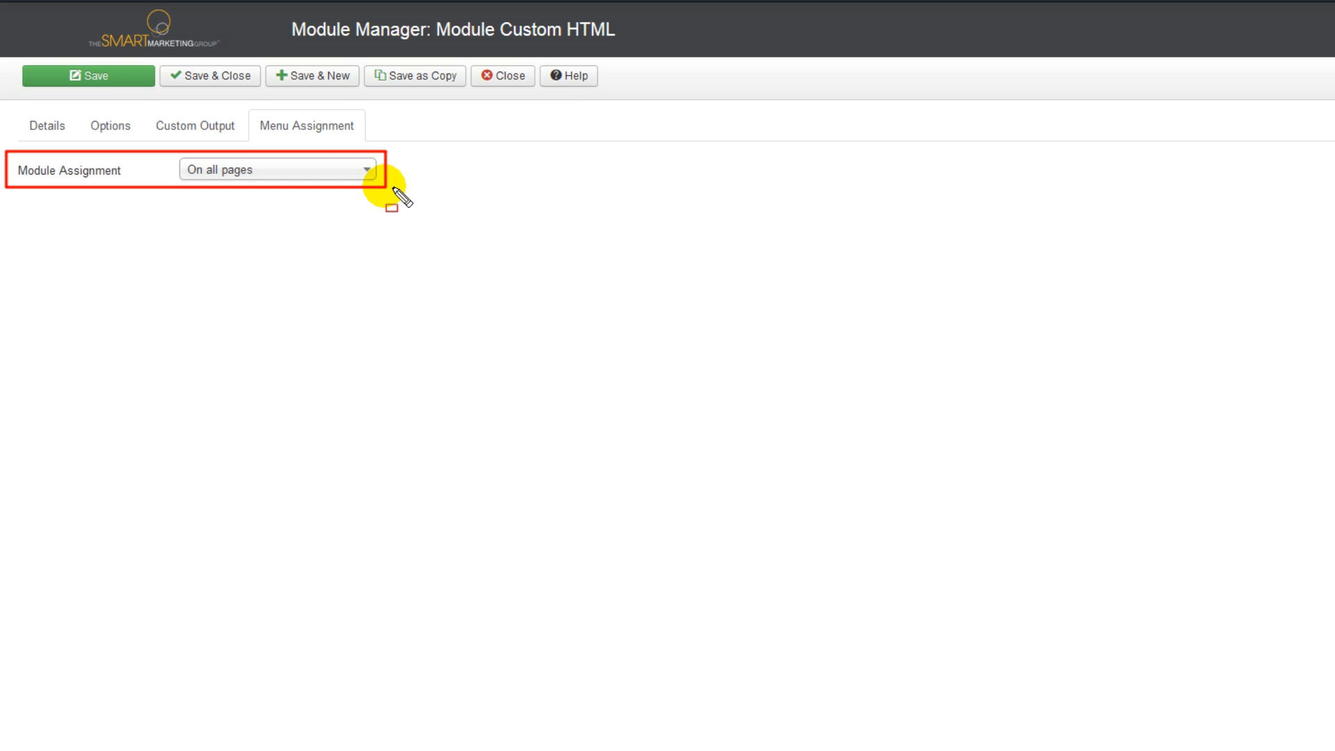
{"action": "key", "text": "Escape"}
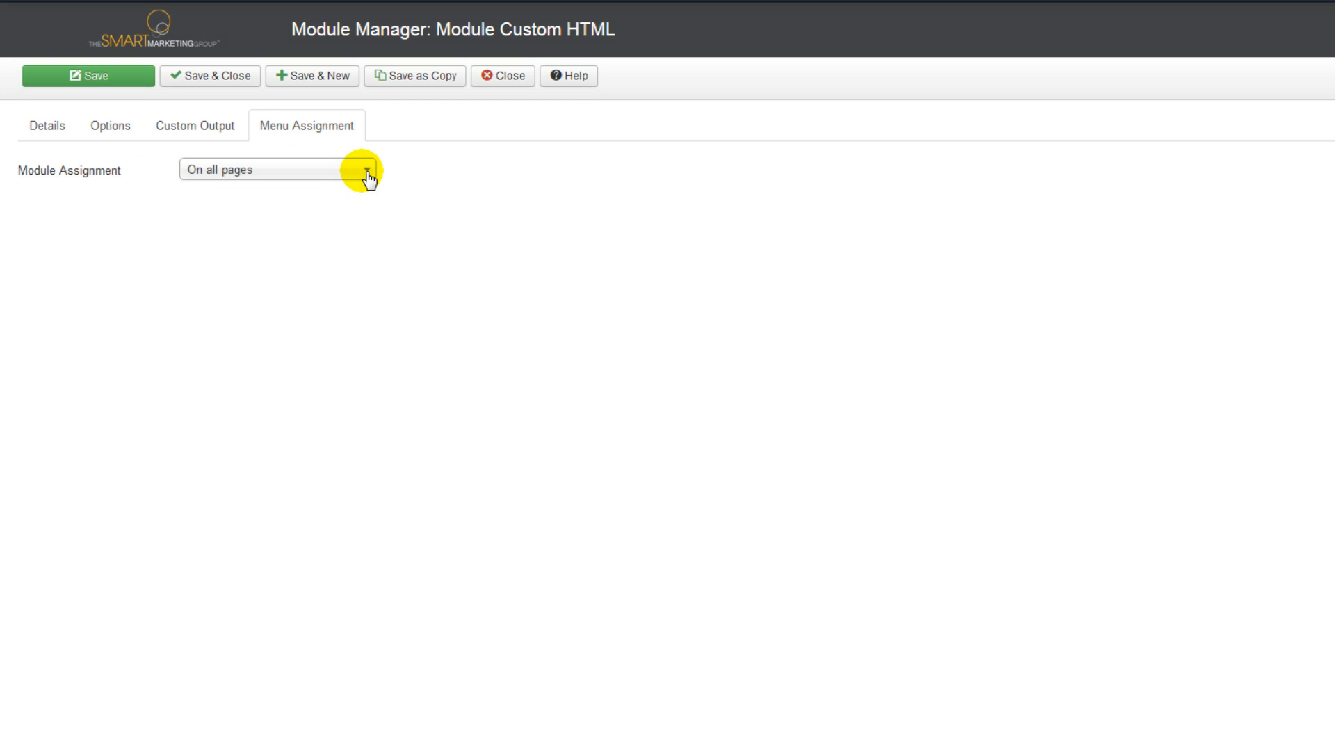
Set the module assignment to Only on the pages selected and deselect all menu items.
{"action": "left_click", "coordinate": [365, 172]}
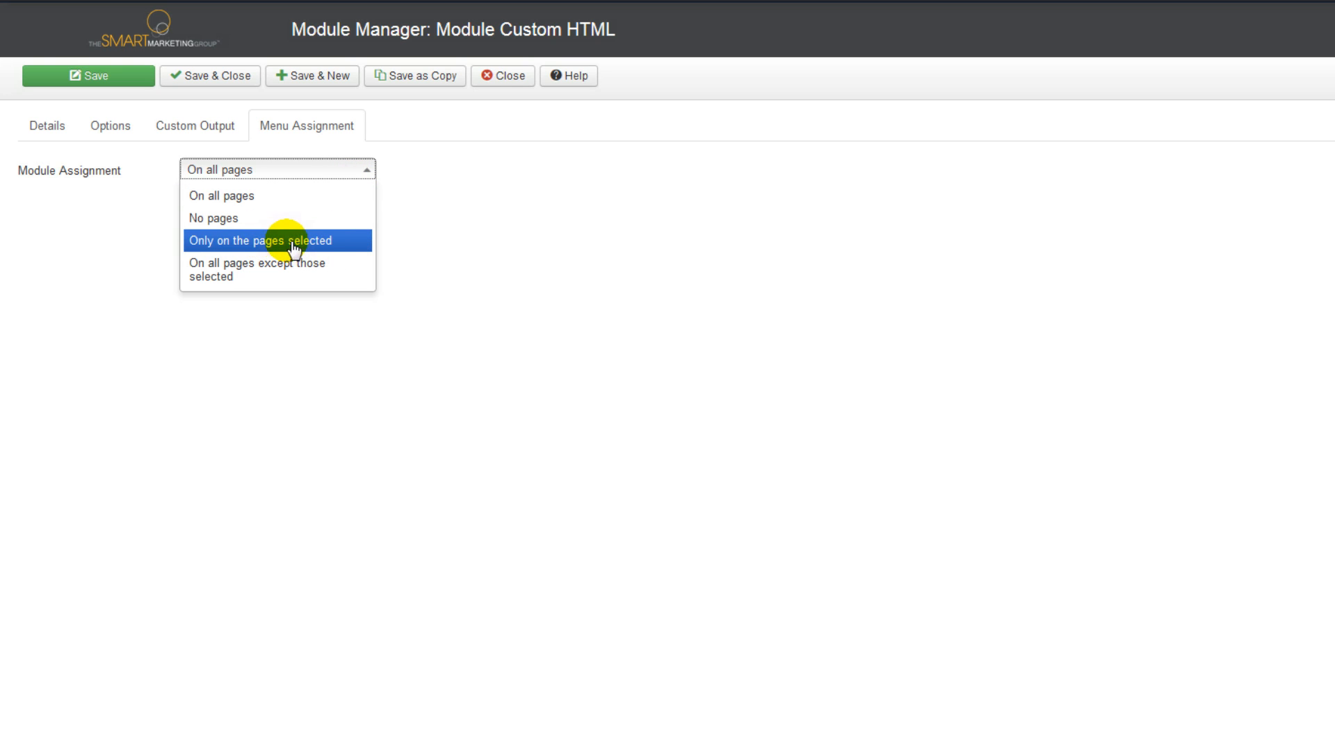
{"action": "left_click", "coordinate": [330, 242]}
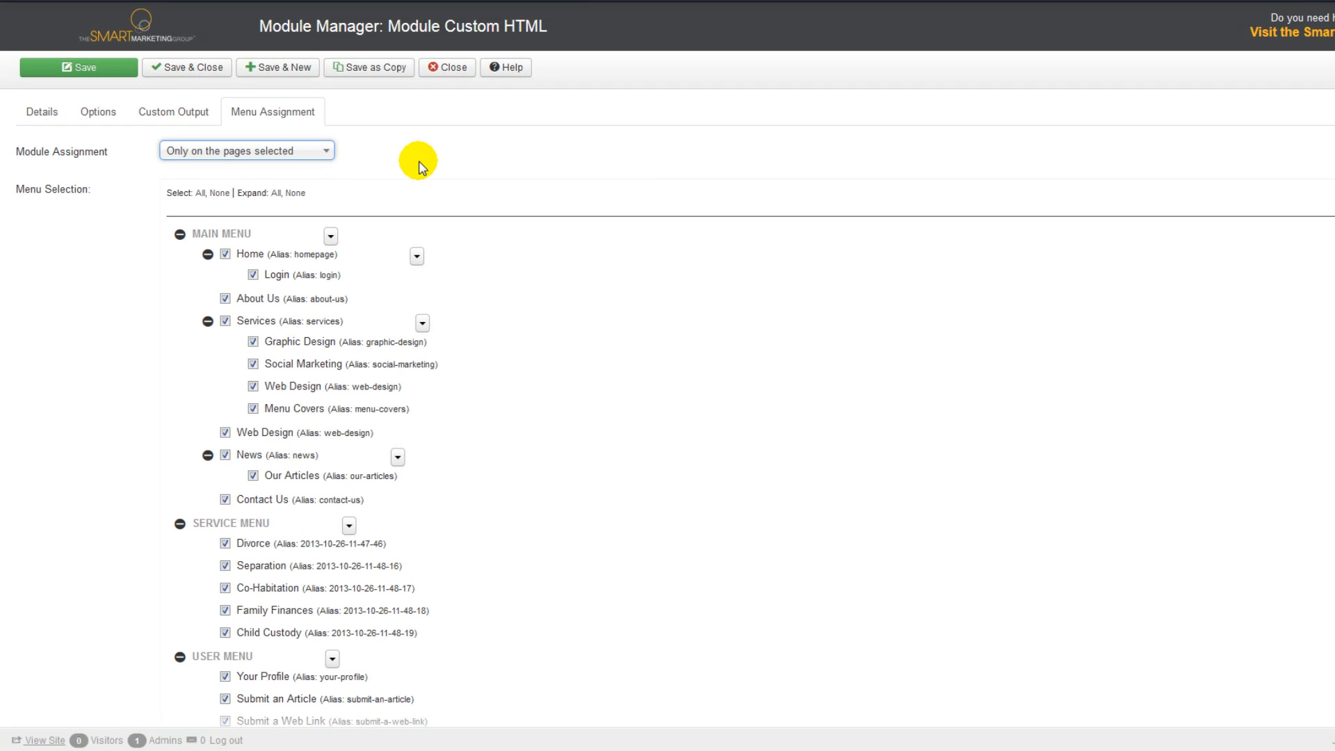
{"action": "scroll", "coordinate": [427, 157], "scroll_direction": "down", "scroll_amount": 2}
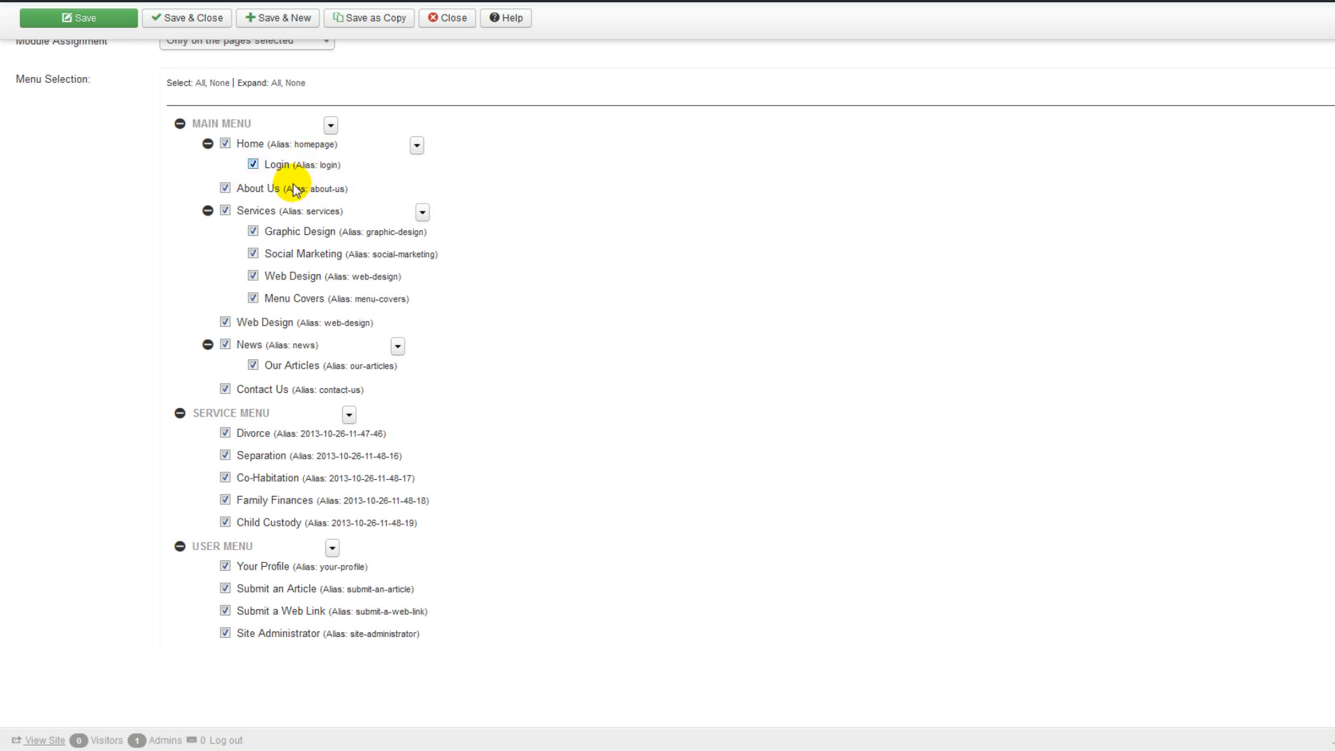
{"action": "scroll", "coordinate": [295, 190], "scroll_direction": "up", "scroll_amount": 2}
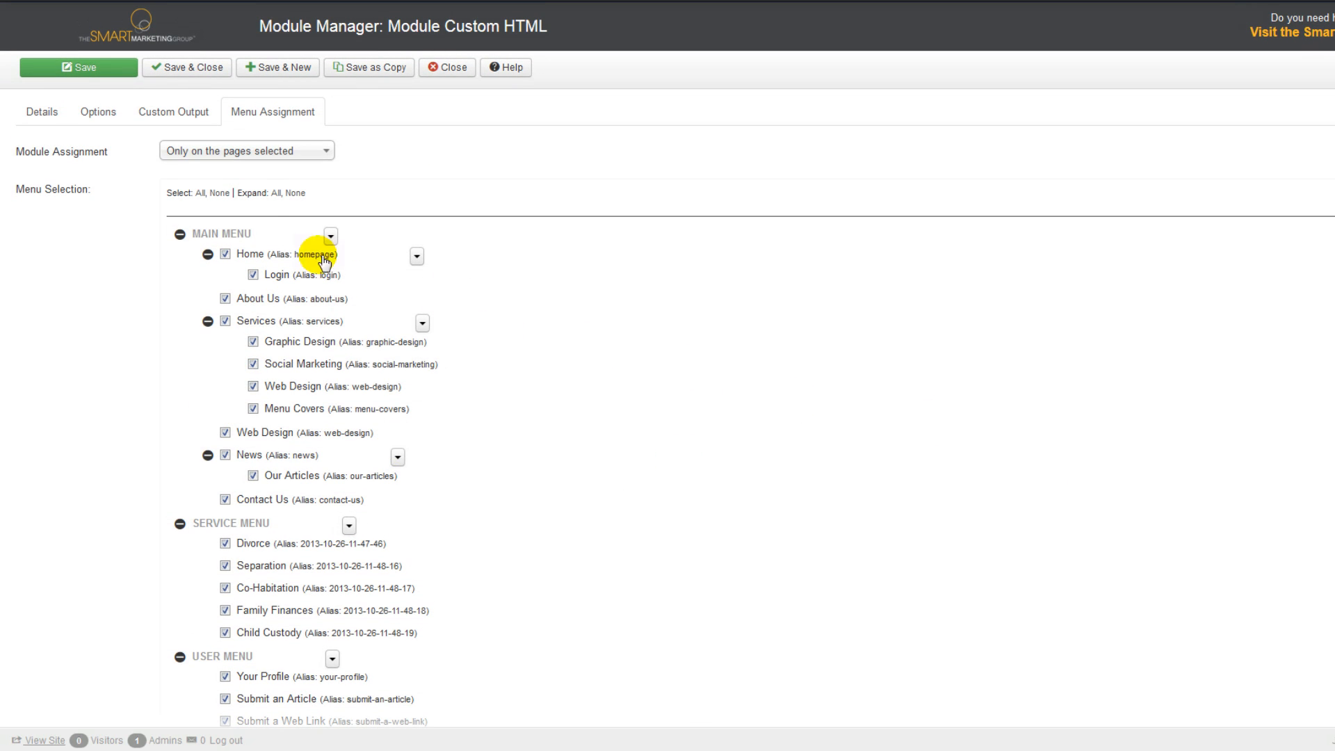
{"action": "left_click", "coordinate": [226, 196]}
{"action": "scroll", "coordinate": [1332, 348], "scroll_direction": "down", "scroll_amount": 2}
{"action": "left_click_drag", "start_coordinate": [1333, 327], "coordinate": [1333, 324]}
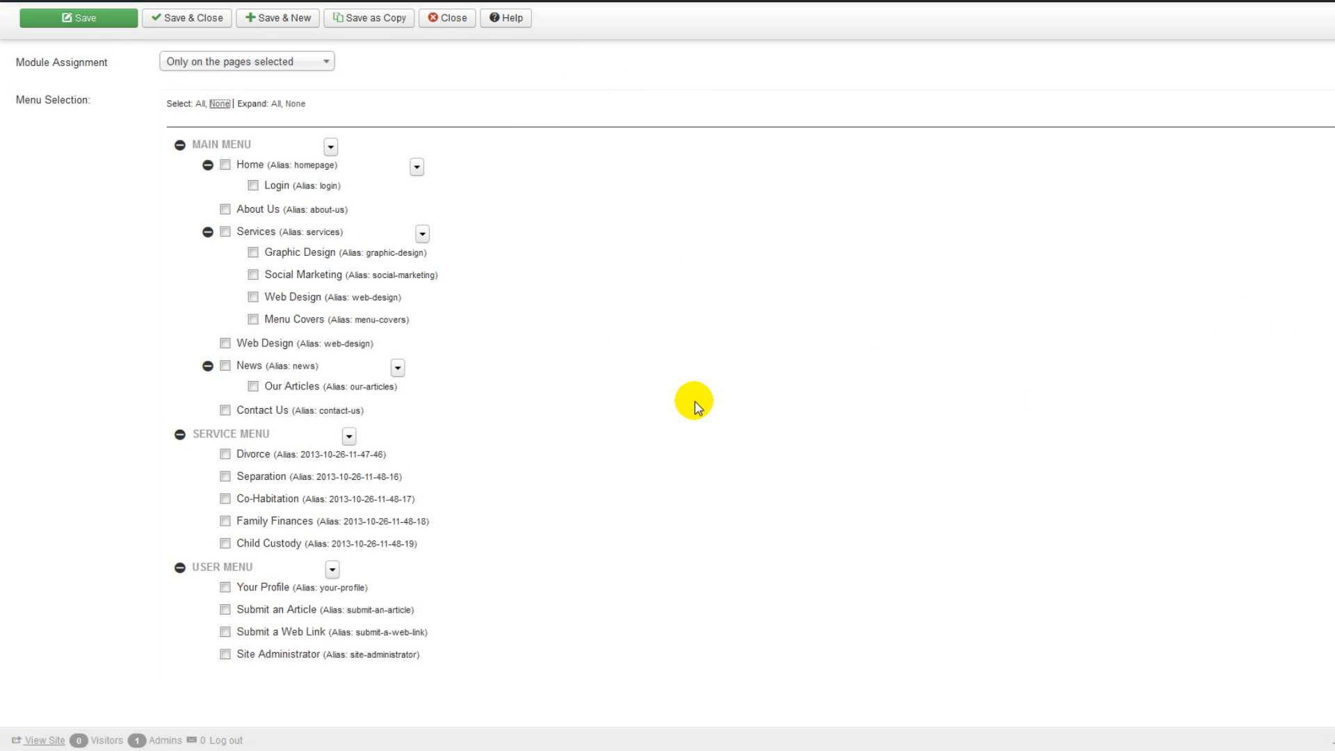
Set the module assignment to On all pages.
{"action": "left_click", "coordinate": [304, 65]}
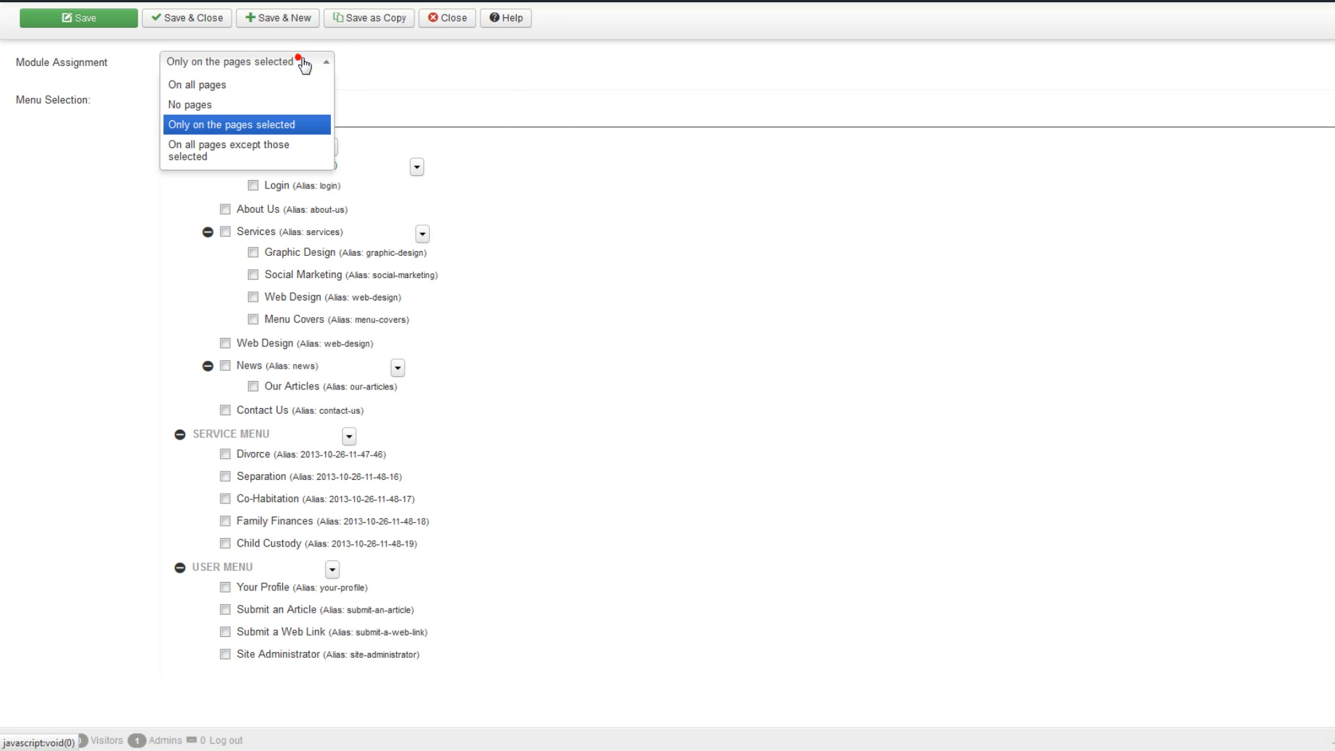
{"action": "left_click", "coordinate": [250, 84]}
{"action": "left_click", "coordinate": [1065, 463]}
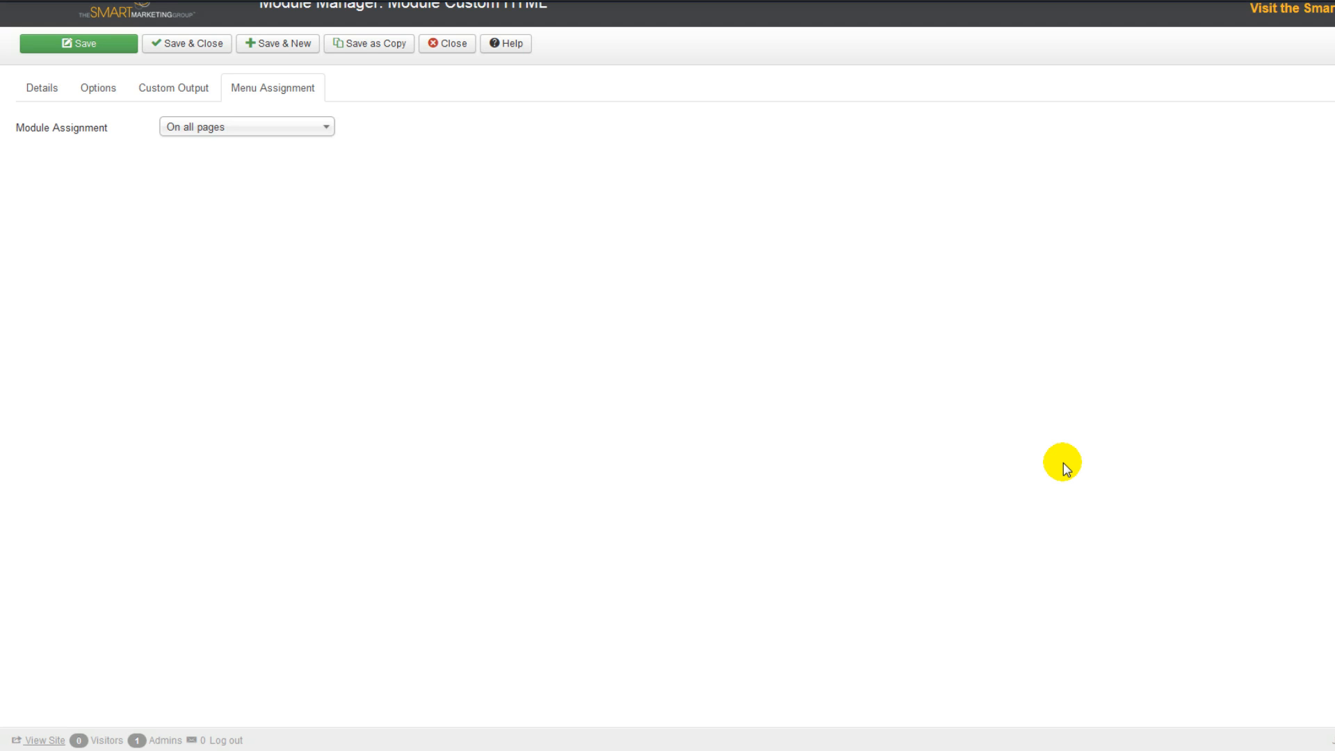
{"action": "scroll", "coordinate": [1012, 315], "scroll_direction": "up", "scroll_amount": 1}
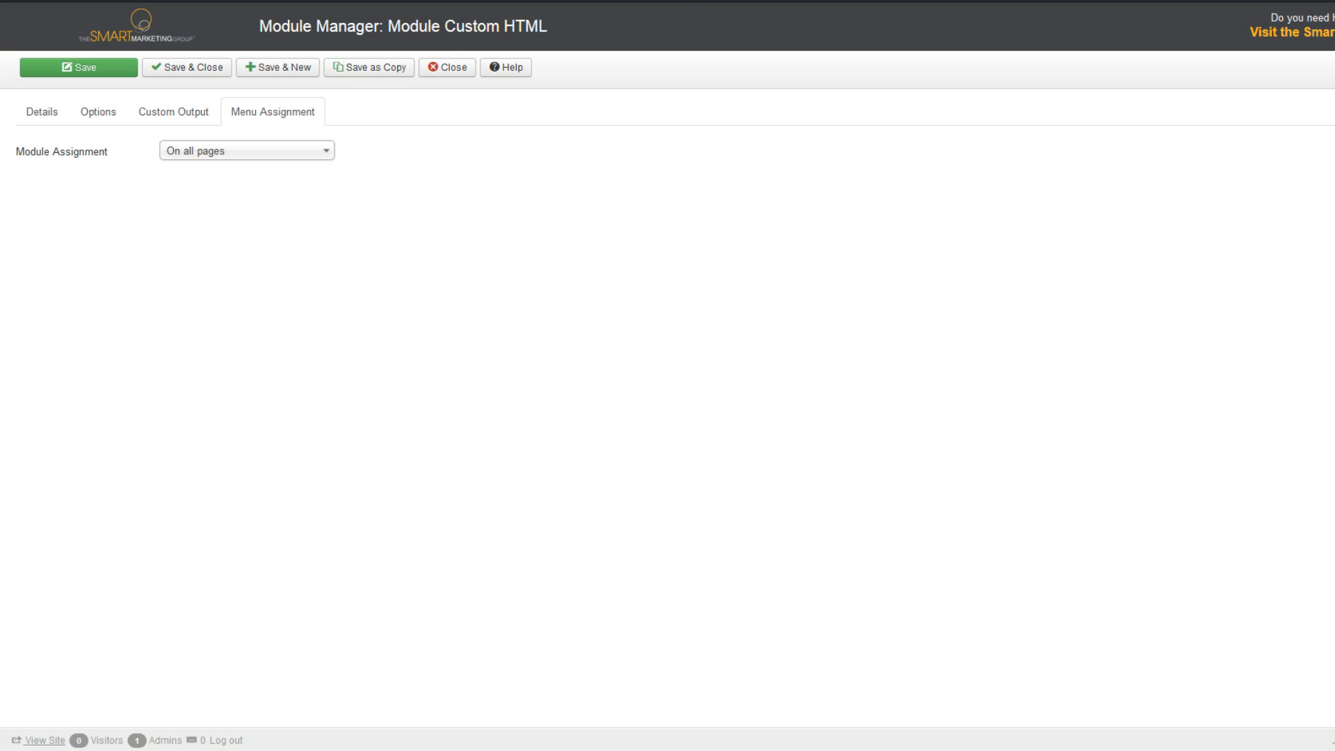
Open the live site's About Us page and examine its main content and the Quick Enquire and Latest News modules.
{"action": "left_click", "coordinate": [390, 10]}
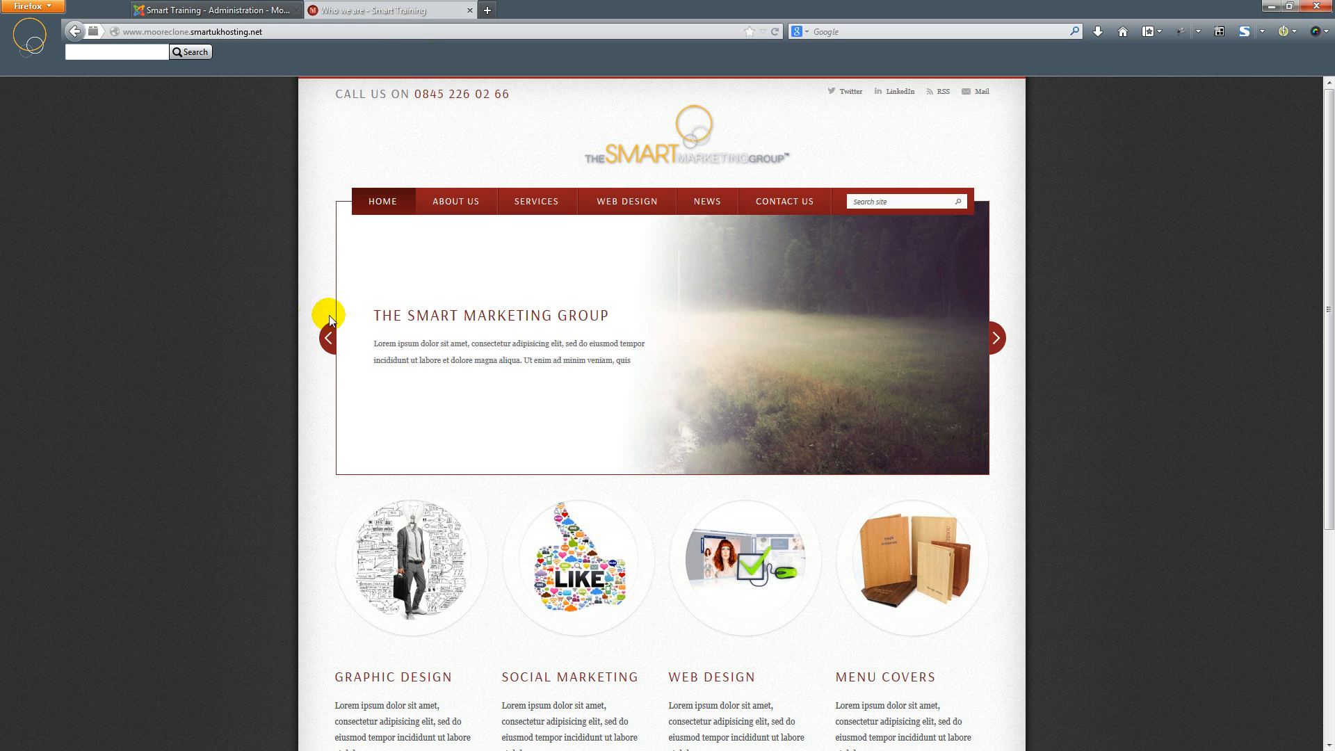
{"action": "left_click", "coordinate": [463, 203]}
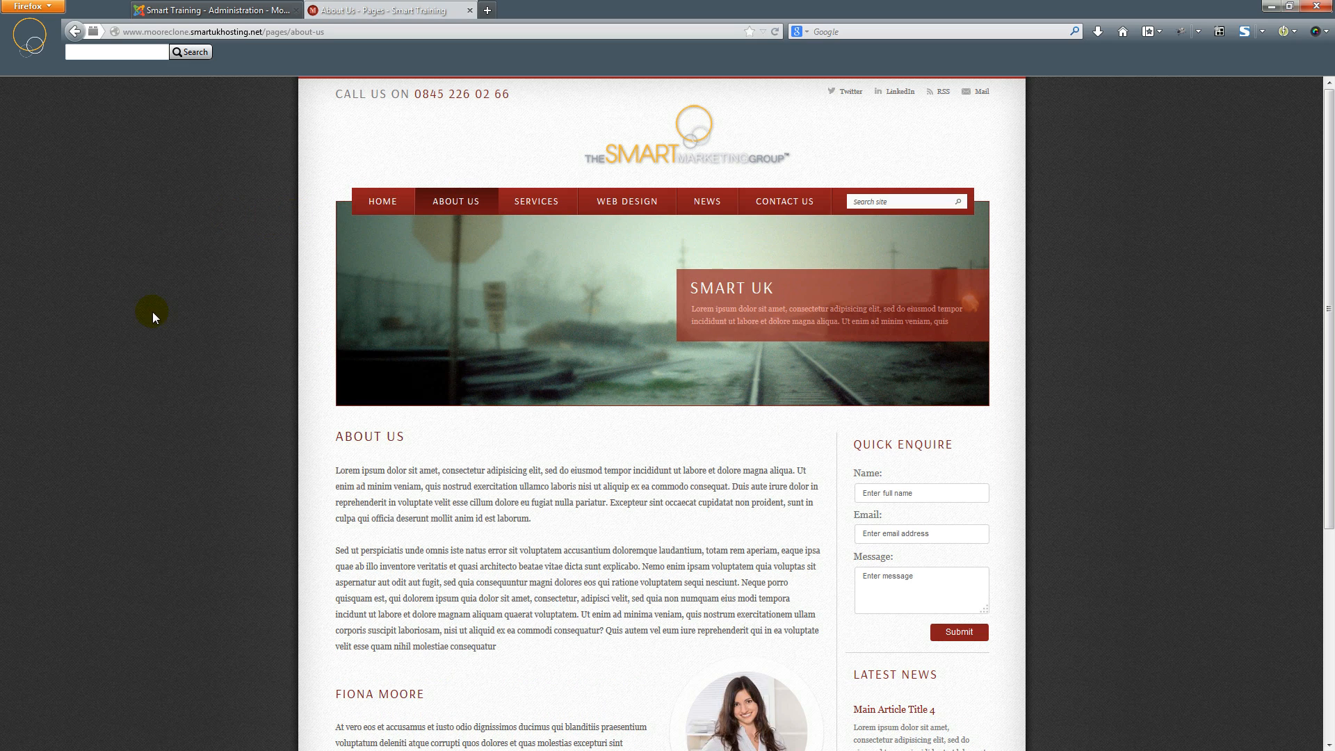
{"action": "scroll", "coordinate": [160, 315], "scroll_direction": "down", "scroll_amount": 3}
{"action": "scroll", "coordinate": [163, 316], "scroll_direction": "down", "scroll_amount": 1}
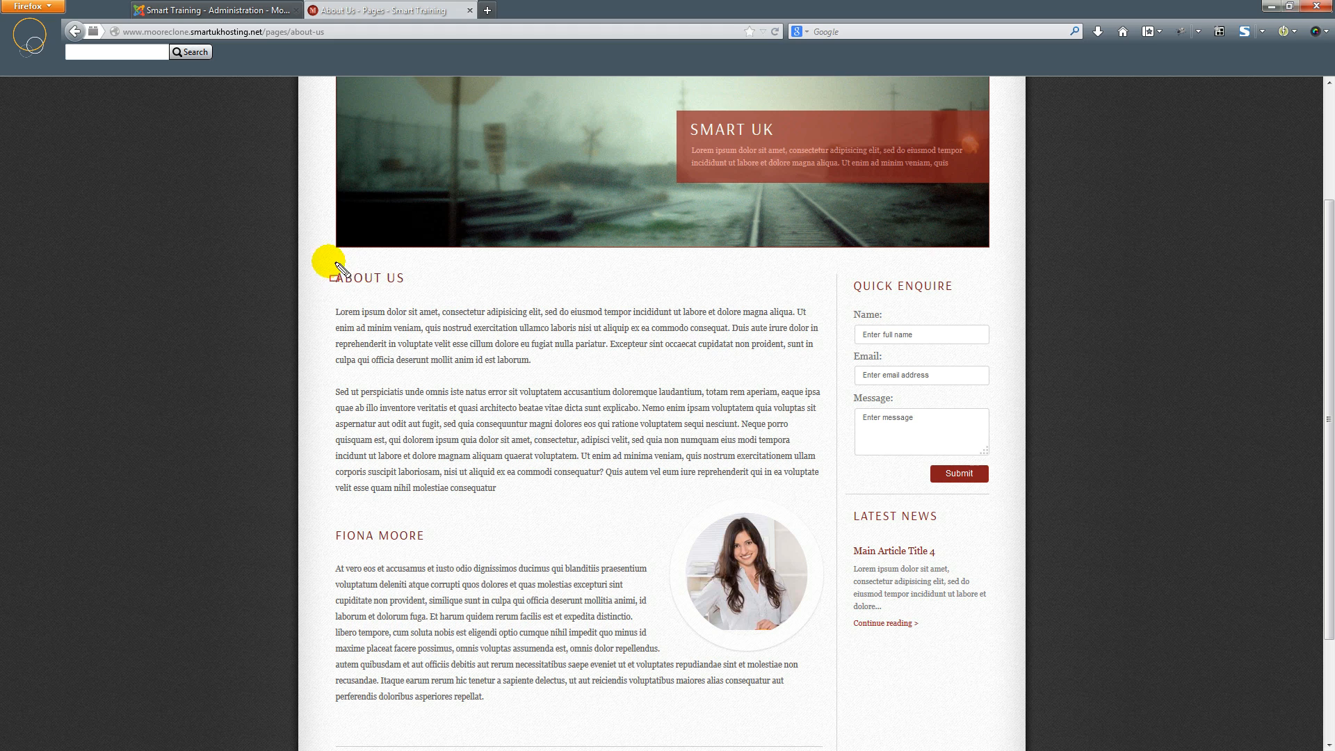
{"action": "mouse_move", "coordinate": [329, 261]}
{"action": "left_mouse_down"}
{"action": "mouse_move", "coordinate": [810, 735]}
{"action": "mouse_move", "coordinate": [835, 741]}
{"action": "mouse_move", "coordinate": [834, 729]}
{"action": "left_mouse_up"}
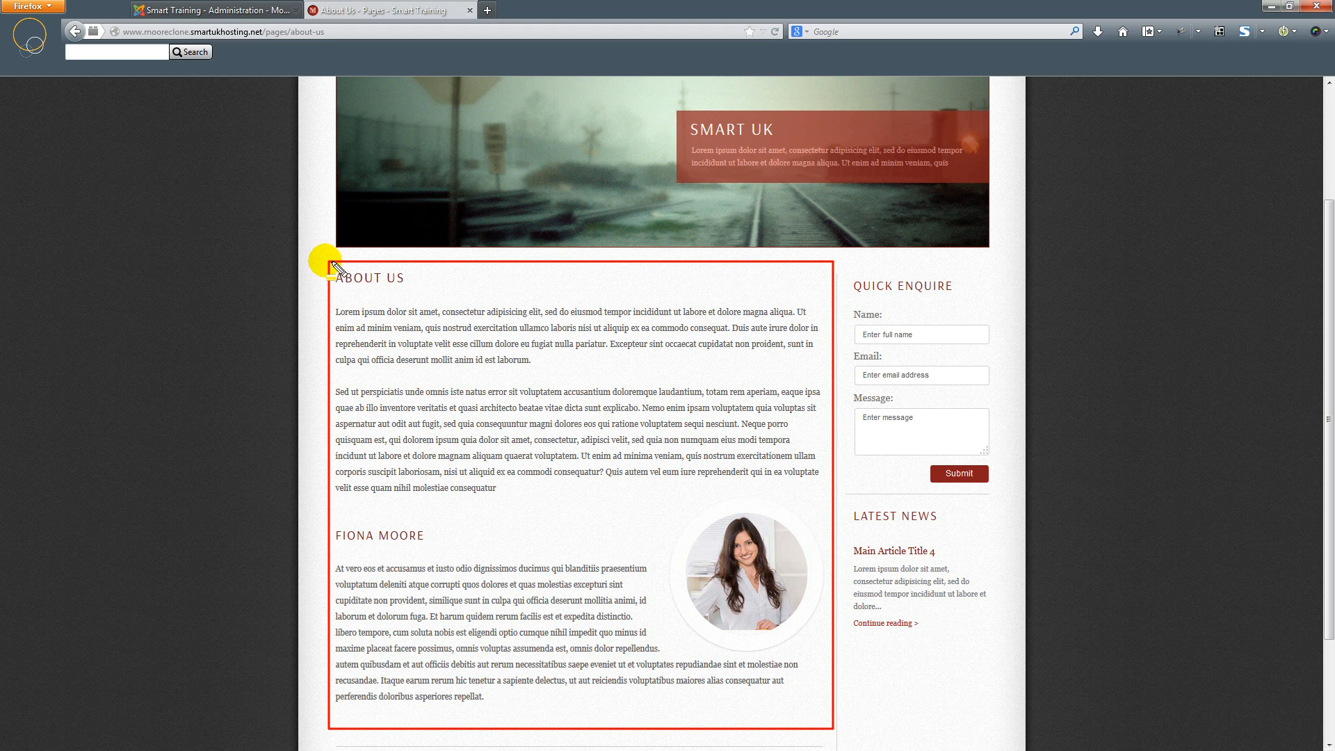
{"action": "left_click_drag", "start_coordinate": [337, 267], "coordinate": [834, 728]}
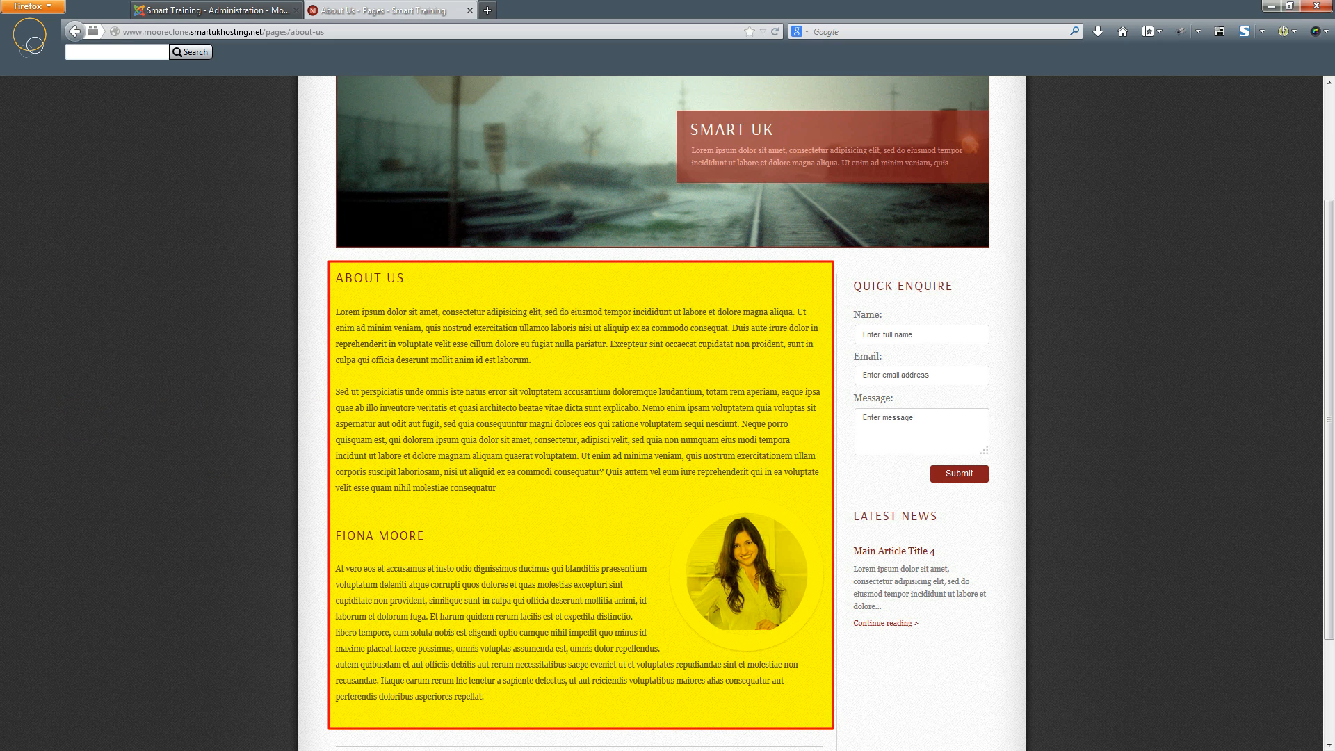
{"action": "left_click_drag", "start_coordinate": [839, 259], "coordinate": [1009, 491]}
{"action": "left_click_drag", "start_coordinate": [839, 497], "coordinate": [1010, 708]}
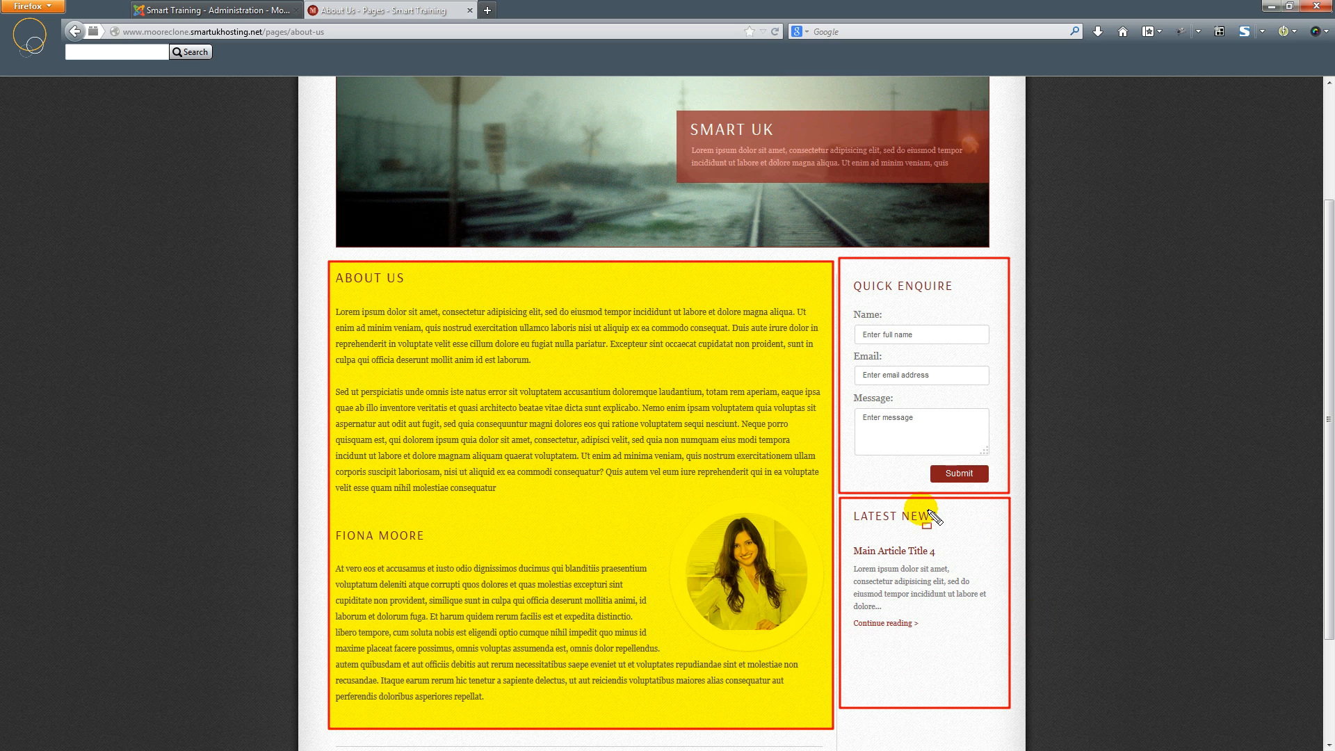
{"action": "key", "text": "Escape"}
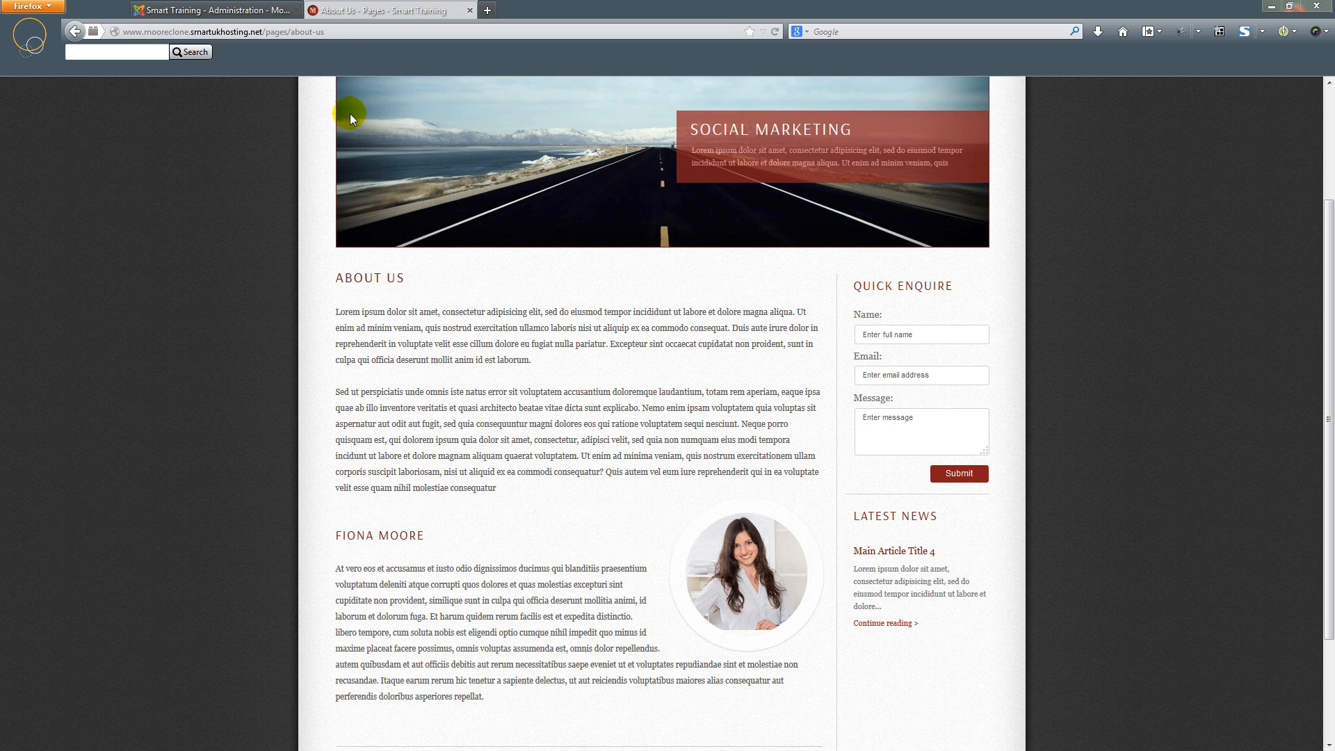
Display the About Us page's module positions by adding ?tp=1 to its address, and examine the position of the Latest News module.
{"action": "left_click", "coordinate": [364, 33]}
{"action": "left_click", "coordinate": [364, 33]}
{"action": "type", "text": "?tp=1"}
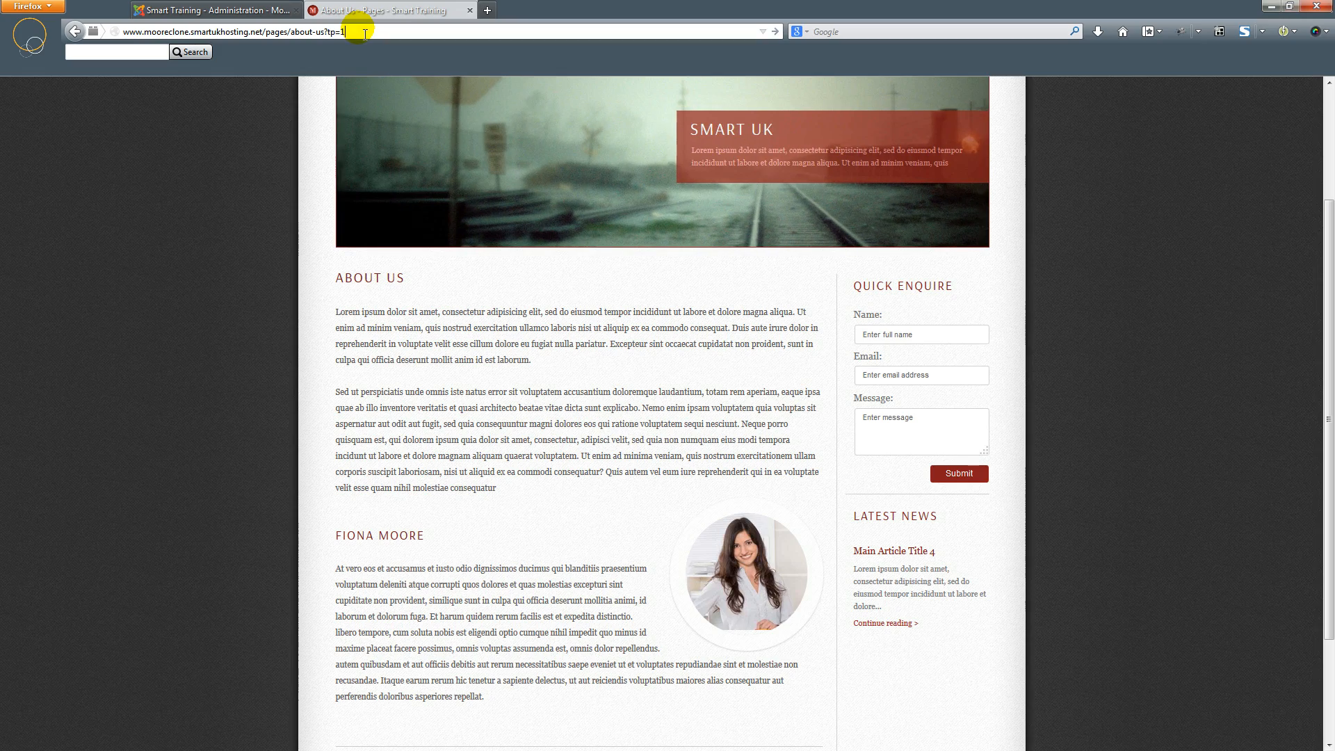
{"action": "key", "text": "Return"}
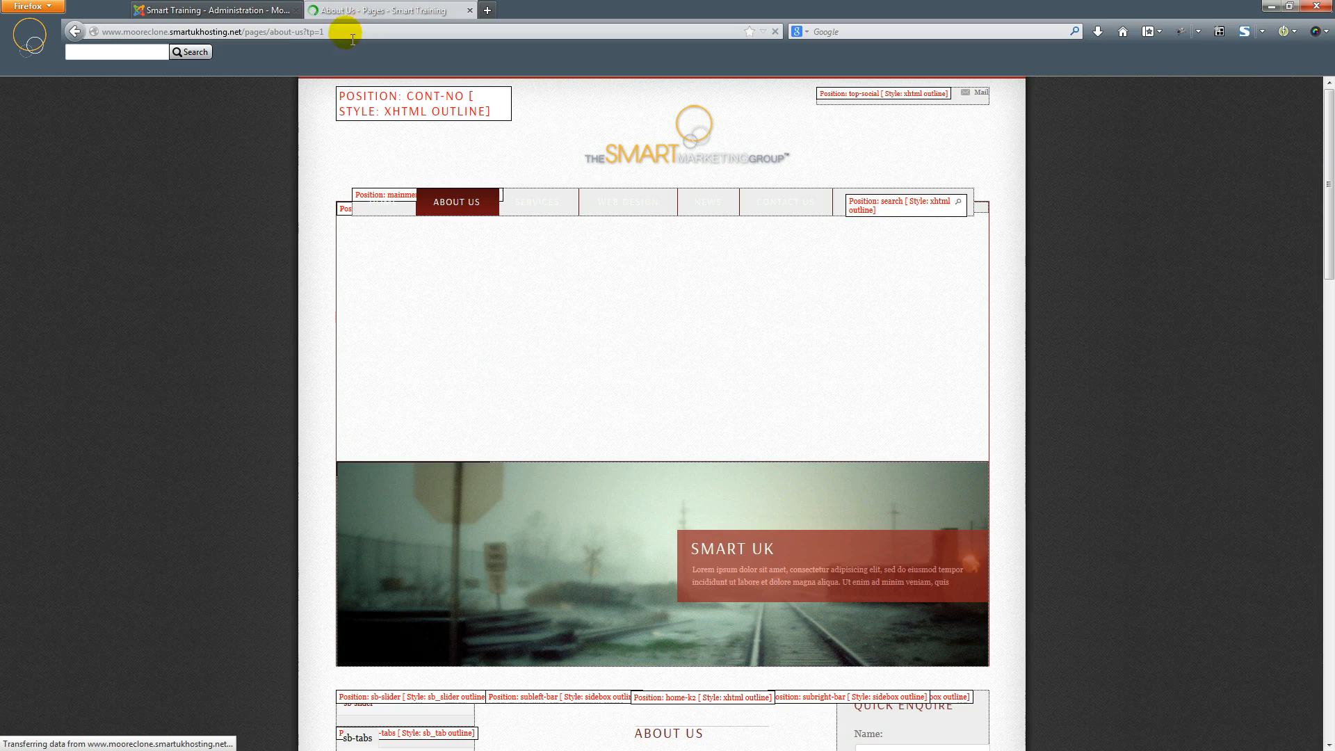
{"action": "left_click_drag", "start_coordinate": [1328, 188], "coordinate": [1328, 356]}
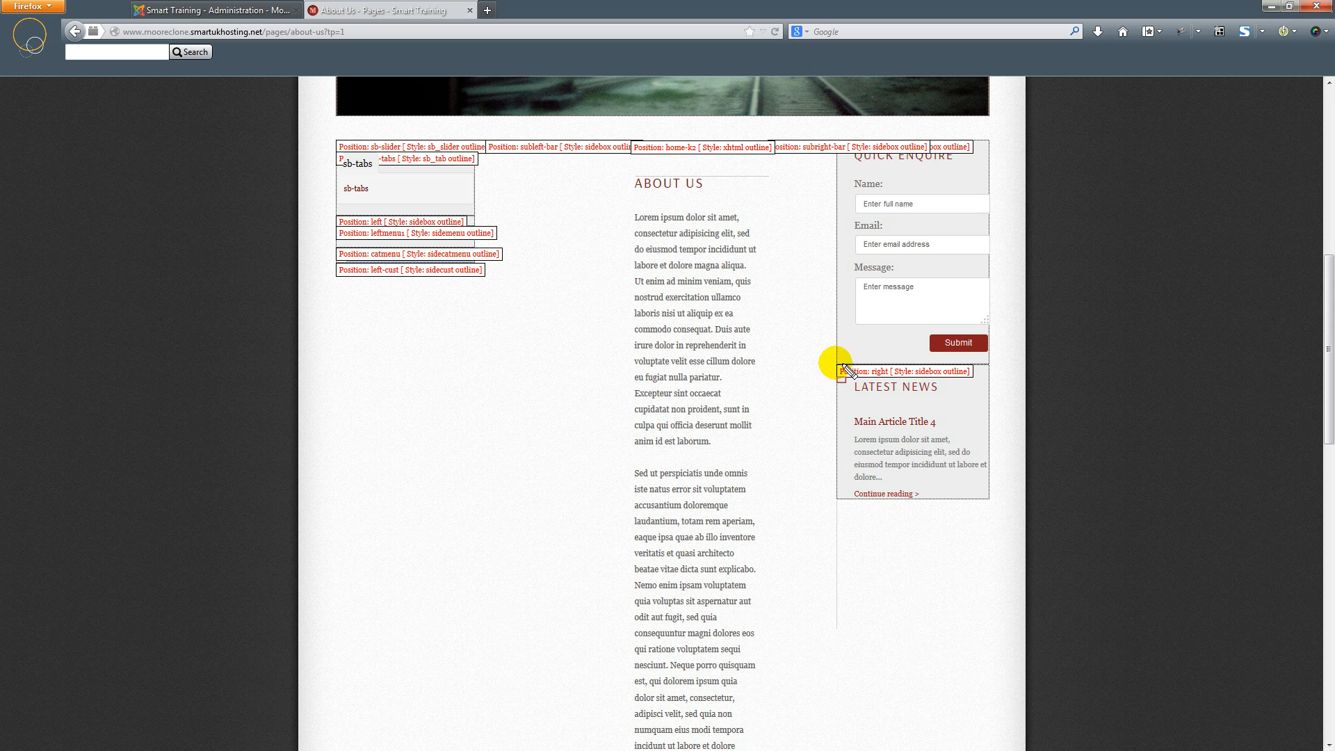
{"action": "left_click_drag", "start_coordinate": [844, 366], "coordinate": [1000, 503]}
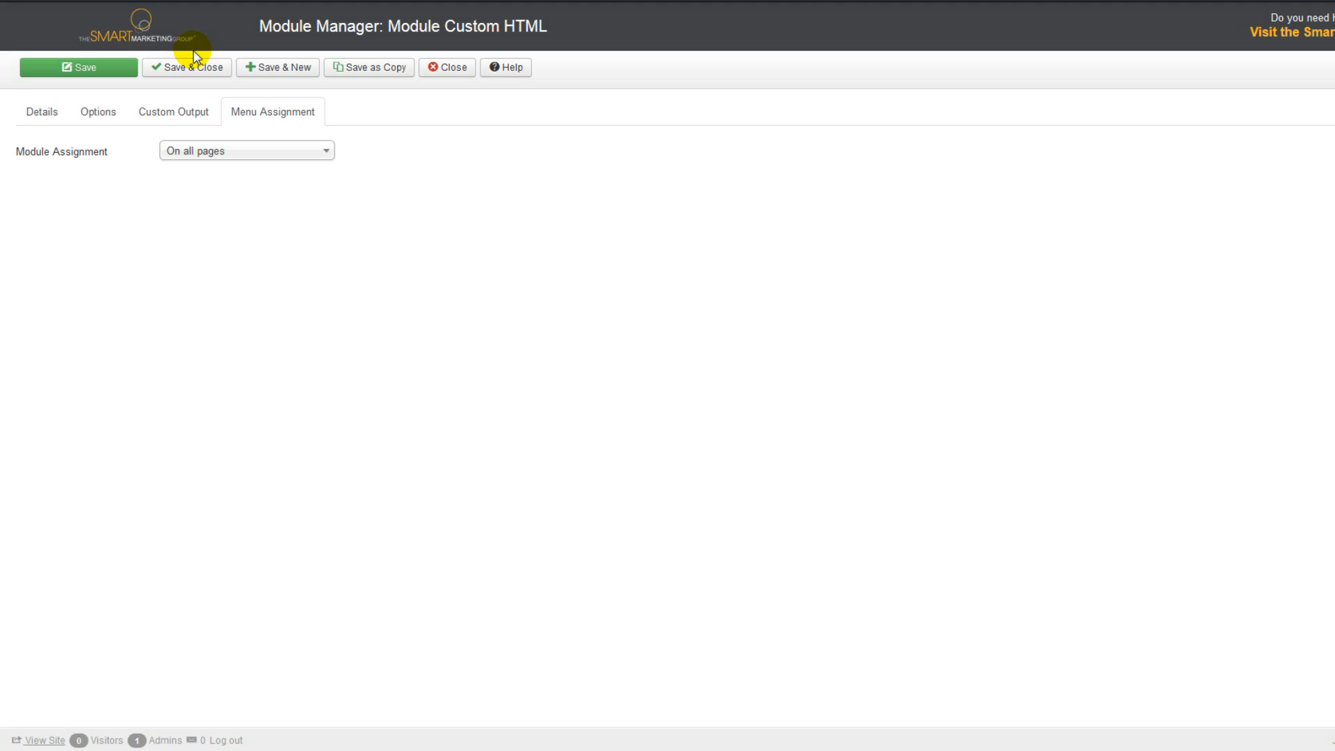
Return to the administration site, then save and close the Contact Number module.
{"action": "left_click", "coordinate": [188, 72]}
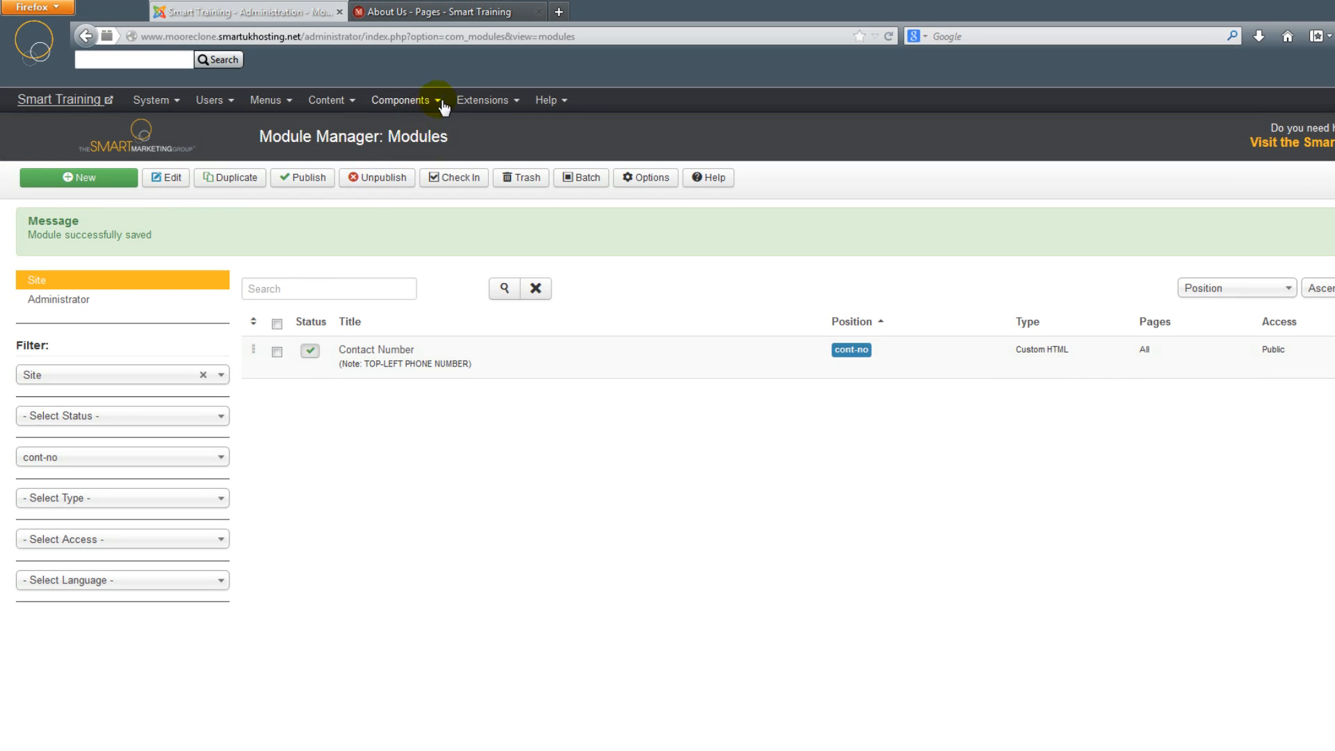
Open the Module Manager and filter the module list to the right position.
{"action": "left_click", "coordinate": [507, 104]}
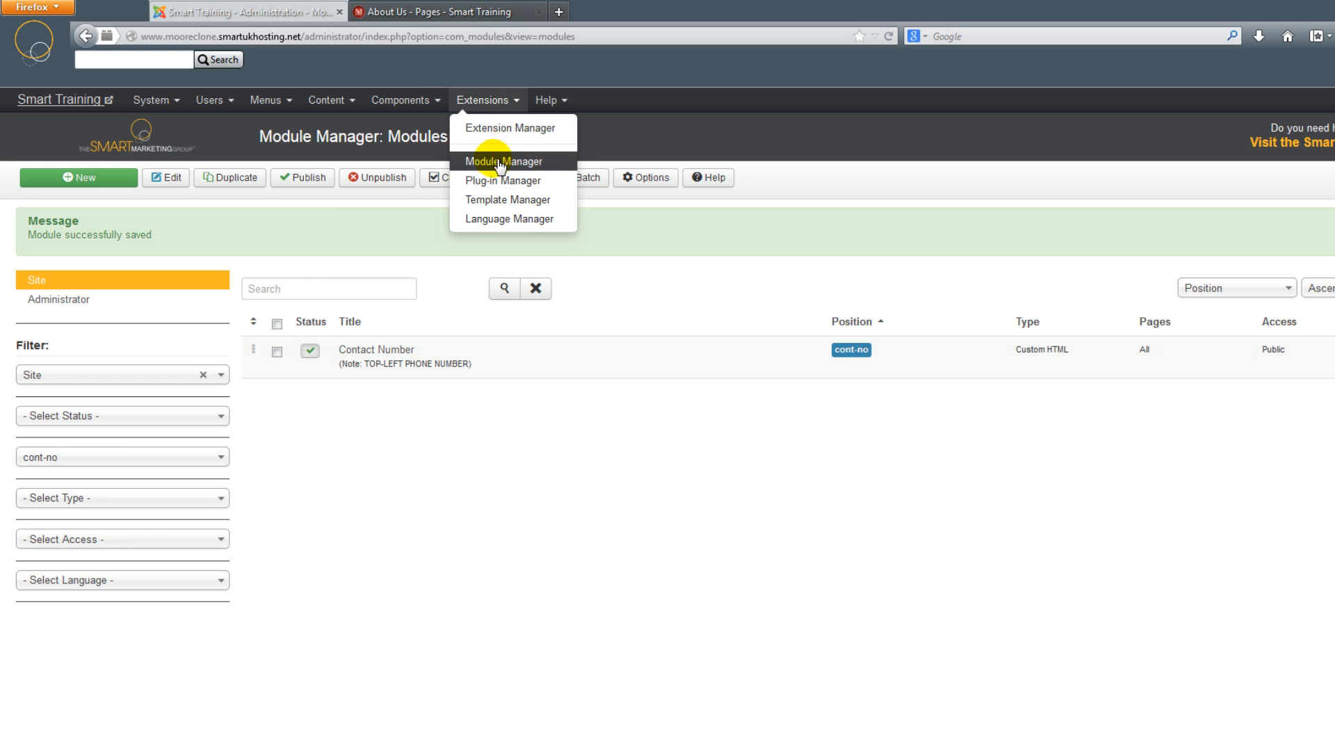
{"action": "left_click", "coordinate": [453, 543]}
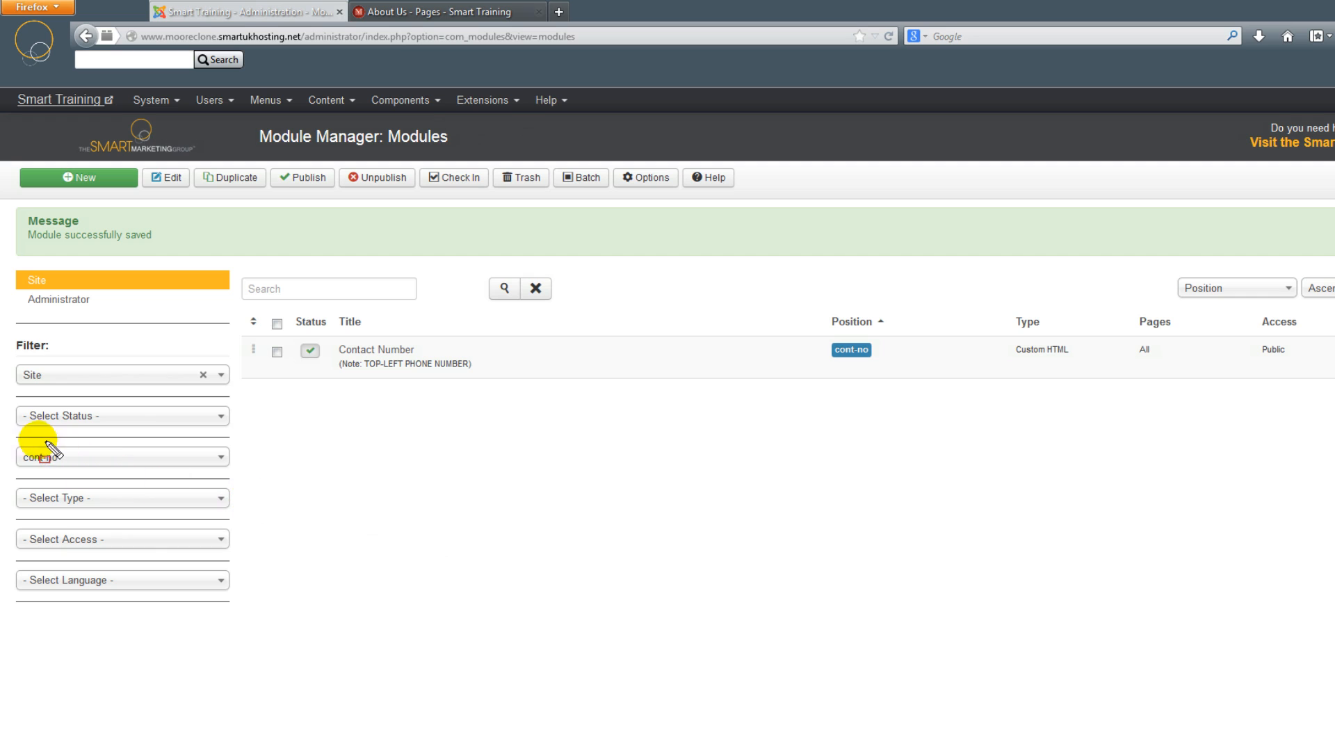
{"action": "left_click_drag", "start_coordinate": [2, 332], "coordinate": [237, 611]}
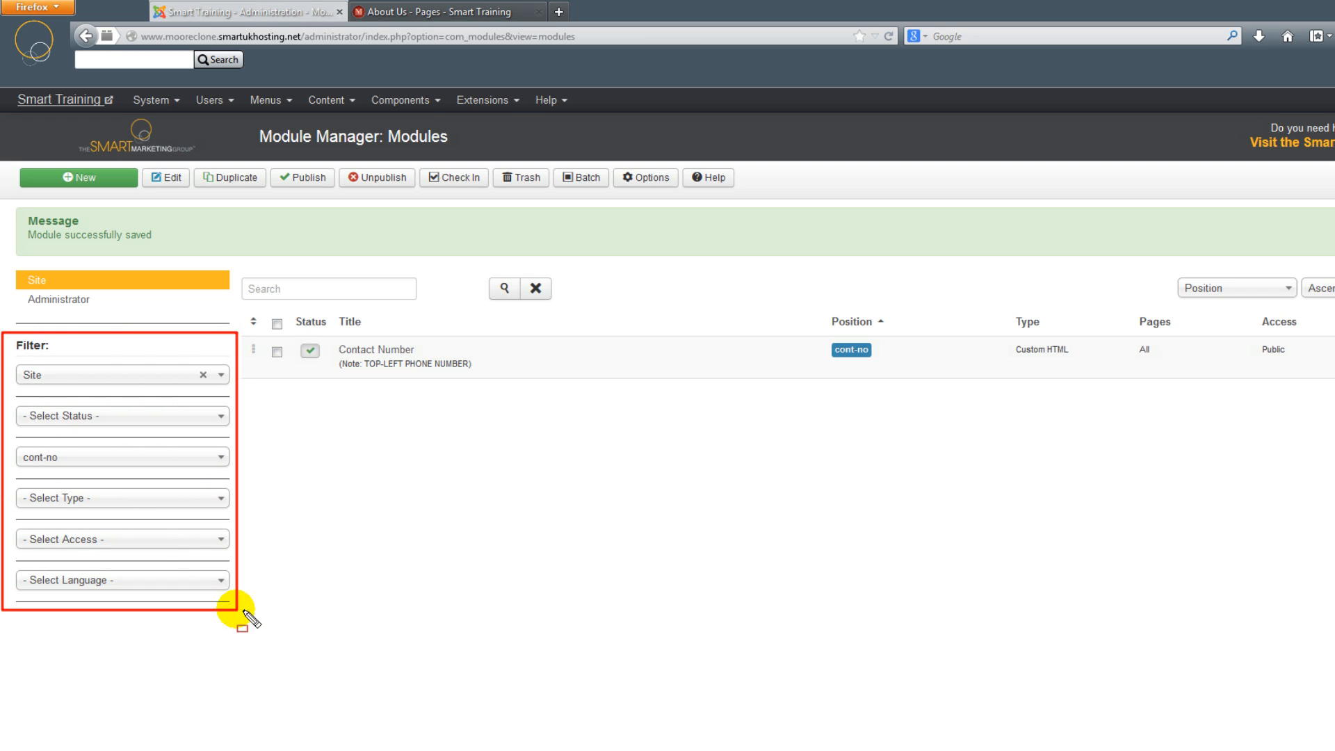
{"action": "left_click_drag", "start_coordinate": [14, 442], "coordinate": [239, 492]}
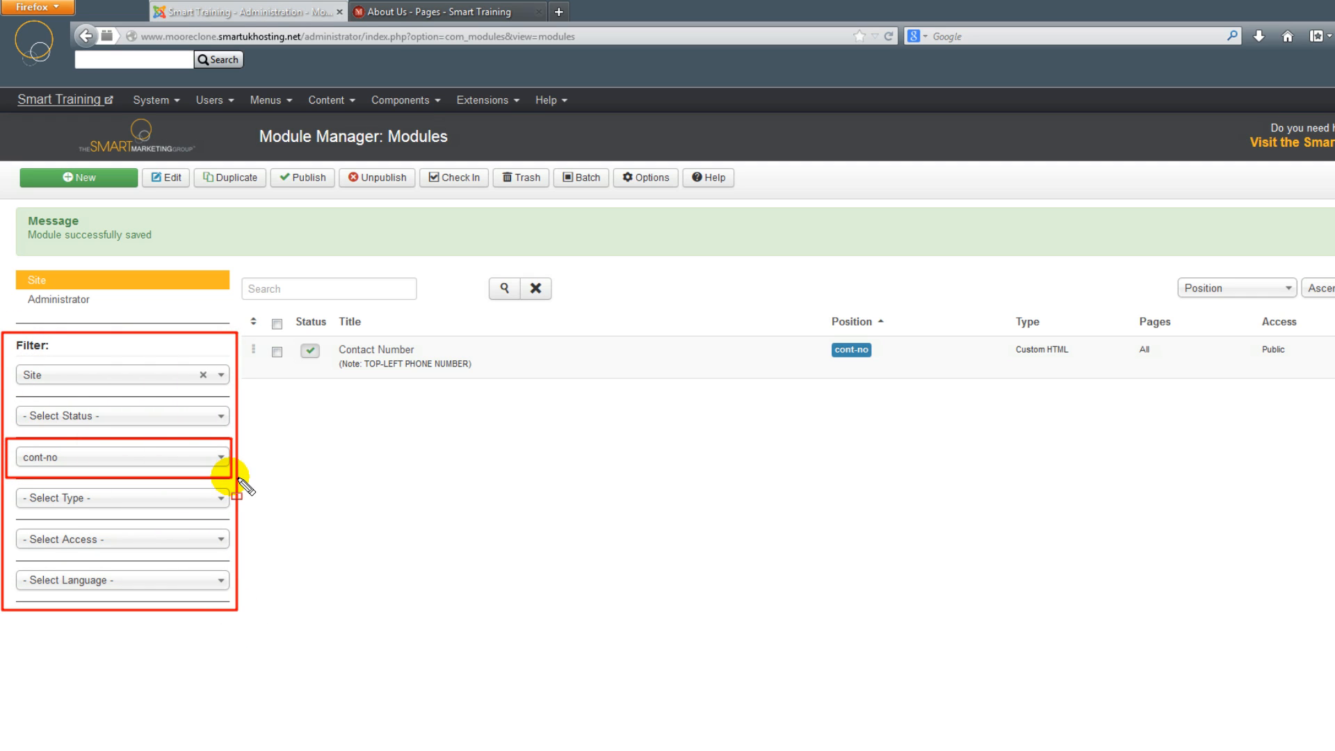
{"action": "key", "text": "Escape"}
{"action": "left_click", "coordinate": [221, 459]}
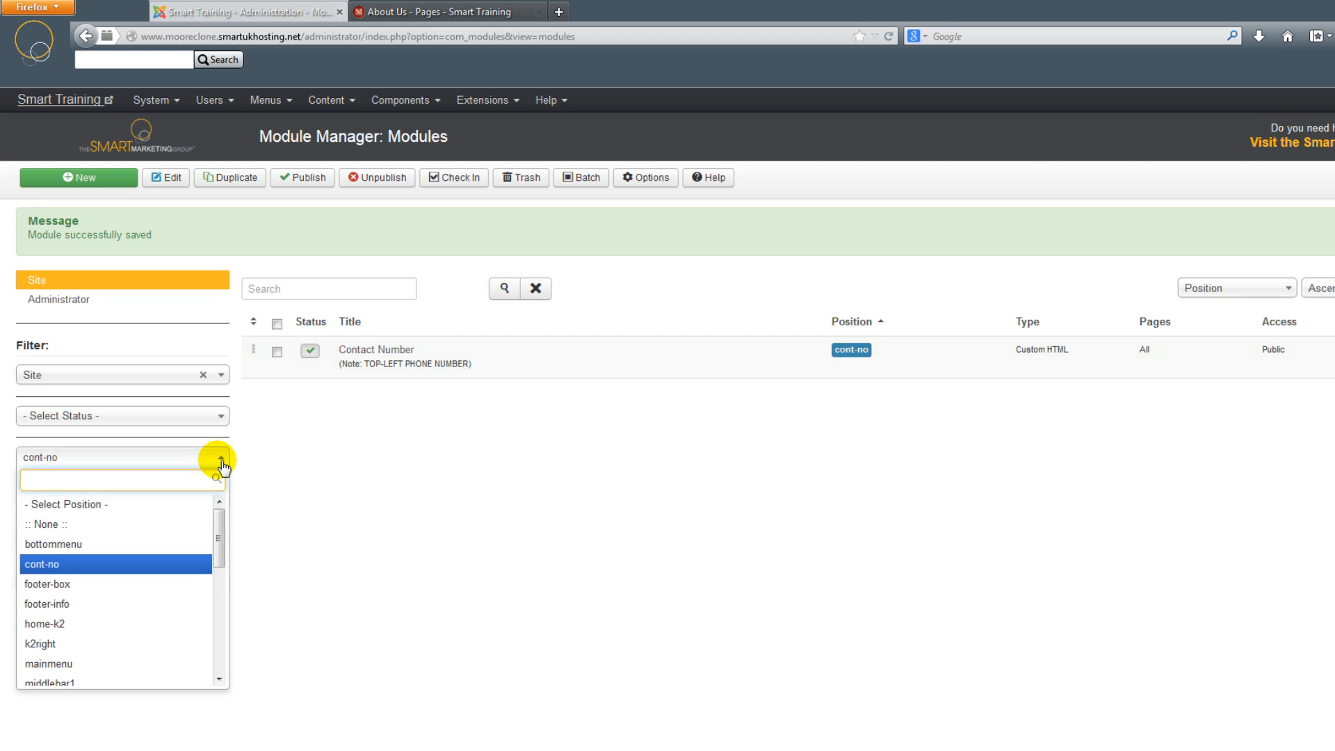
{"action": "left_click_drag", "start_coordinate": [224, 532], "coordinate": [235, 630]}
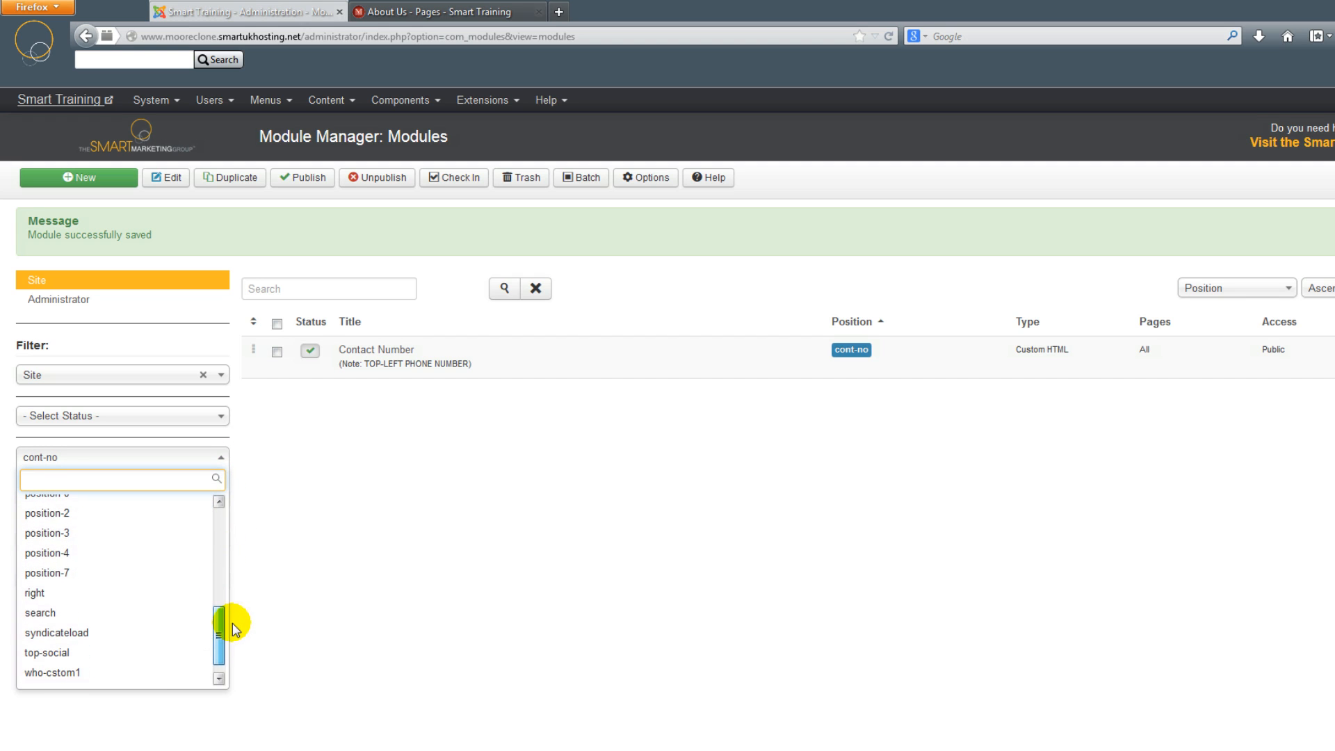
{"action": "left_click", "coordinate": [78, 593]}
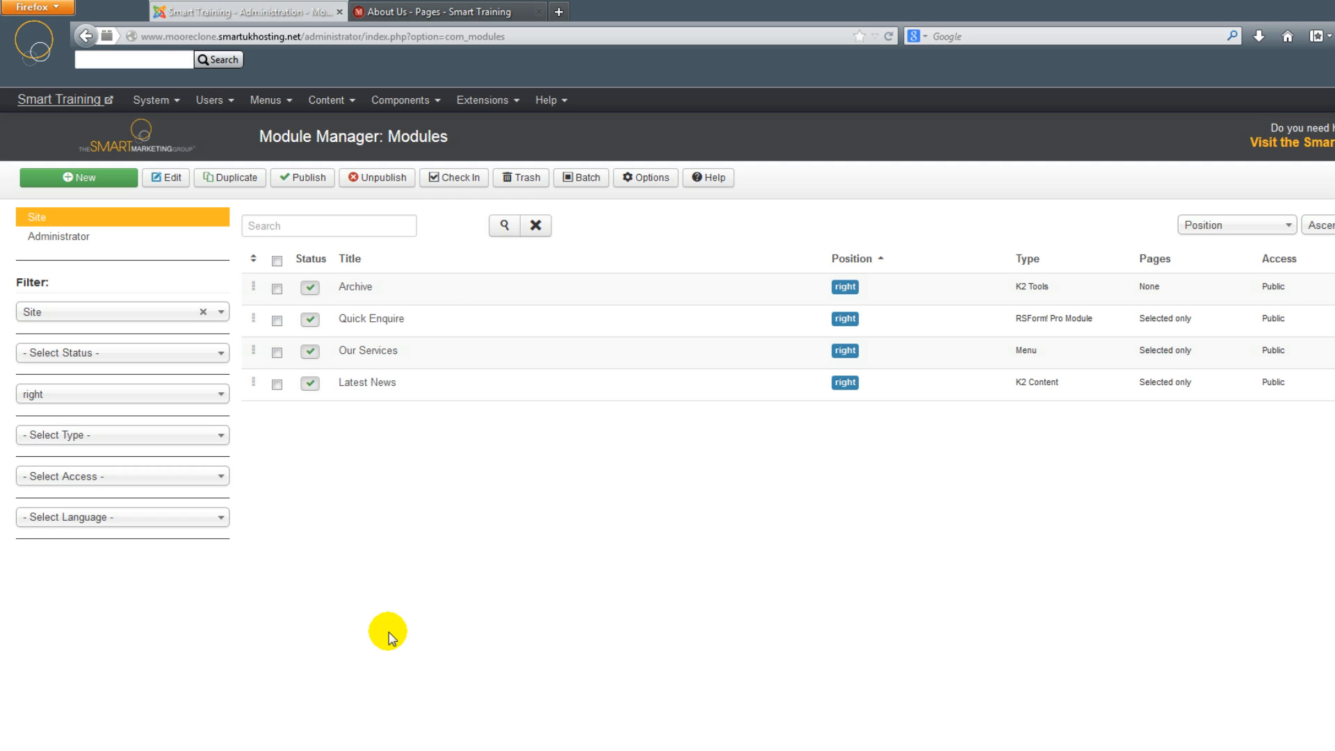
Examine the types of the modules in the right position, especially that of the Latest News module.
{"action": "mouse_move", "coordinate": [429, 299]}
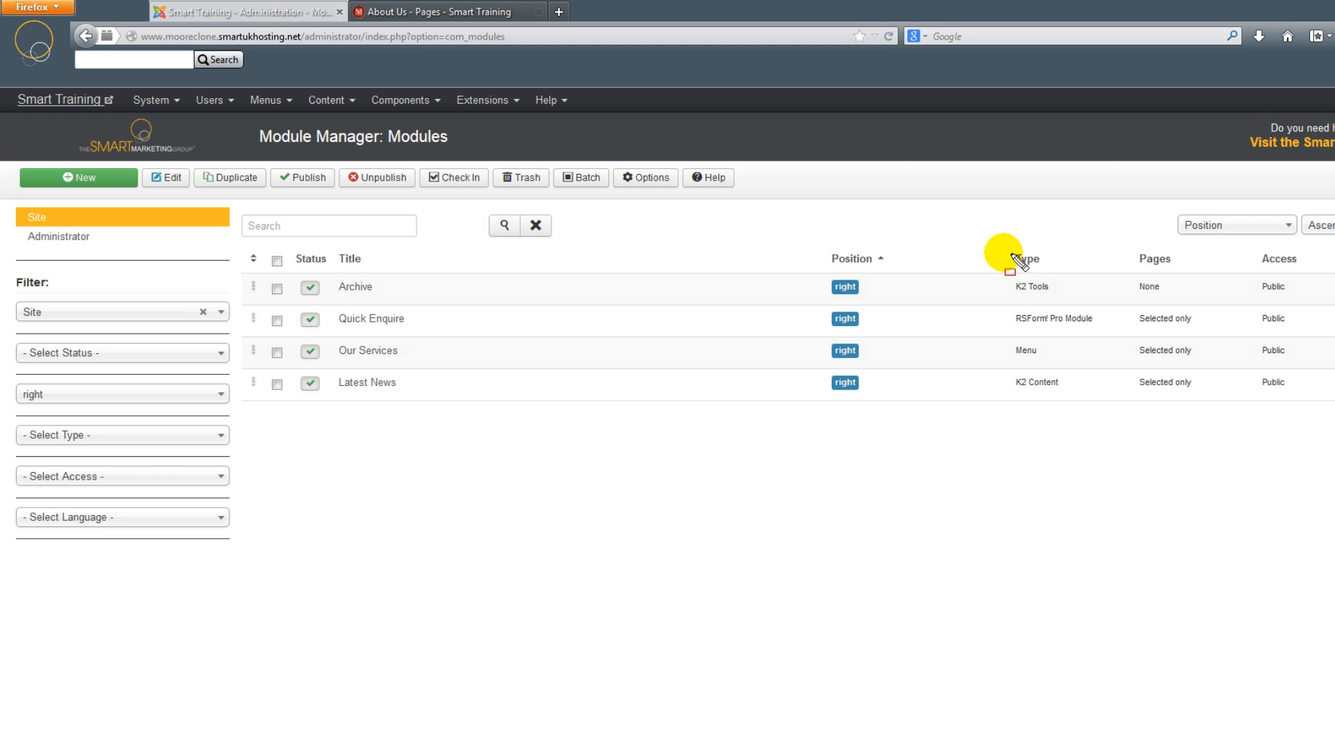
{"action": "left_click_drag", "start_coordinate": [999, 242], "coordinate": [1106, 403]}
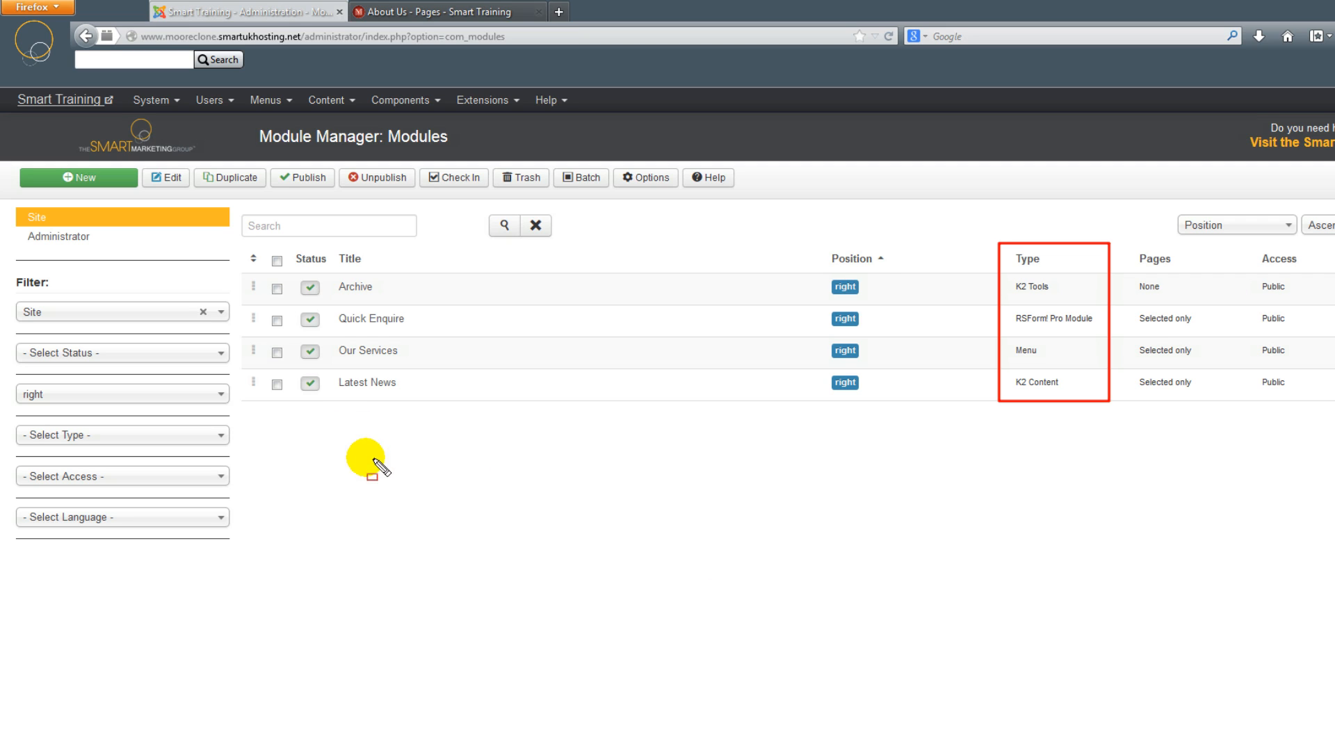
{"action": "key", "text": "ctrl+z"}
{"action": "mouse_move", "coordinate": [248, 371]}
{"action": "left_mouse_down"}
{"action": "mouse_move", "coordinate": [923, 403]}
{"action": "mouse_move", "coordinate": [1334, 402]}
{"action": "left_mouse_up"}
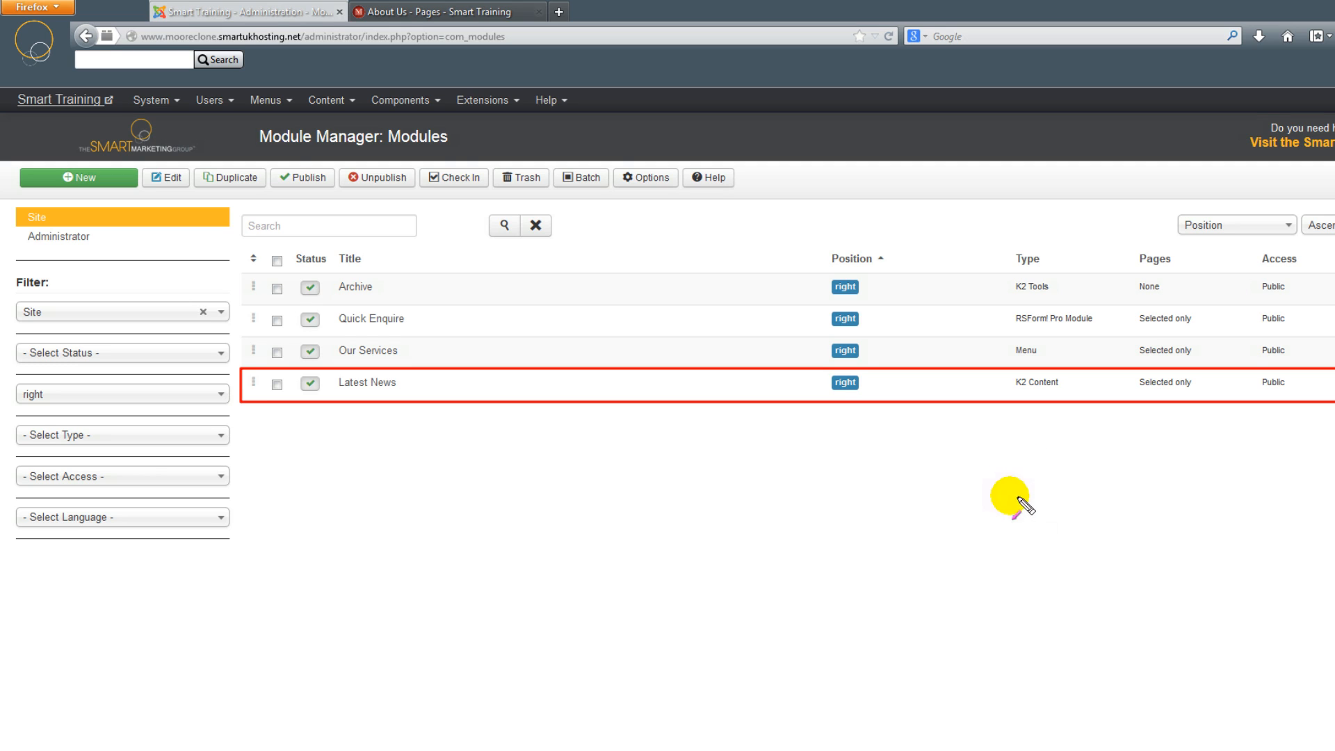
{"action": "left_click_drag", "start_coordinate": [1011, 496], "coordinate": [1027, 395]}
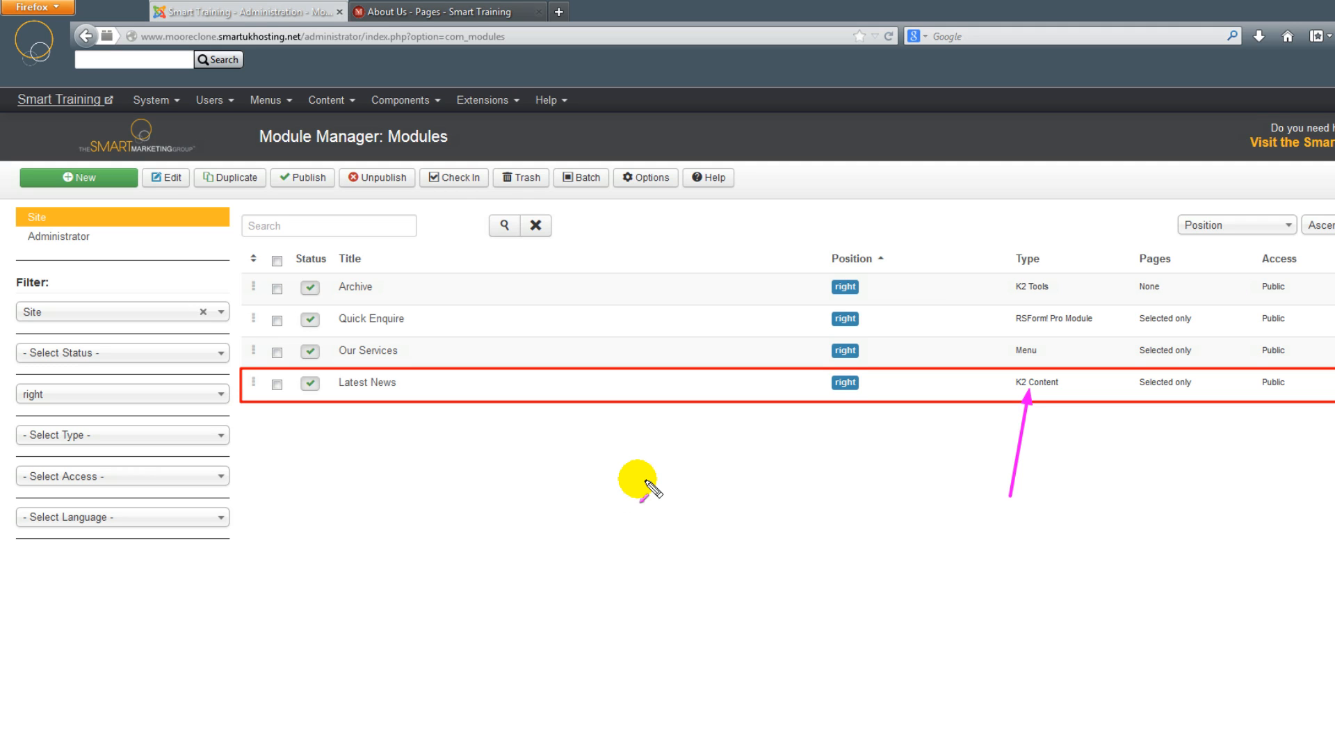
{"action": "key", "text": "Escape"}
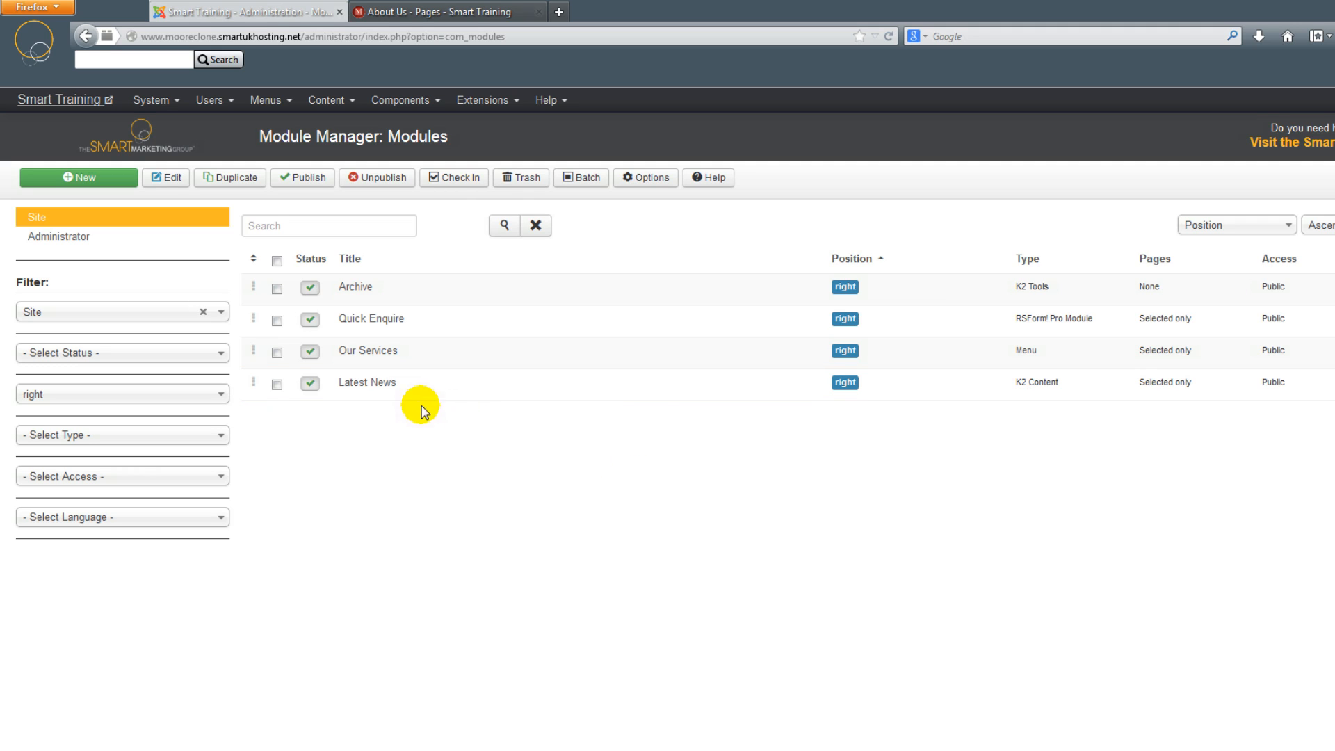
Open the Latest News module and review its details, category selection and item count options.
{"action": "left_click", "coordinate": [373, 390]}
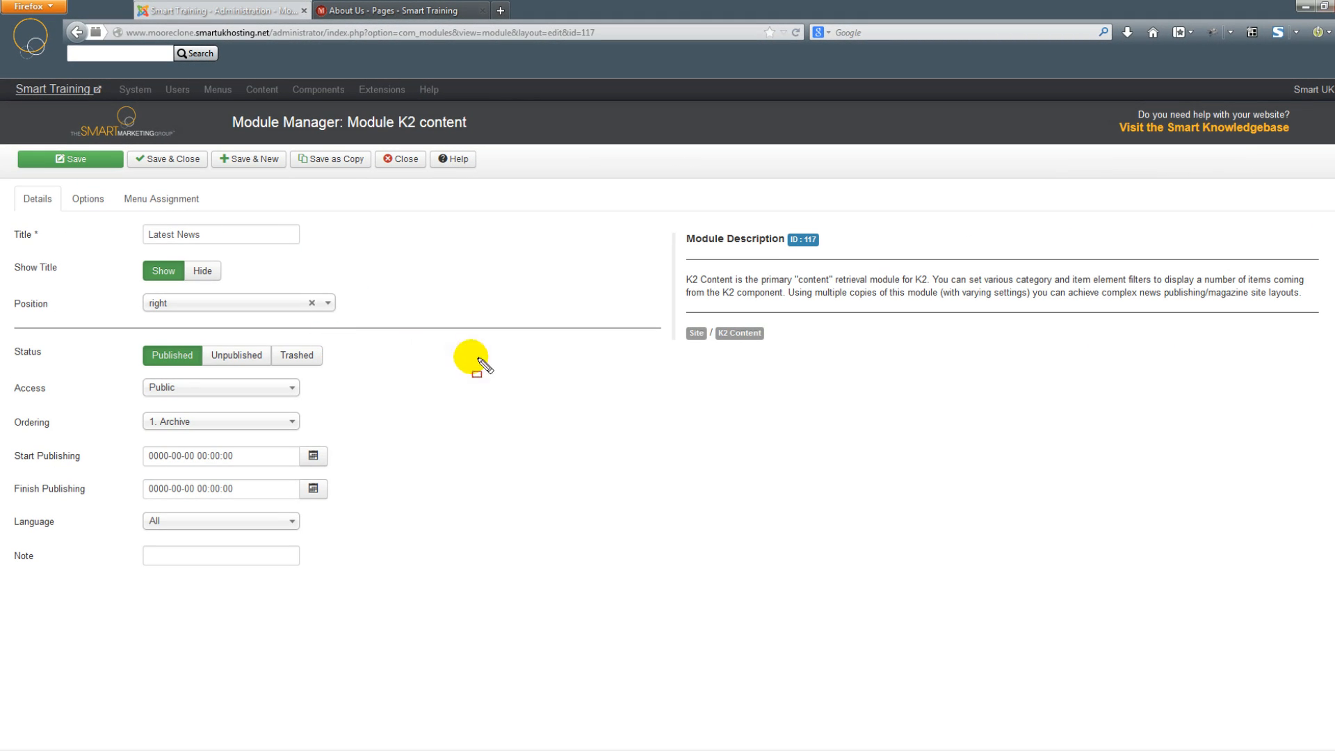
{"action": "left_click_drag", "start_coordinate": [12, 182], "coordinate": [216, 211]}
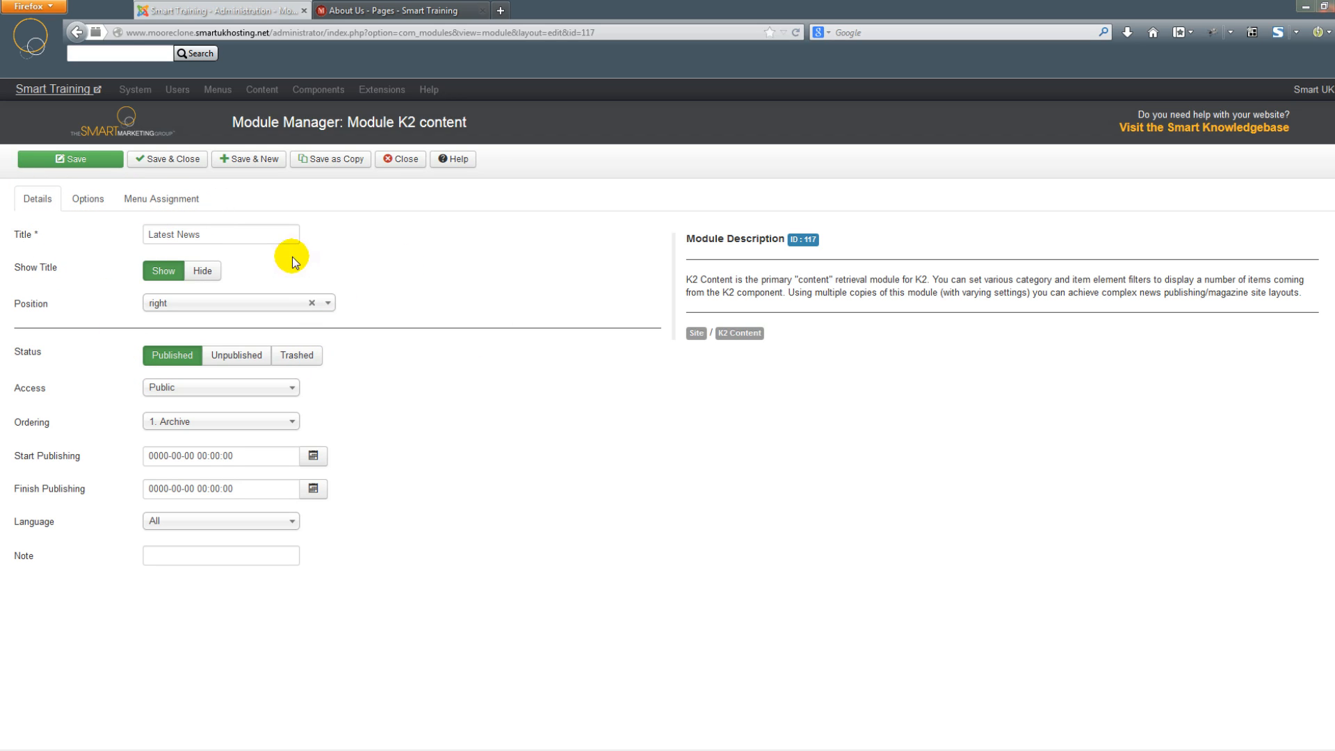
{"action": "left_click", "coordinate": [93, 201]}
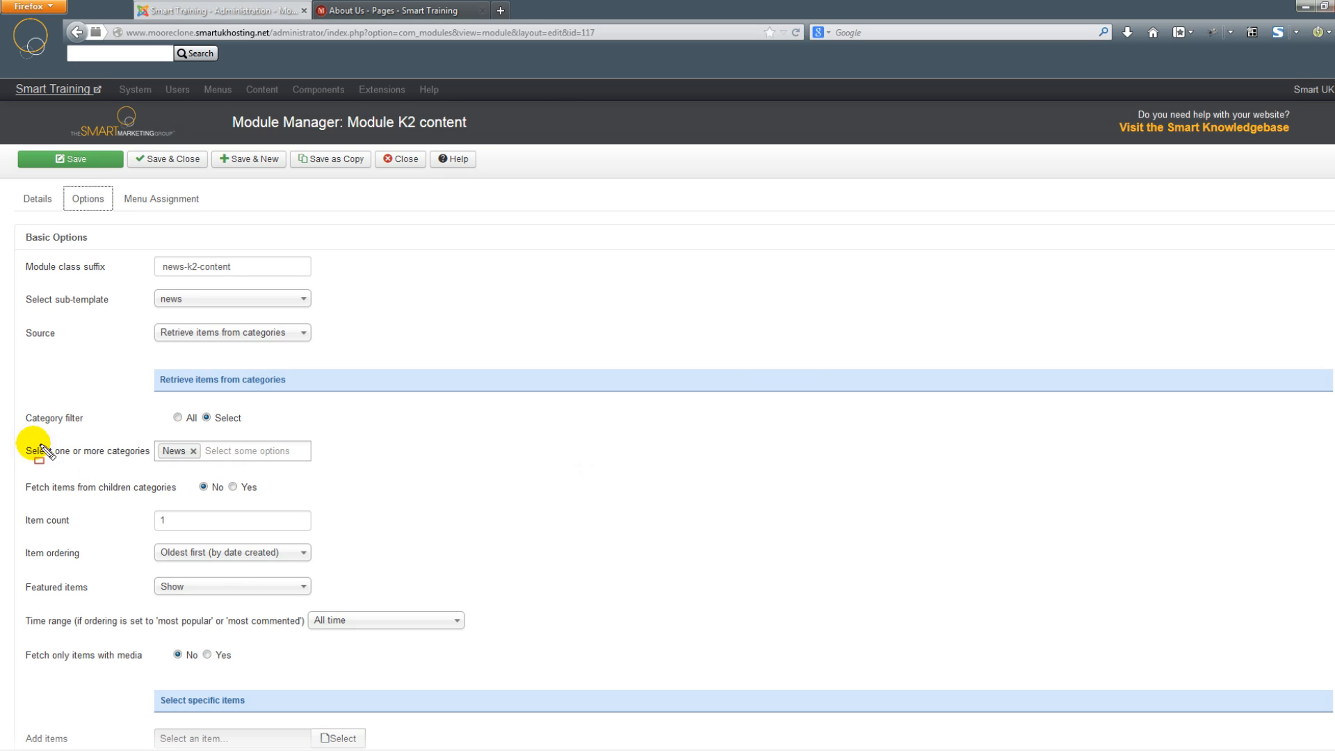
{"action": "left_click_drag", "start_coordinate": [16, 438], "coordinate": [323, 469]}
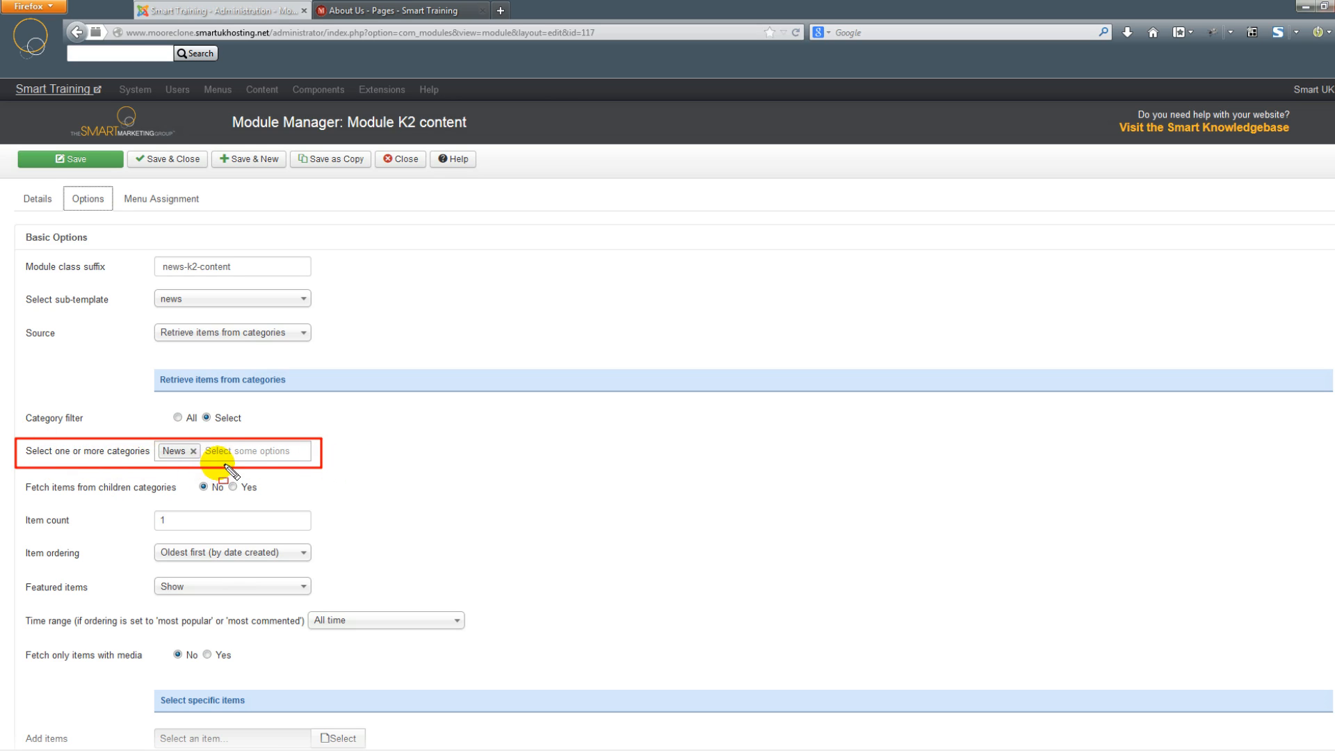
{"action": "key", "text": "Escape"}
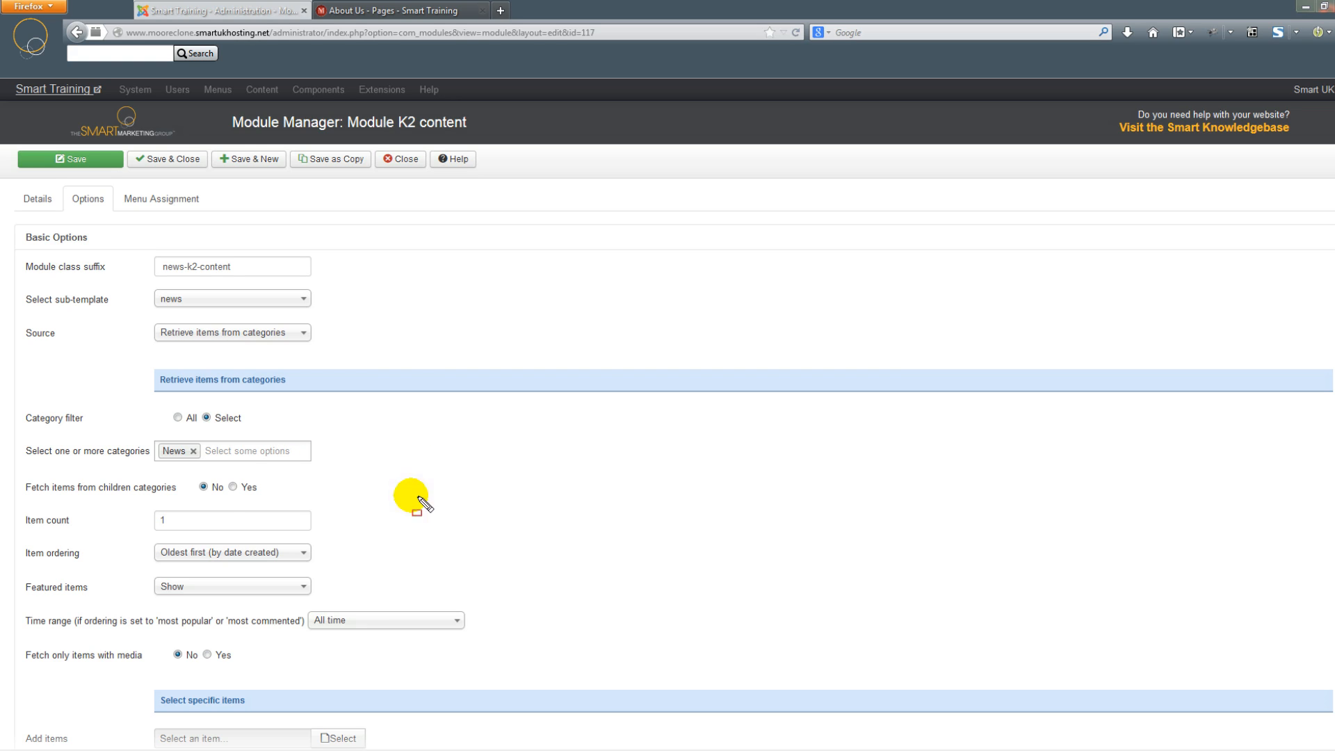
{"action": "mouse_move", "coordinate": [15, 509]}
{"action": "left_mouse_down"}
{"action": "mouse_move", "coordinate": [78, 527]}
{"action": "mouse_move", "coordinate": [323, 536]}
{"action": "left_mouse_up"}
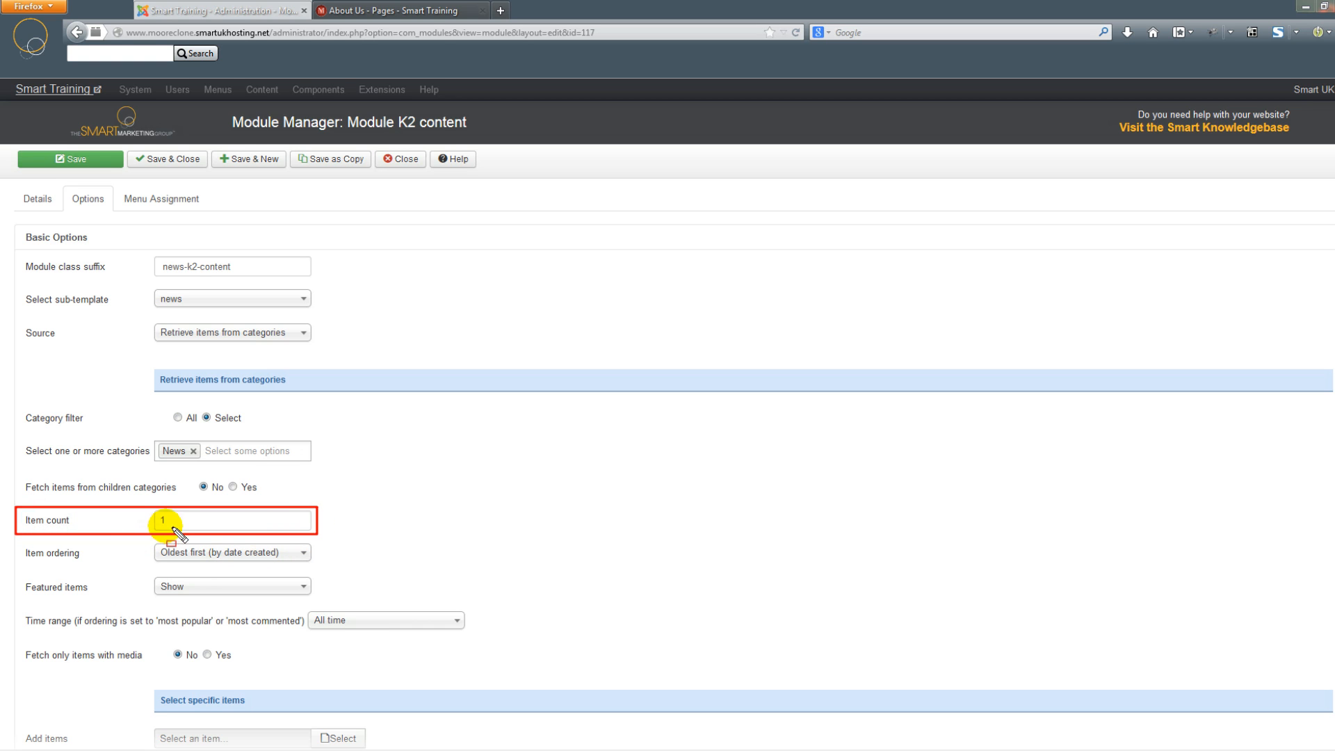
{"action": "key", "text": "Escape"}
Reload the live About Us page without ?tp=1 in its address and examine the Latest News module.
{"action": "left_click", "coordinate": [388, 11]}
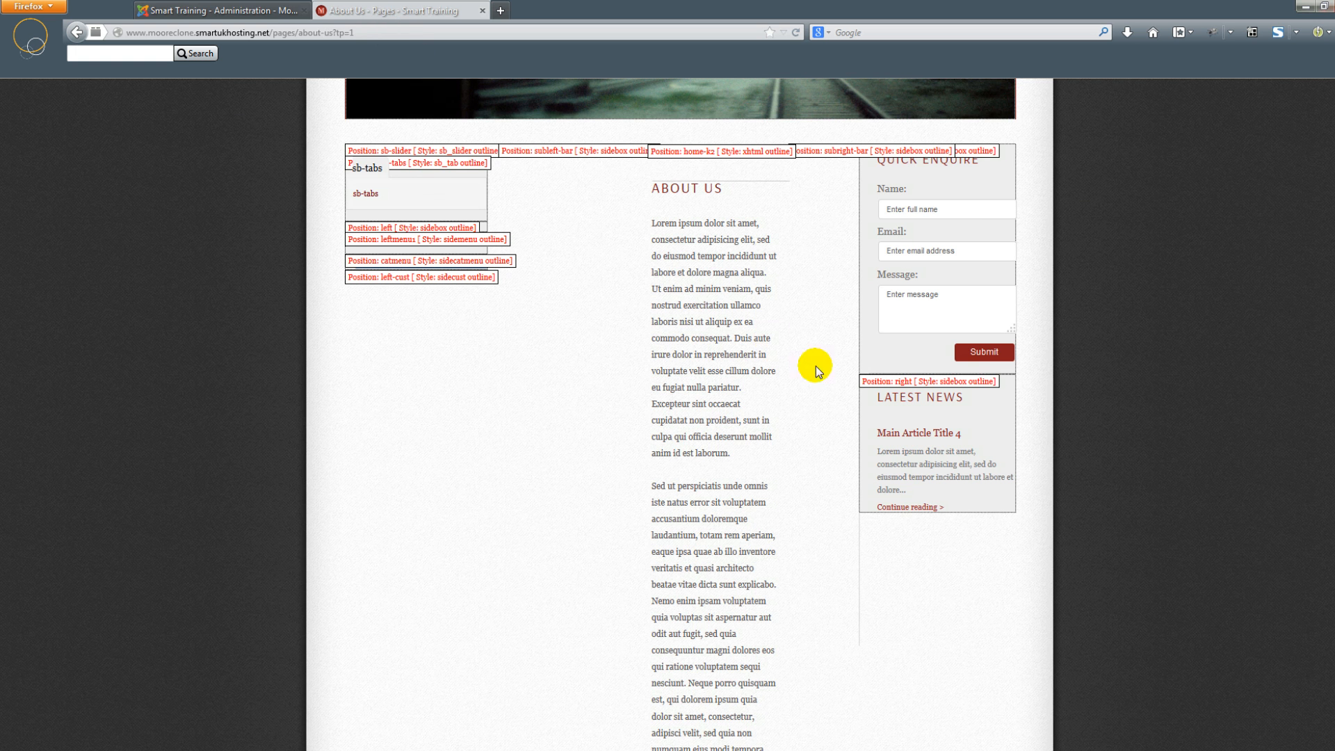
{"action": "left_click_drag", "start_coordinate": [332, 33], "coordinate": [416, 39]}
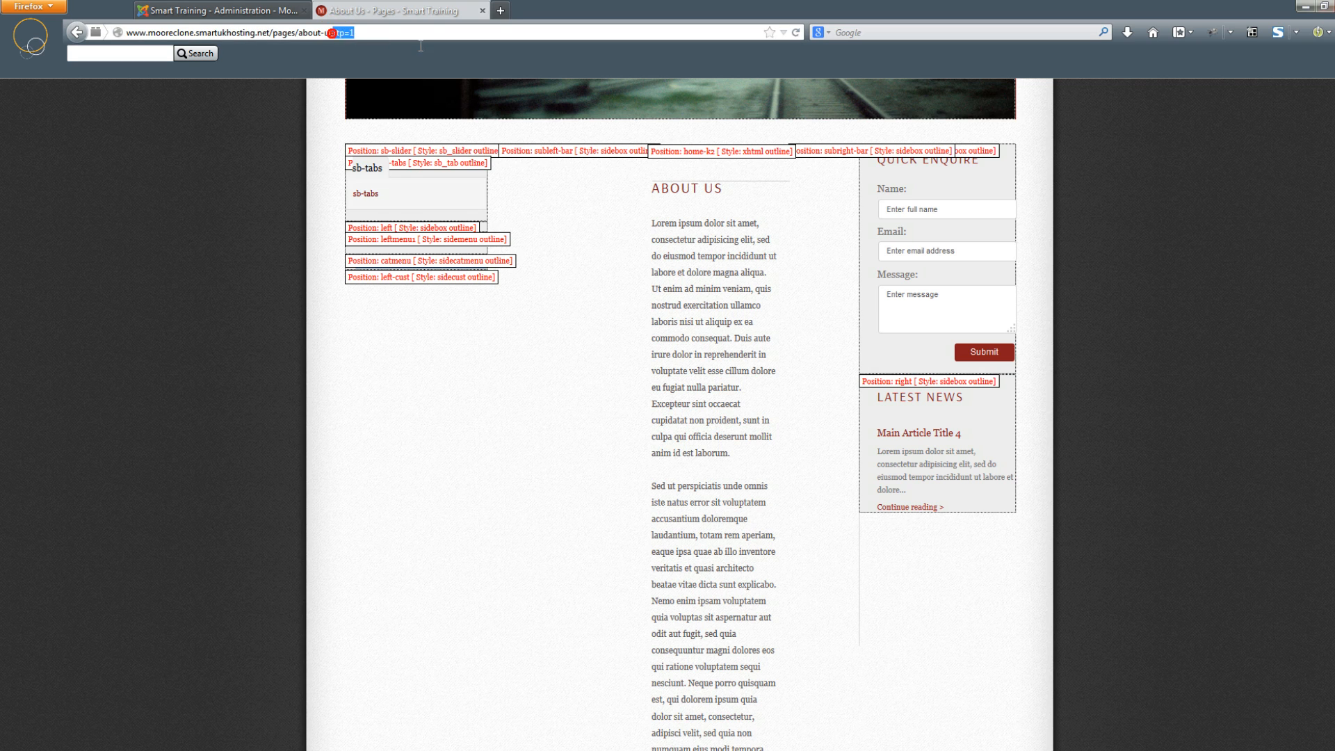
{"action": "key", "text": "BackSpace"}
{"action": "key", "text": "Return"}
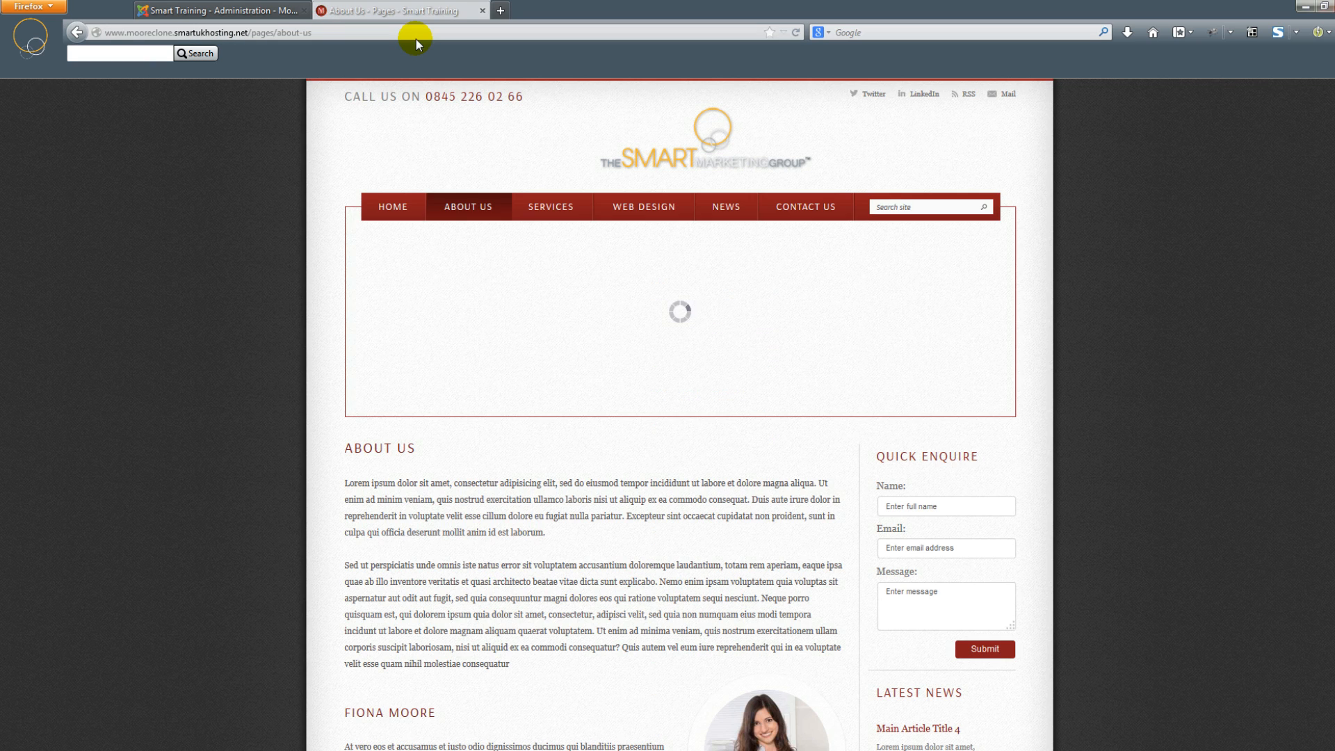
{"action": "scroll", "coordinate": [680, 415], "scroll_direction": "down", "scroll_amount": 2}
{"action": "scroll", "coordinate": [980, 431], "scroll_direction": "down", "scroll_amount": 4}
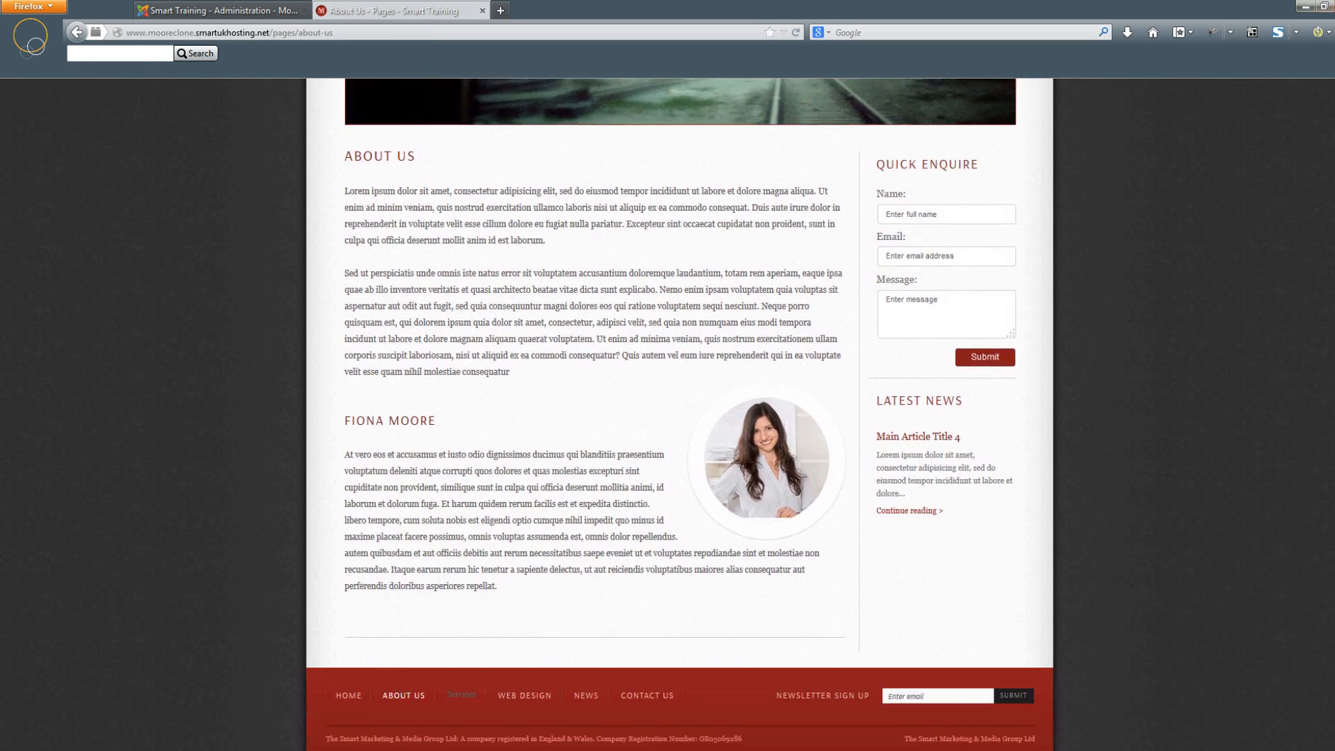
{"action": "left_click_drag", "start_coordinate": [922, 405], "coordinate": [1028, 495]}
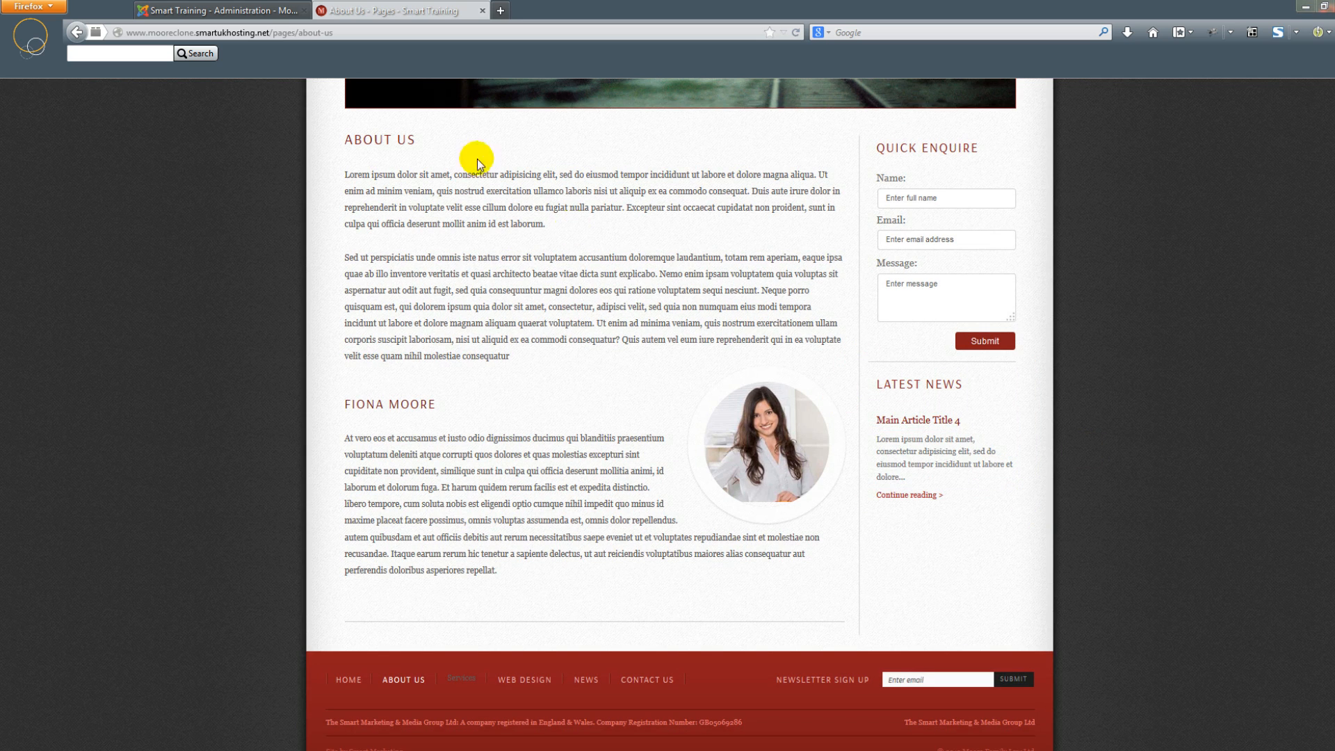
Return to the administration site, set the Latest News module's item count to 2, and save the module.
{"action": "left_click", "coordinate": [221, 11]}
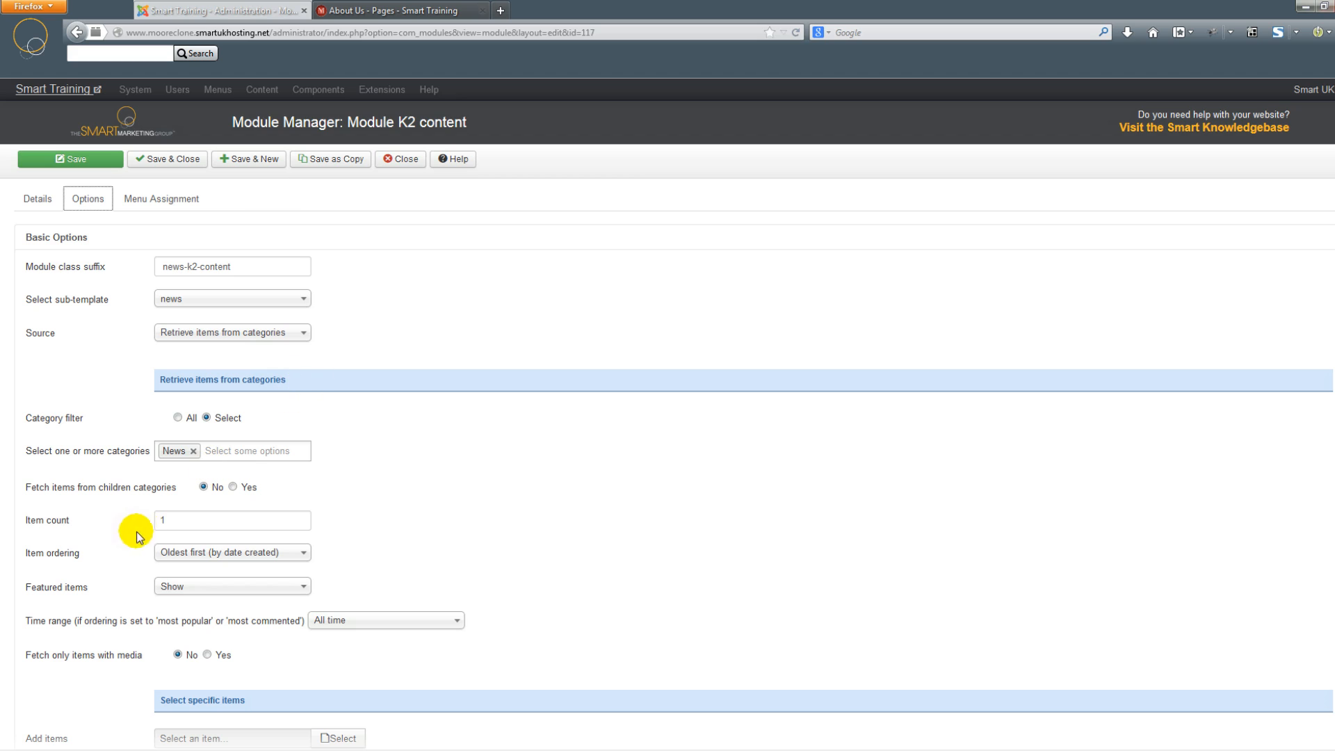
{"action": "left_click", "coordinate": [193, 528]}
{"action": "key", "text": "BackSpace"}
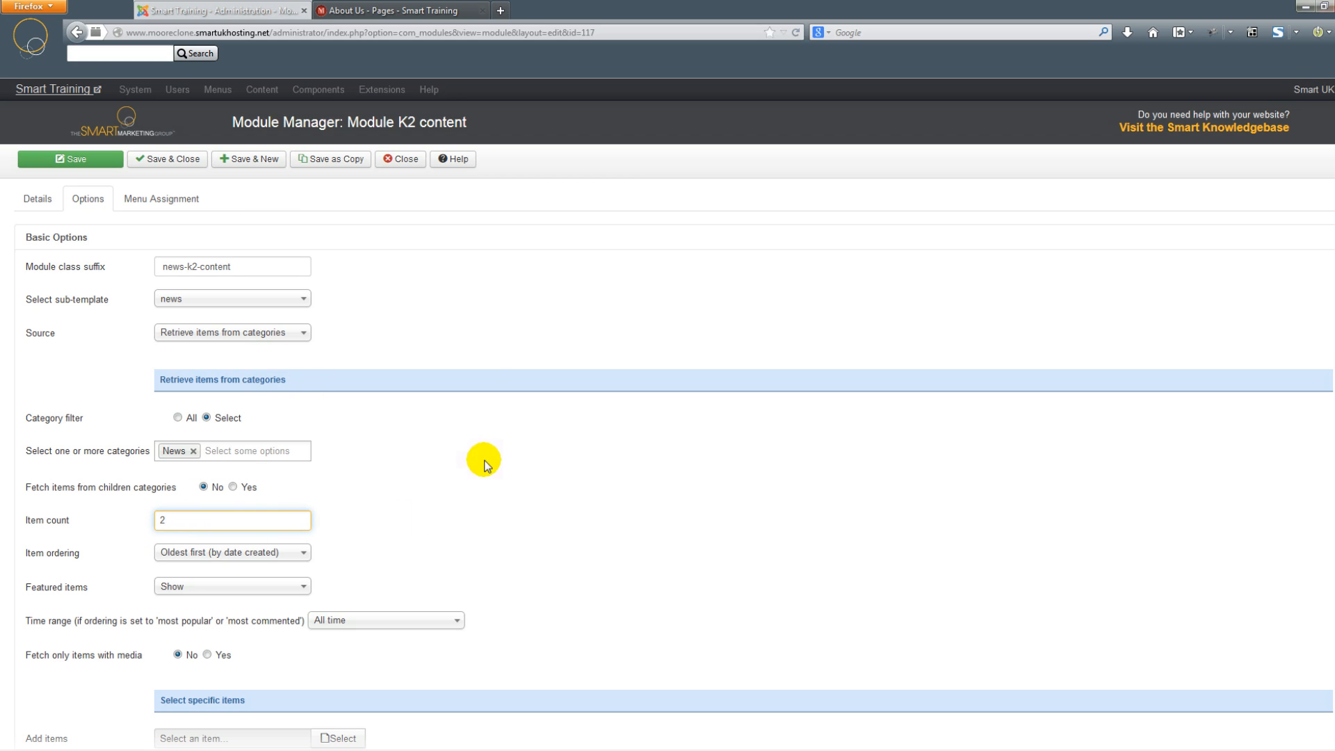
{"action": "left_click", "coordinate": [94, 162]}
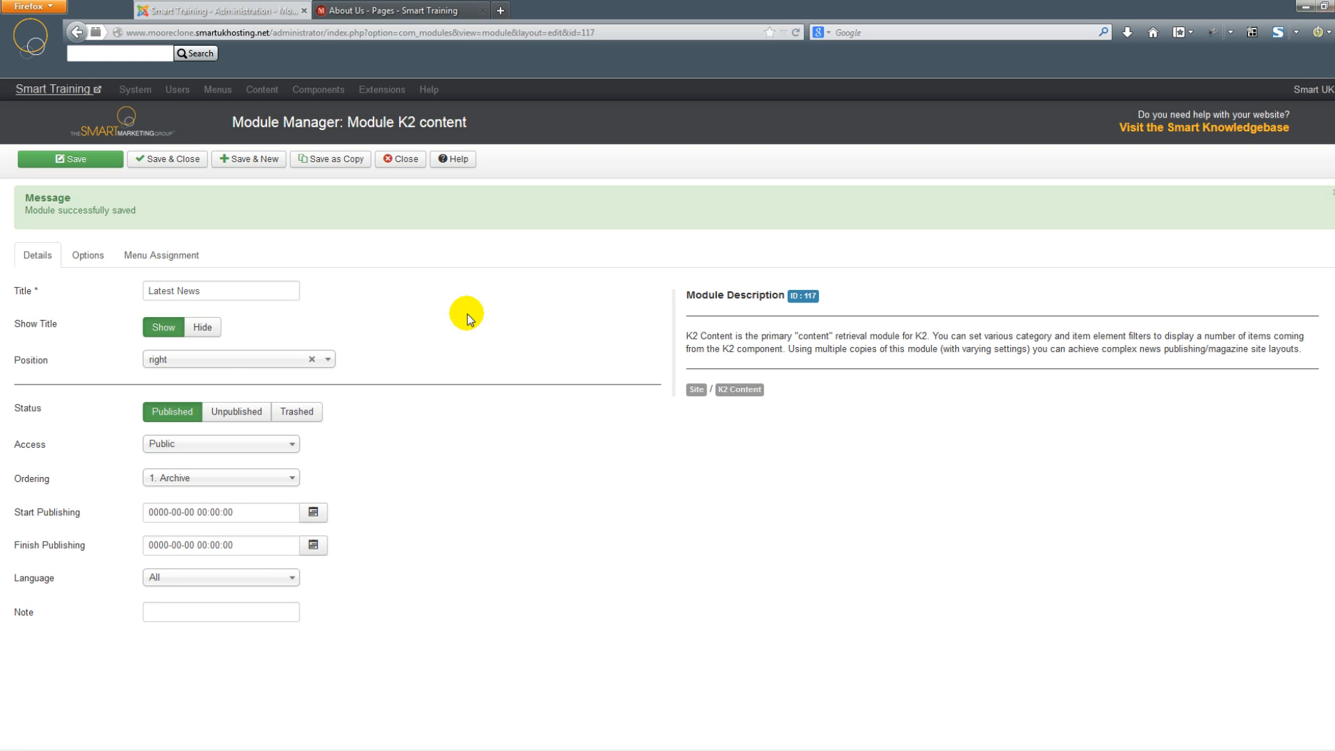
Refresh the live About Us page and examine the articles listed under Latest News.
{"action": "left_click", "coordinate": [428, 11]}
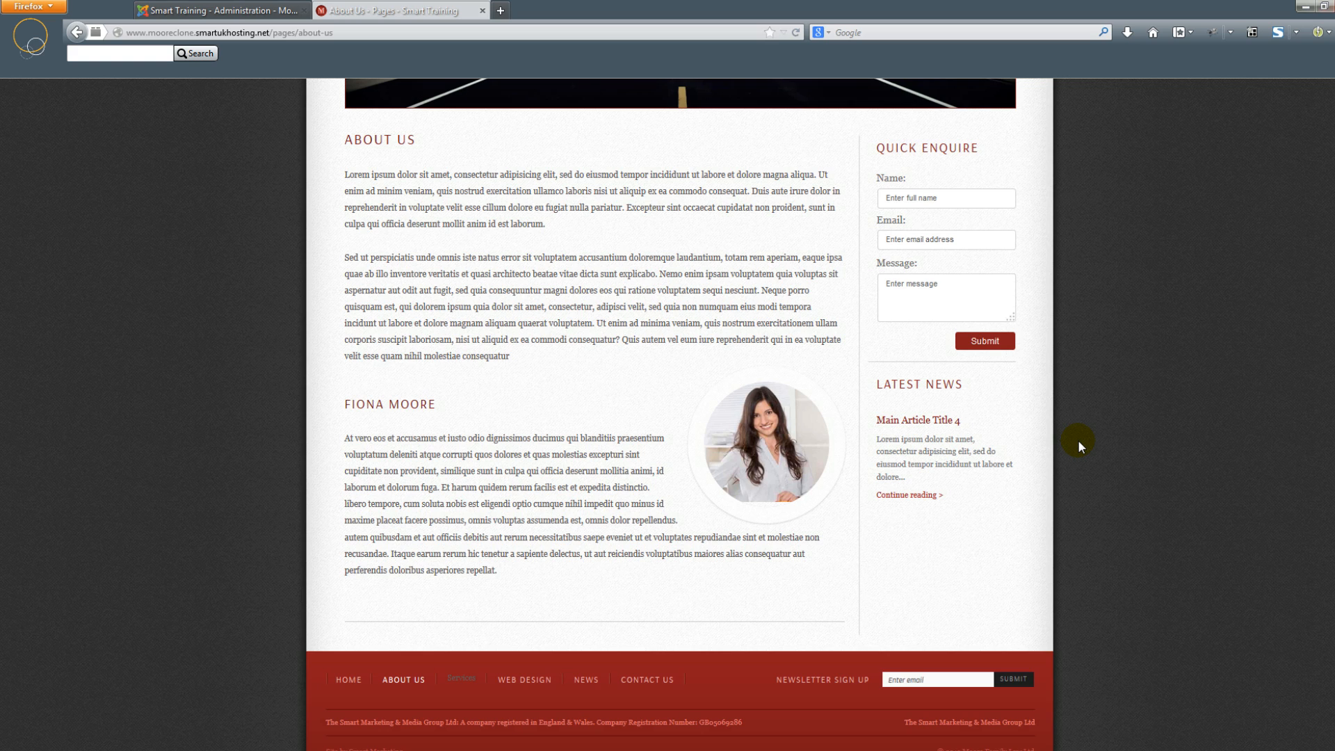
{"action": "key", "text": "F5"}
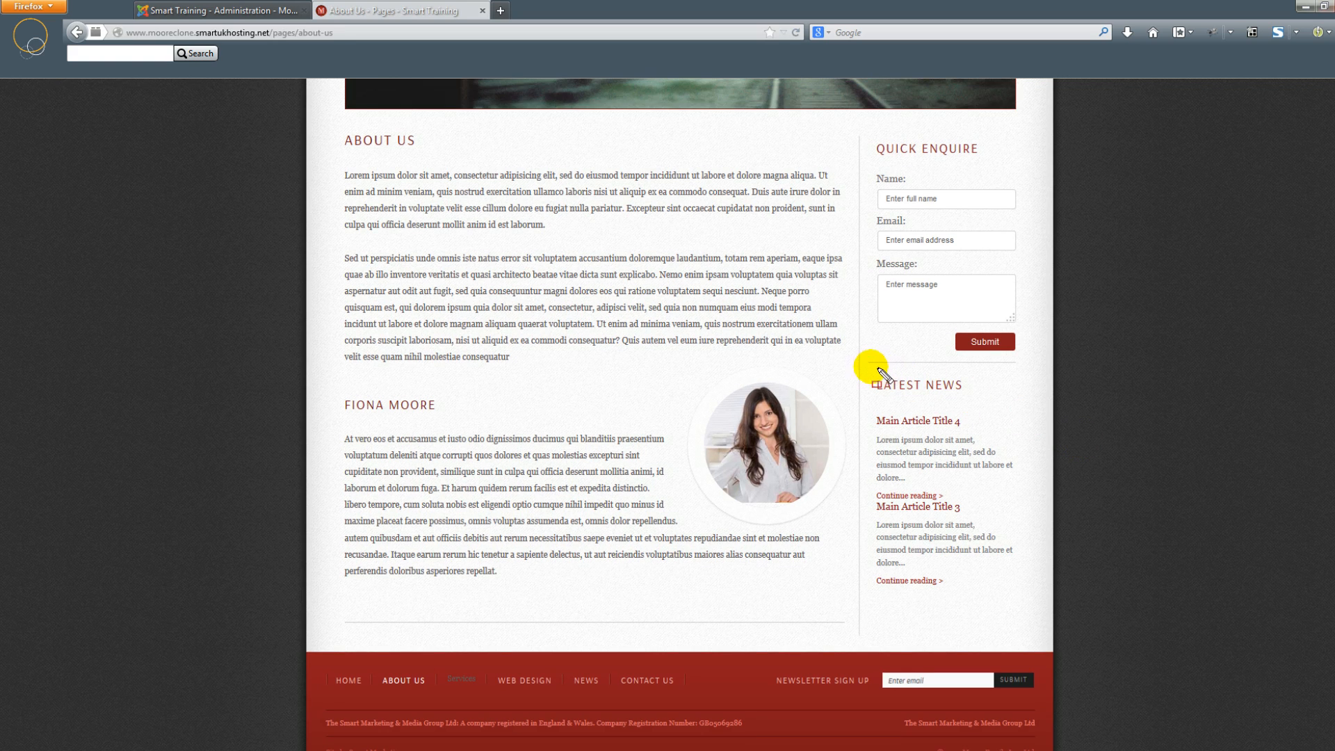
{"action": "left_click_drag", "start_coordinate": [863, 367], "coordinate": [1037, 608]}
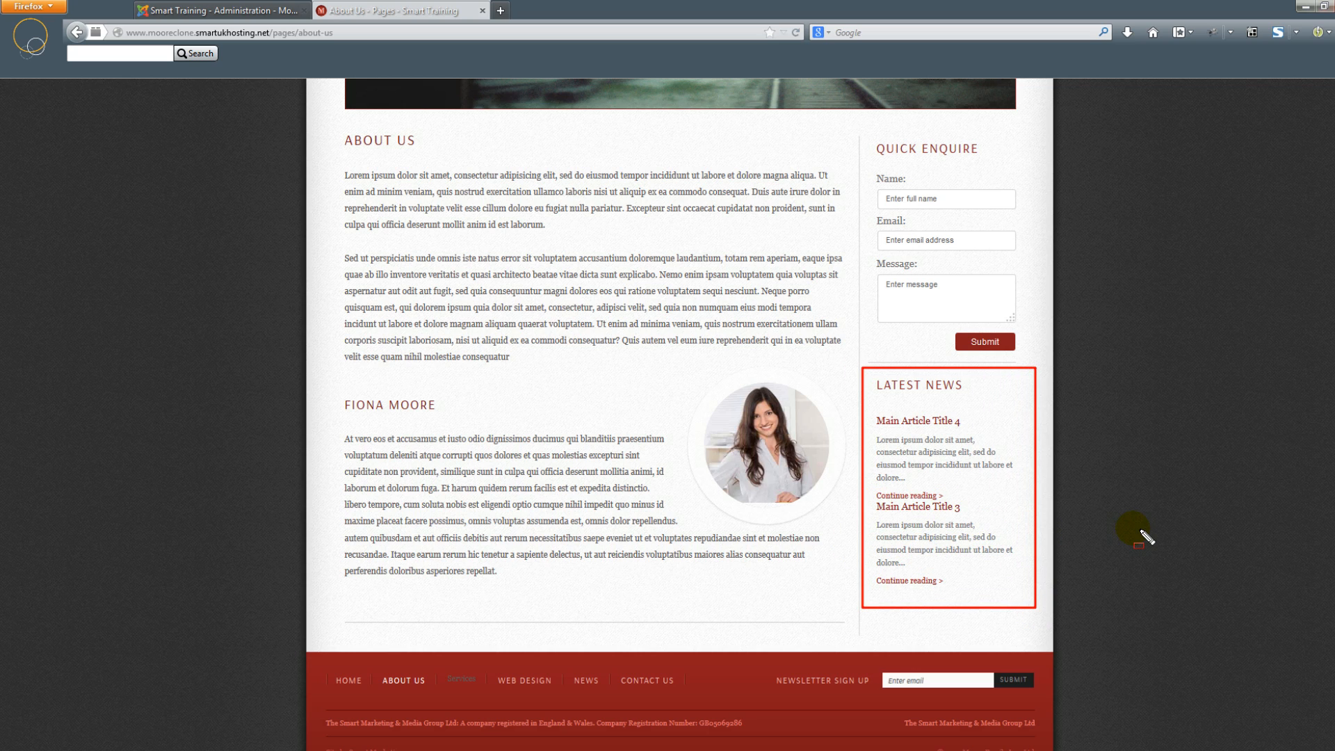
{"action": "key", "text": "Escape"}
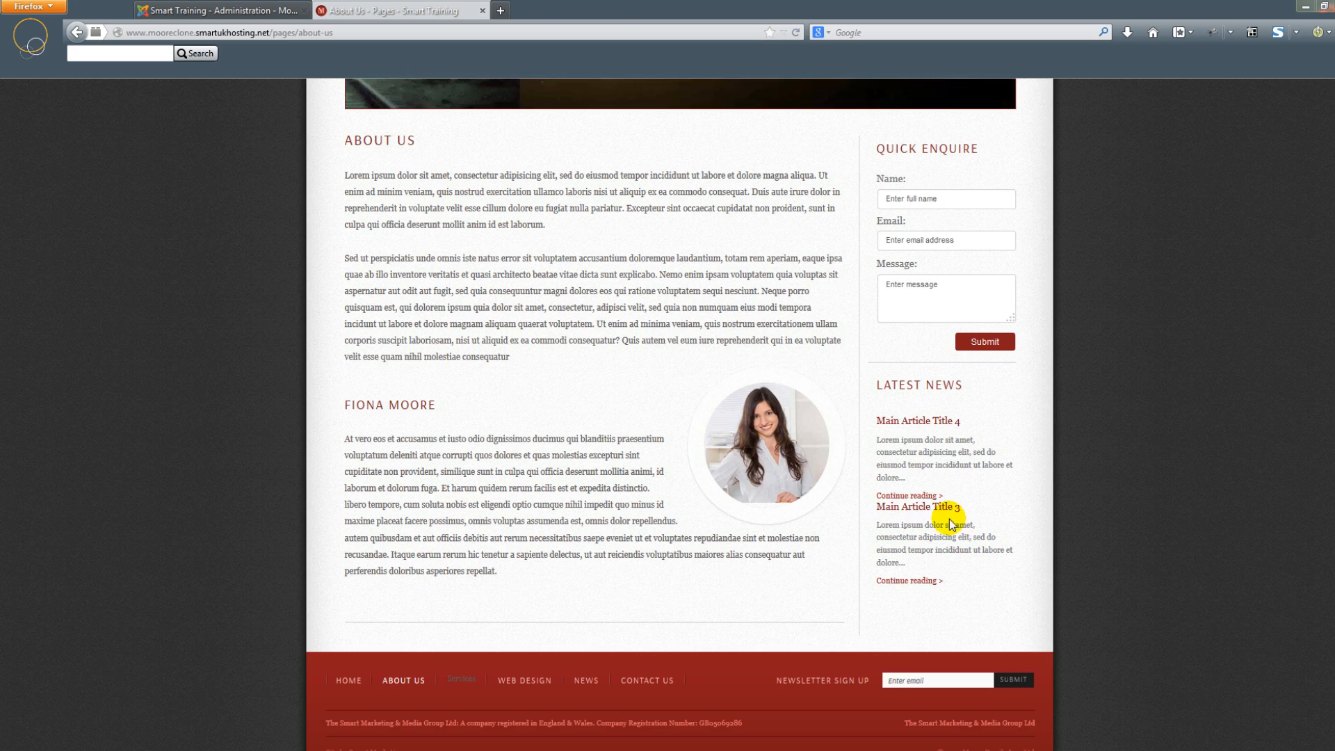
Go back to the Latest News module's options in the administration site and set the item count to 1.
{"action": "left_click", "coordinate": [263, 9]}
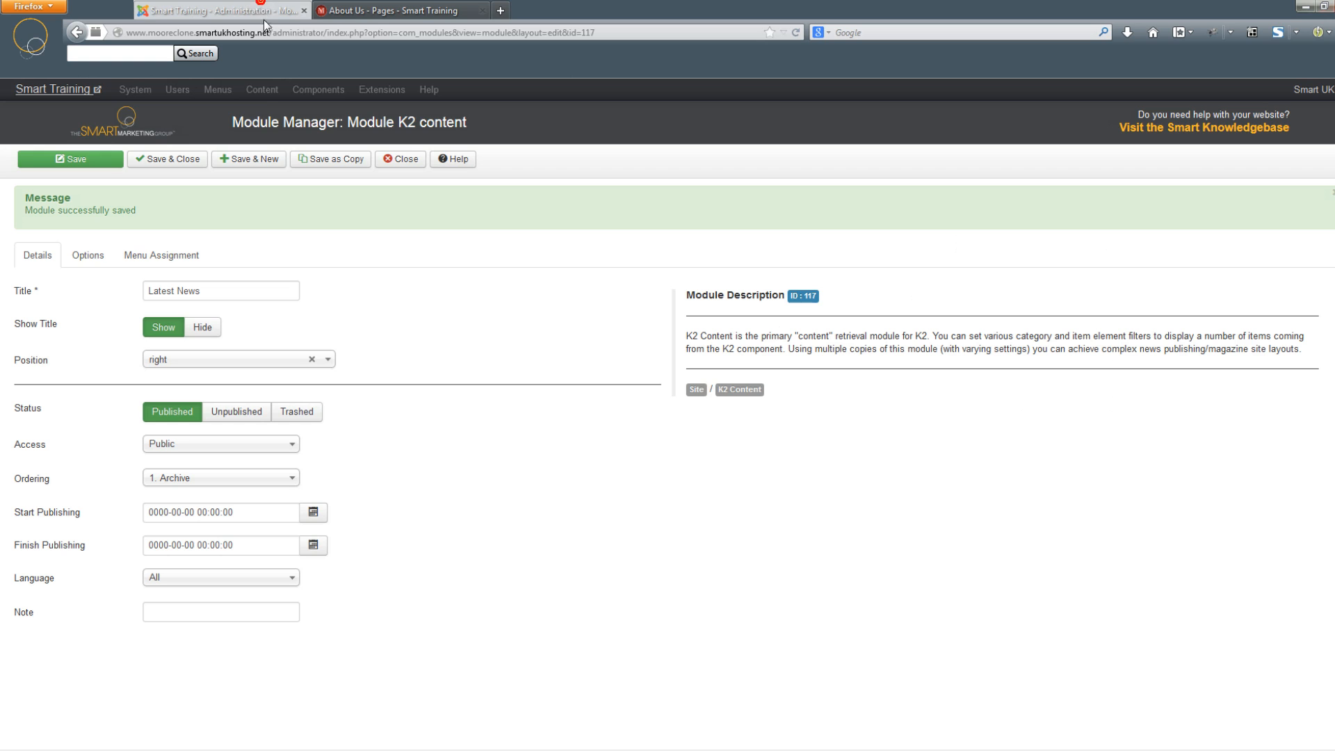
{"action": "left_click", "coordinate": [105, 258]}
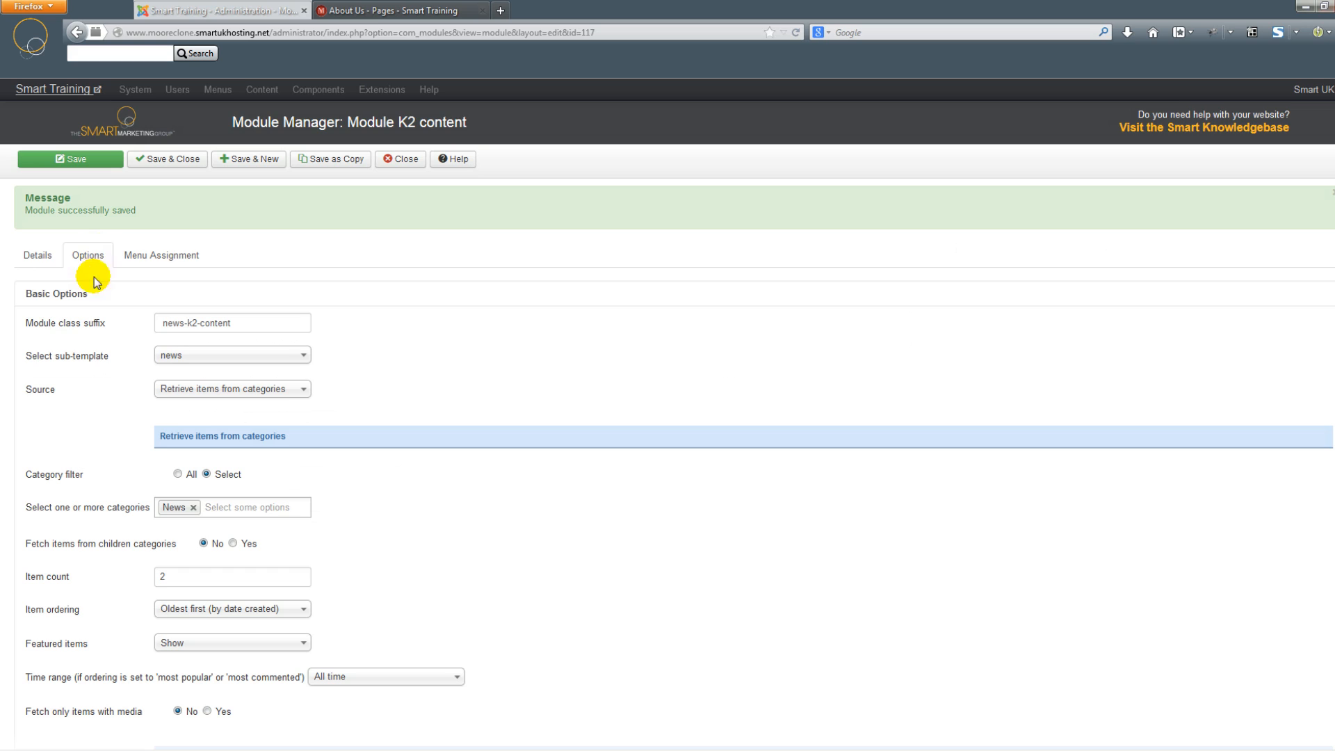
{"action": "left_click_drag", "start_coordinate": [17, 491], "coordinate": [317, 524]}
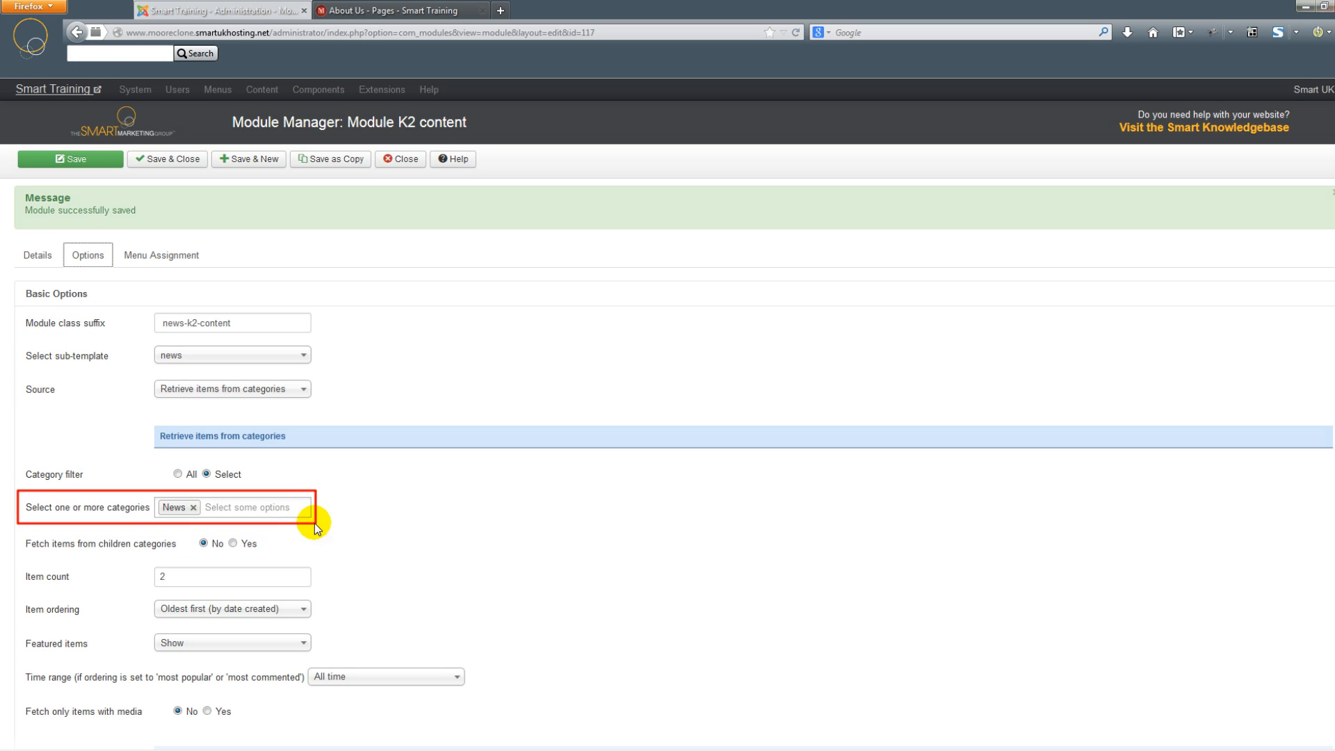
{"action": "left_click", "coordinate": [188, 574]}
{"action": "key", "text": "BackSpace"}
{"action": "type", "text": "1"}
{"action": "left_click", "coordinate": [385, 528]}
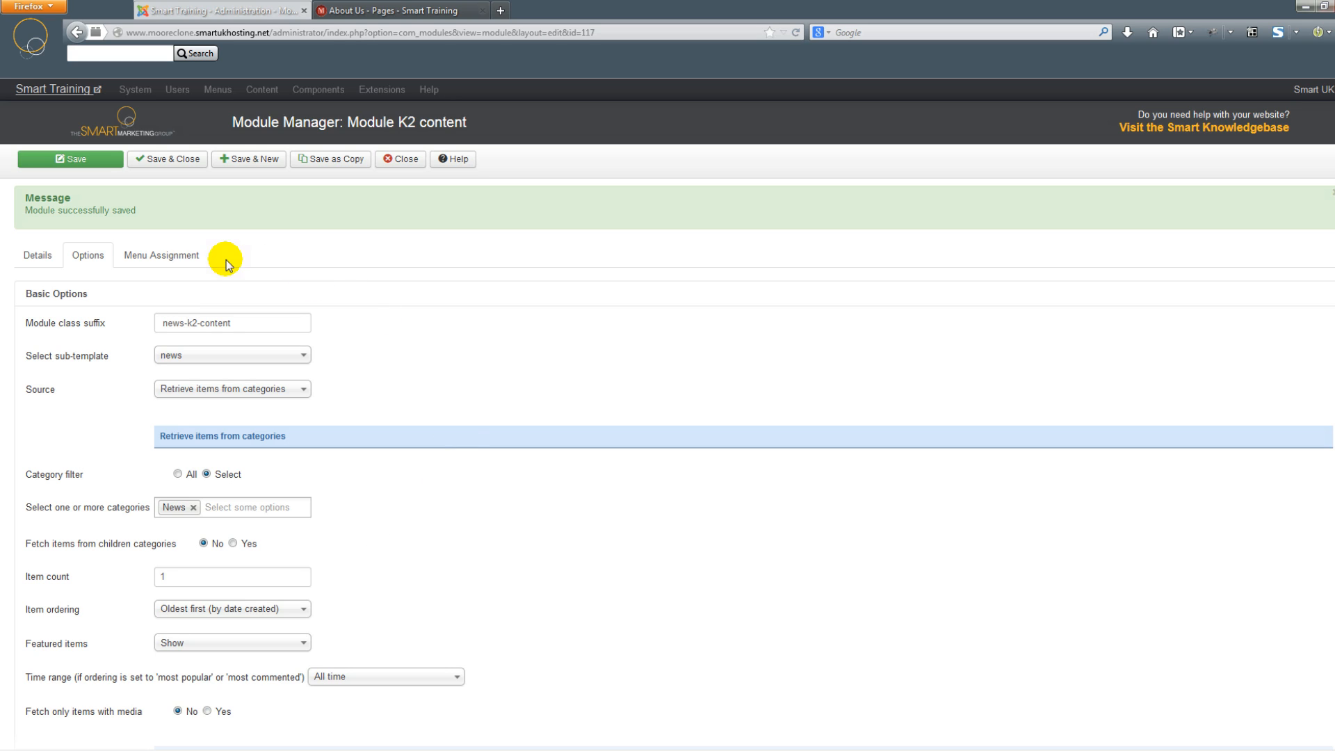
Examine the Latest News module's menu assignment, checking its assignment mode and which menu pages are selected.
{"action": "left_click", "coordinate": [167, 258]}
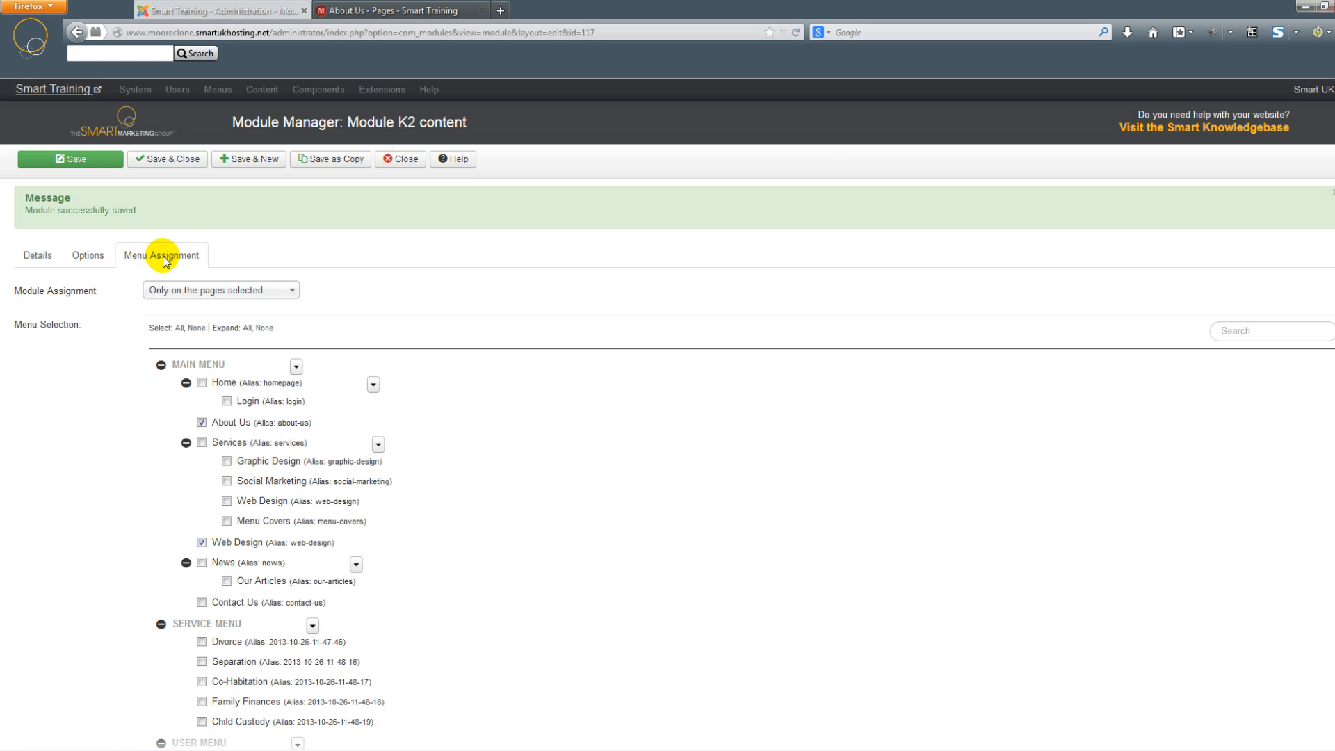
{"action": "scroll", "coordinate": [918, 422], "scroll_direction": "down", "scroll_amount": 3}
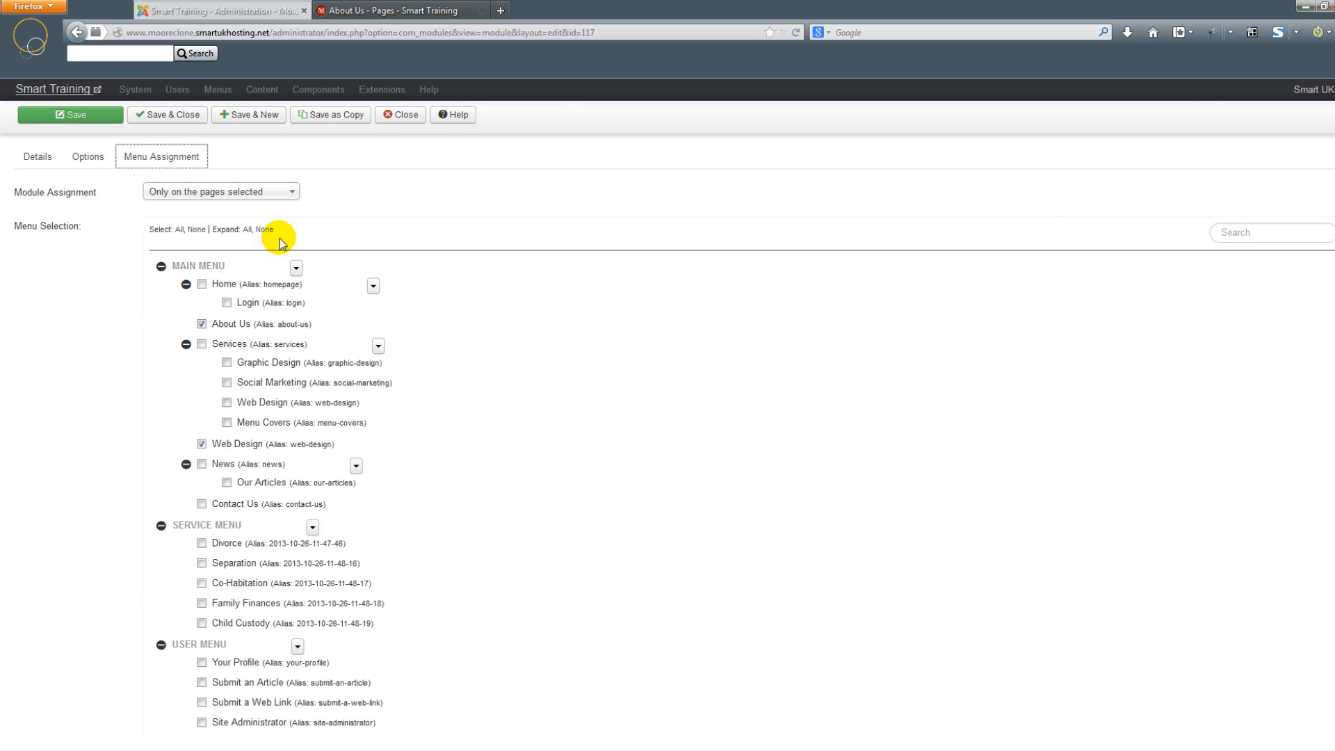
{"action": "left_click_drag", "start_coordinate": [7, 177], "coordinate": [305, 204]}
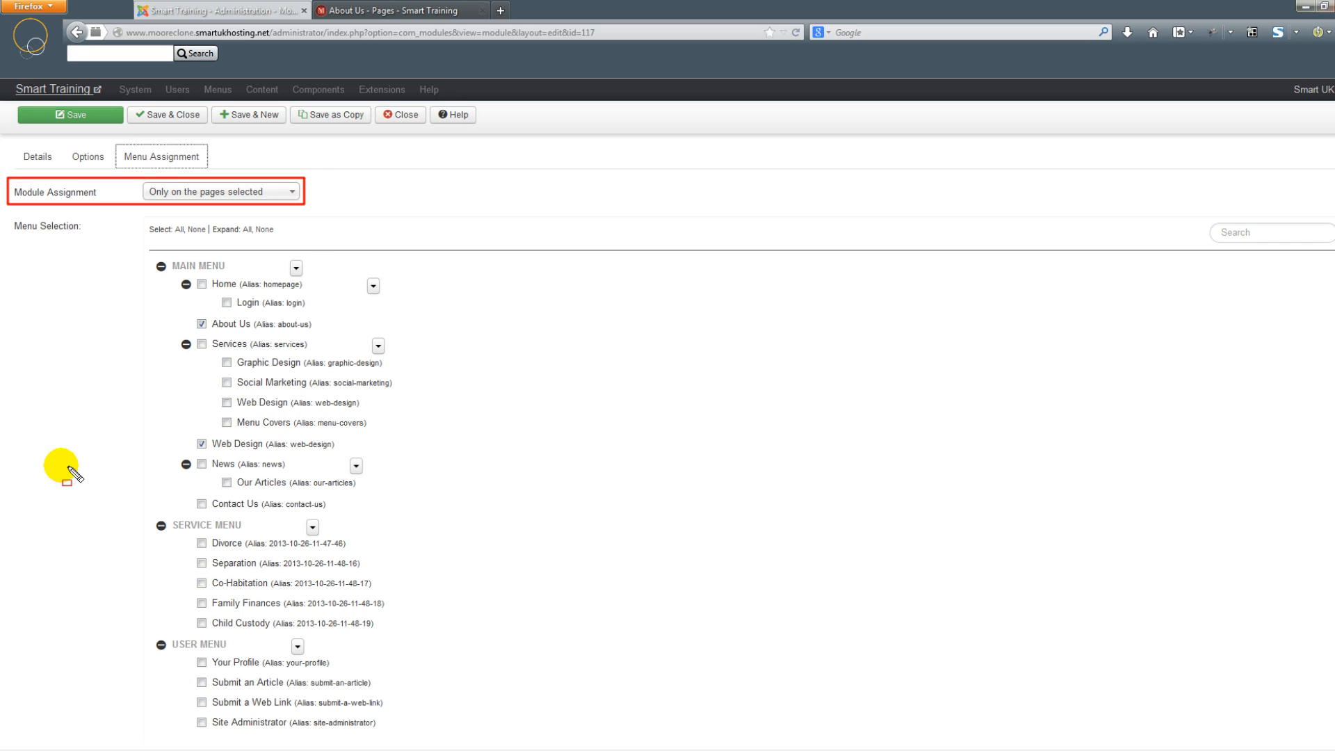
{"action": "key", "text": "Escape"}
{"action": "key", "text": "ctrl+shift+d"}
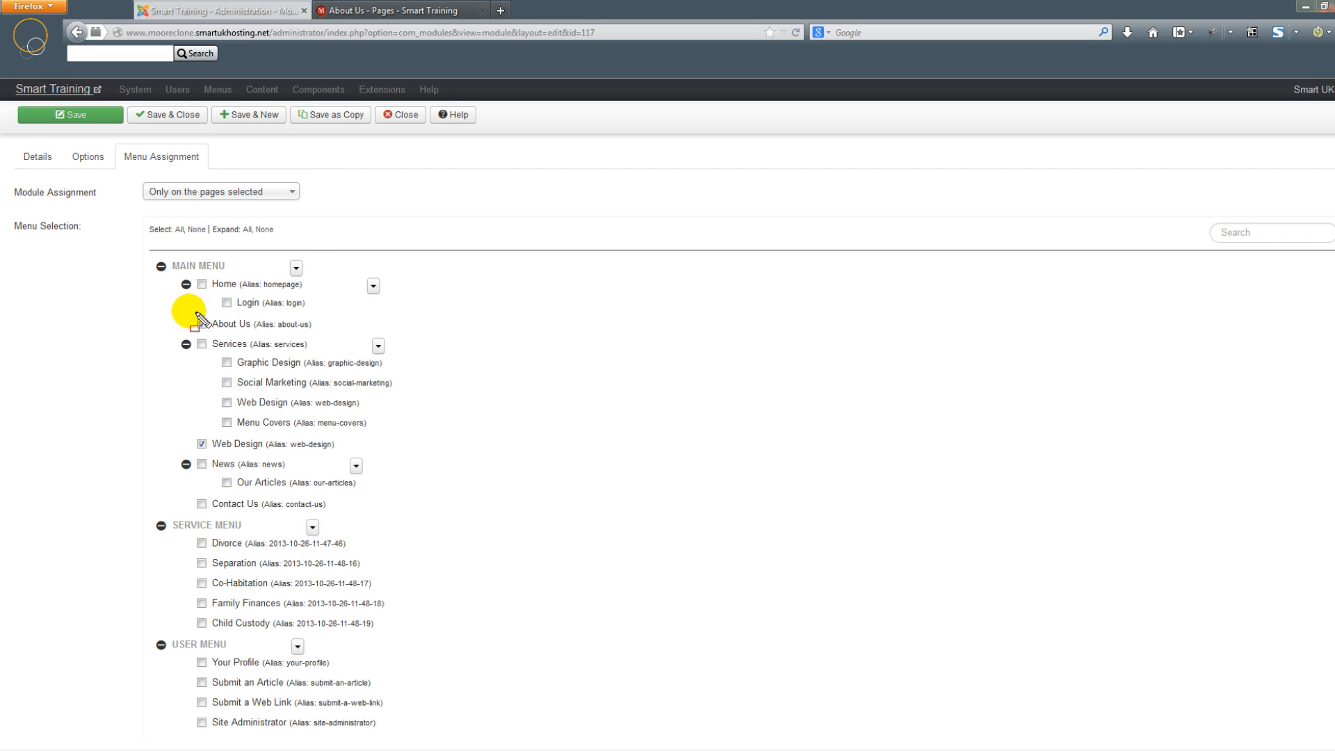
{"action": "left_click_drag", "start_coordinate": [193, 314], "coordinate": [322, 335]}
{"action": "left_click_drag", "start_coordinate": [186, 431], "coordinate": [341, 454]}
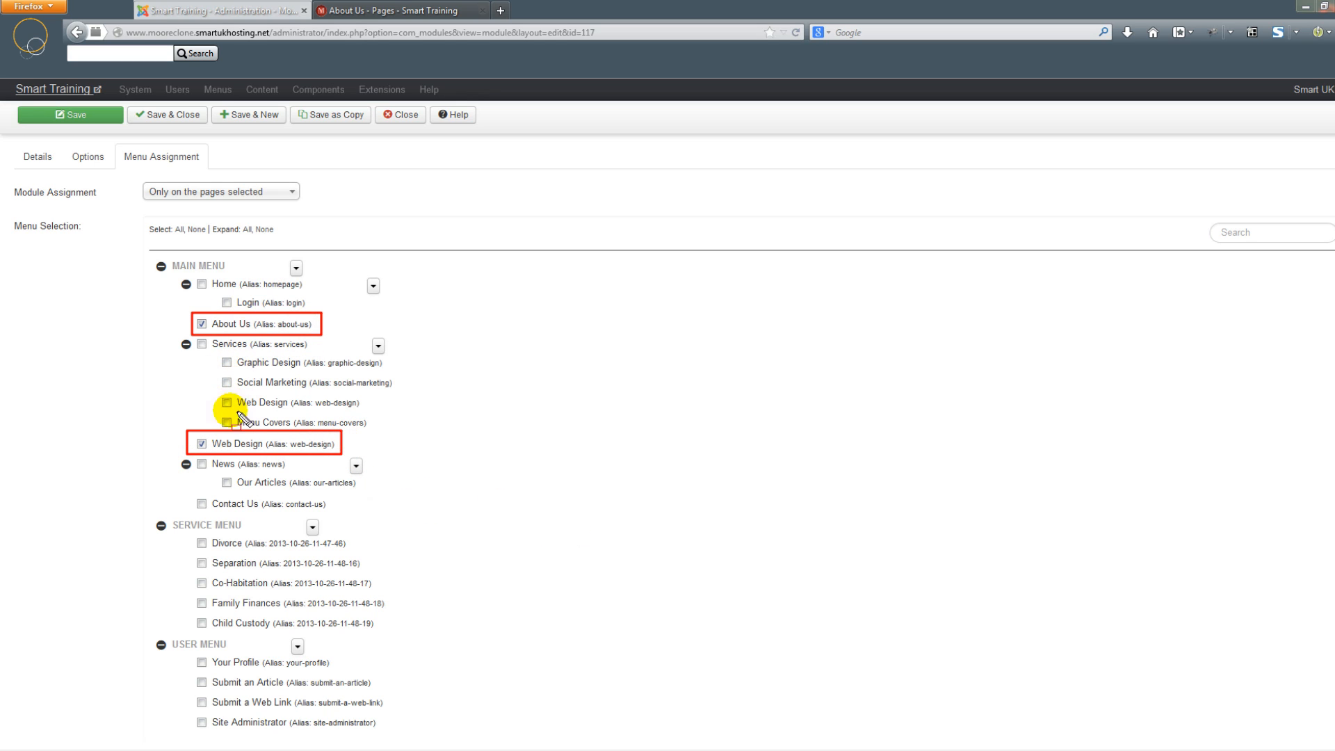
{"action": "key", "text": "Escape"}
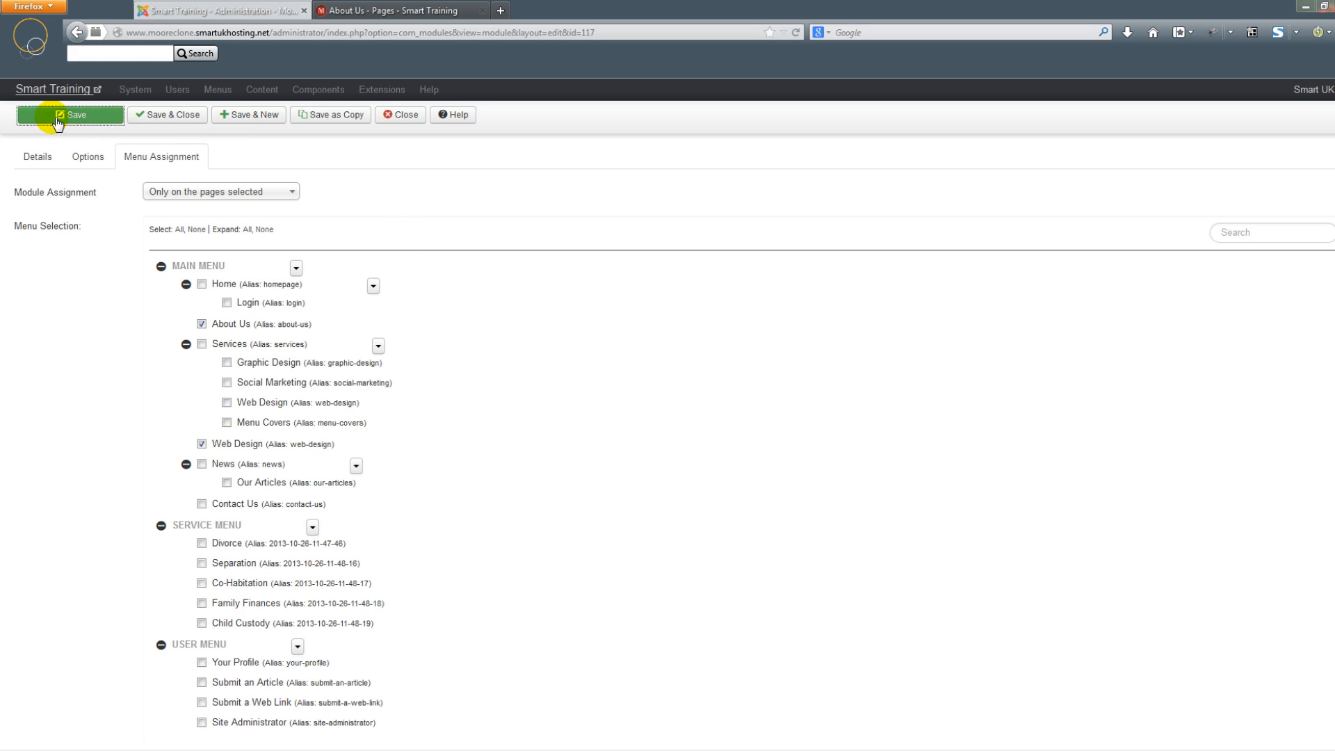
Save the Latest News module and close it to return to the module list.
{"action": "left_click", "coordinate": [164, 117]}
{"action": "left_click", "coordinate": [75, 115]}
{"action": "left_click", "coordinate": [162, 120]}
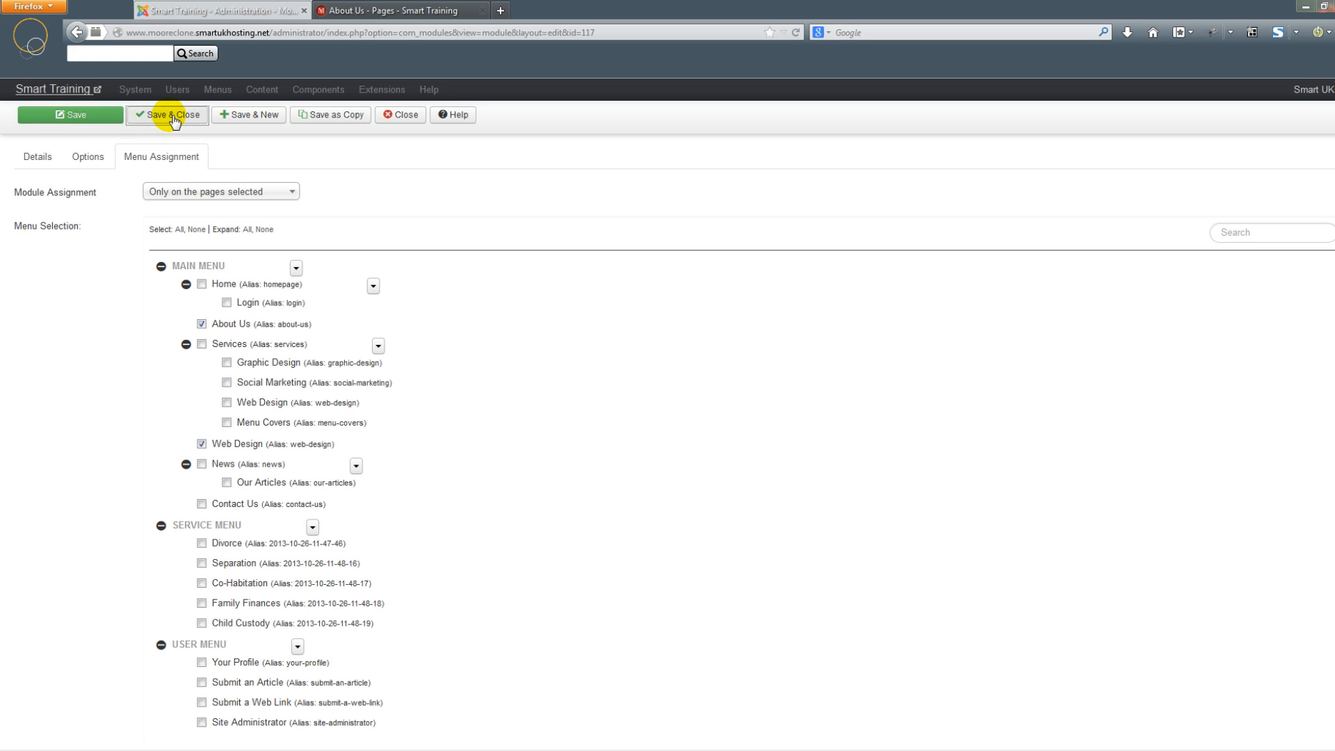
{"action": "left_click", "coordinate": [174, 120]}
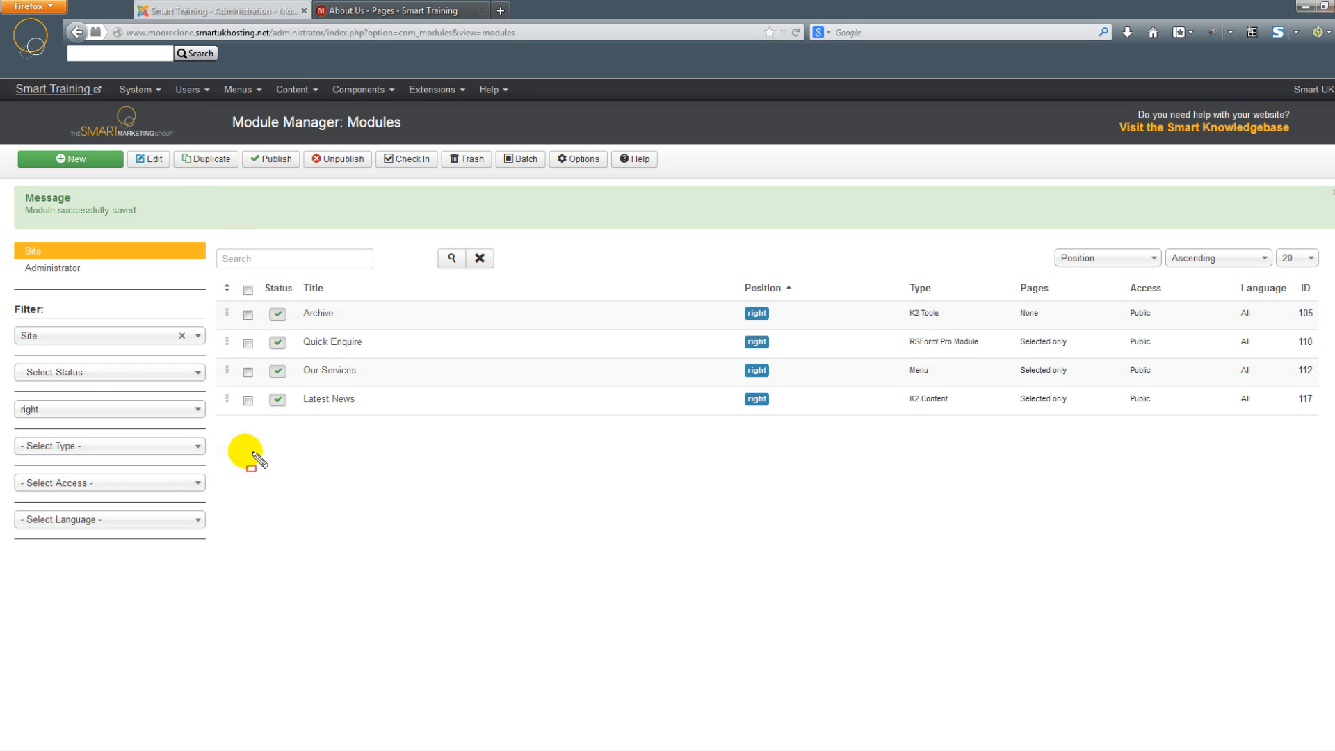
Clear the position filter on the module list so that site modules in every position are listed.
{"action": "left_click_drag", "start_coordinate": [8, 393], "coordinate": [208, 430]}
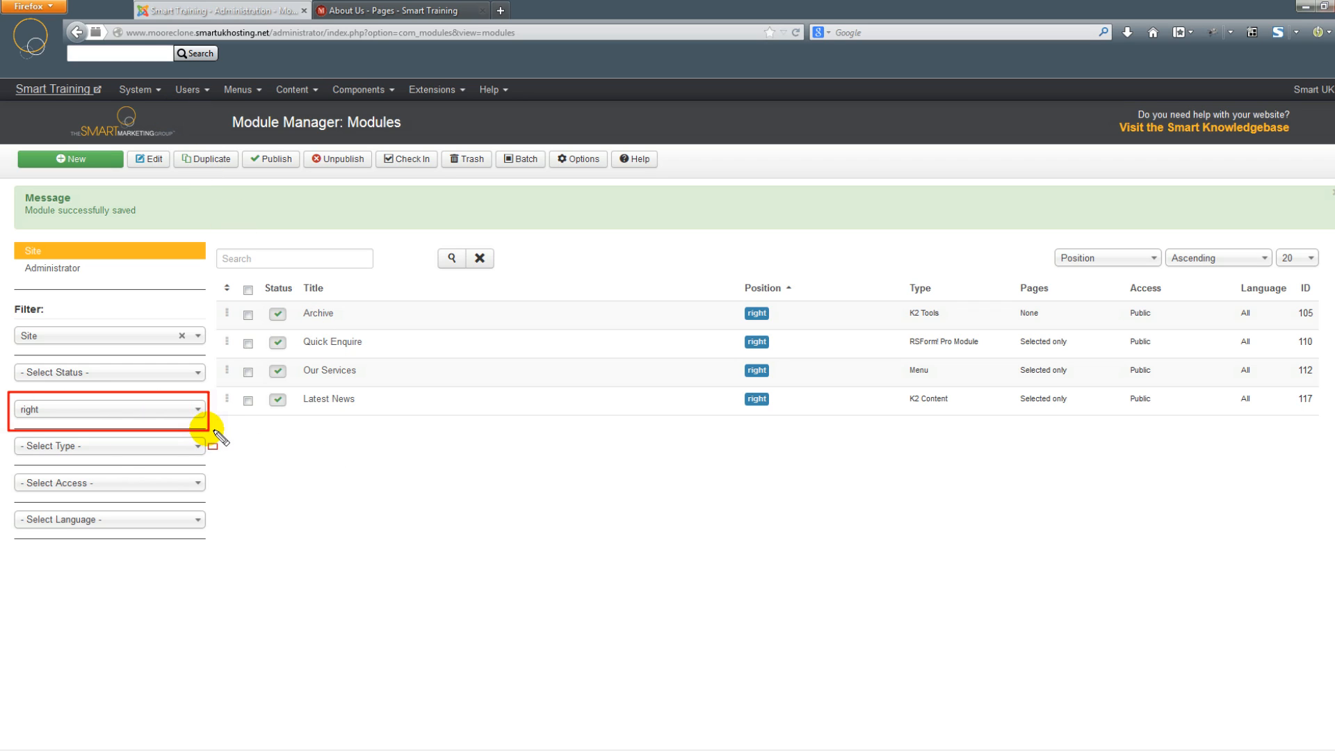
{"action": "key", "text": "Escape"}
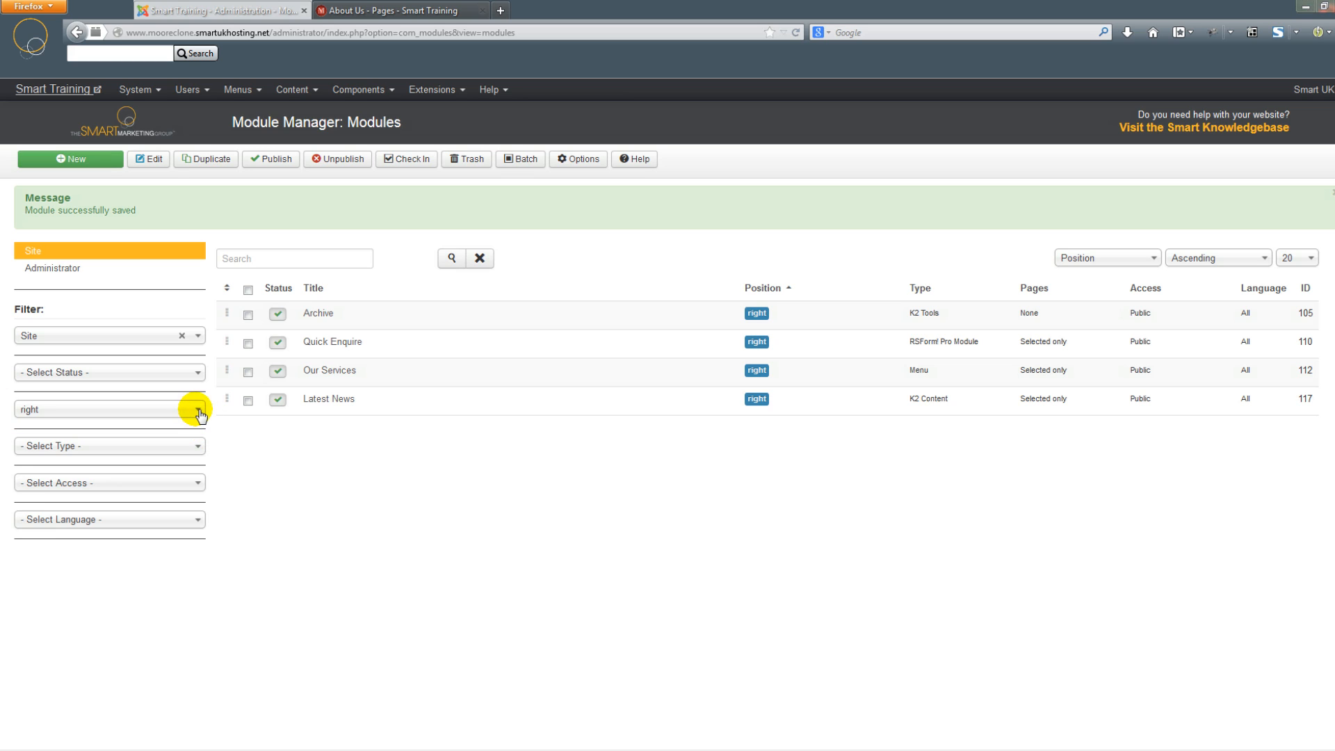
{"action": "left_click", "coordinate": [197, 410]}
{"action": "left_click_drag", "start_coordinate": [196, 535], "coordinate": [197, 455]}
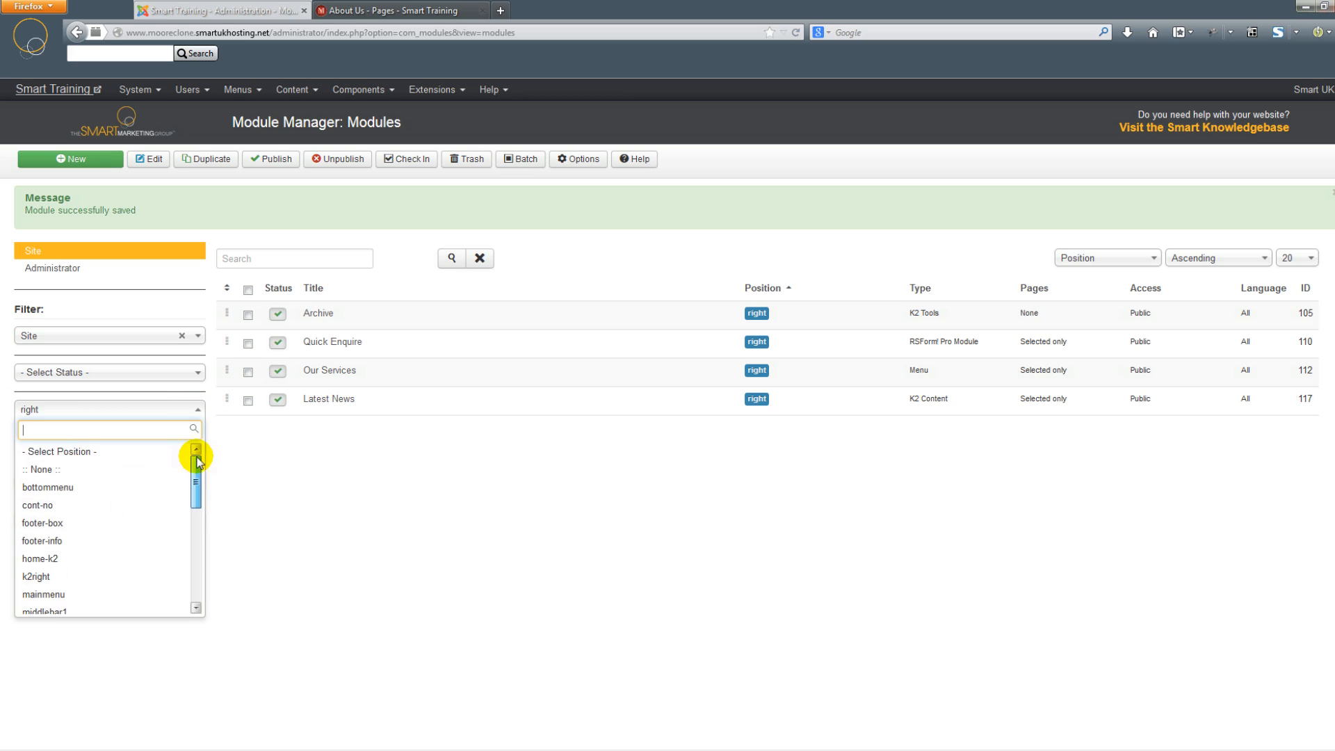
{"action": "left_click", "coordinate": [91, 453]}
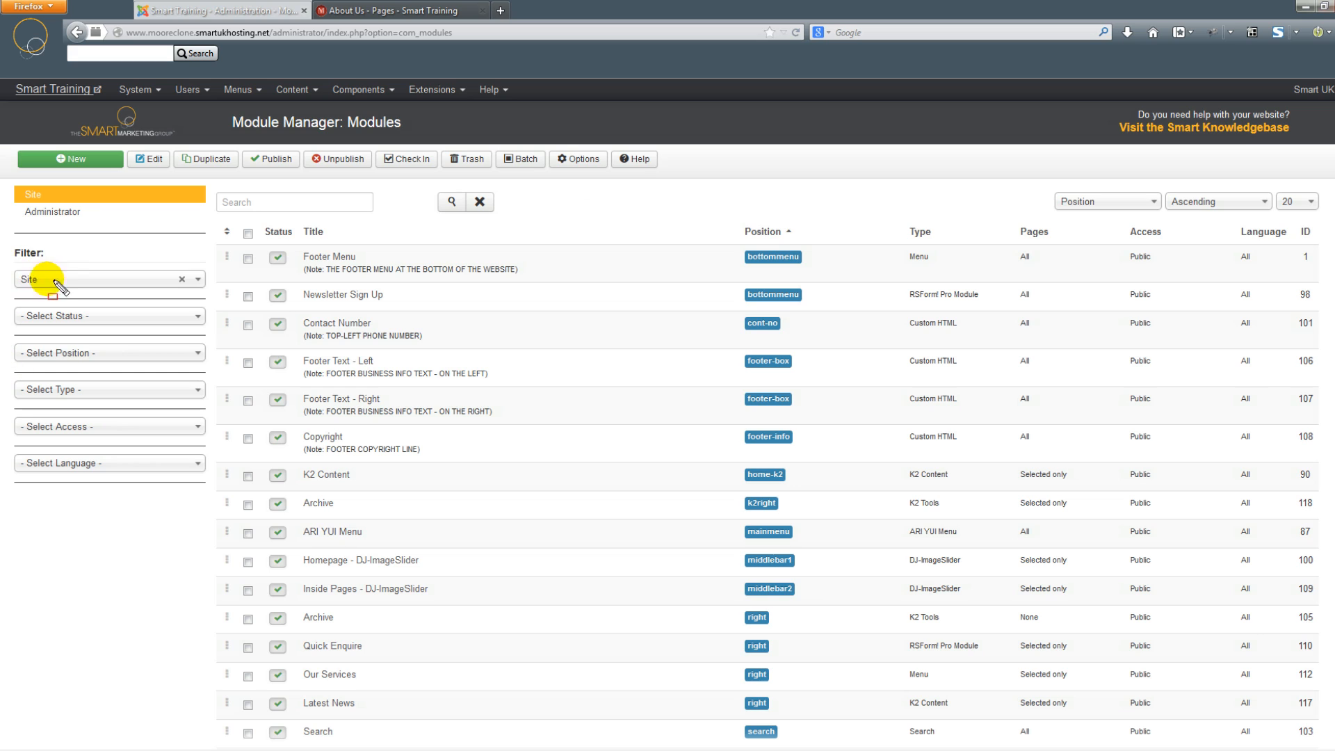
{"action": "left_click_drag", "start_coordinate": [5, 239], "coordinate": [214, 489]}
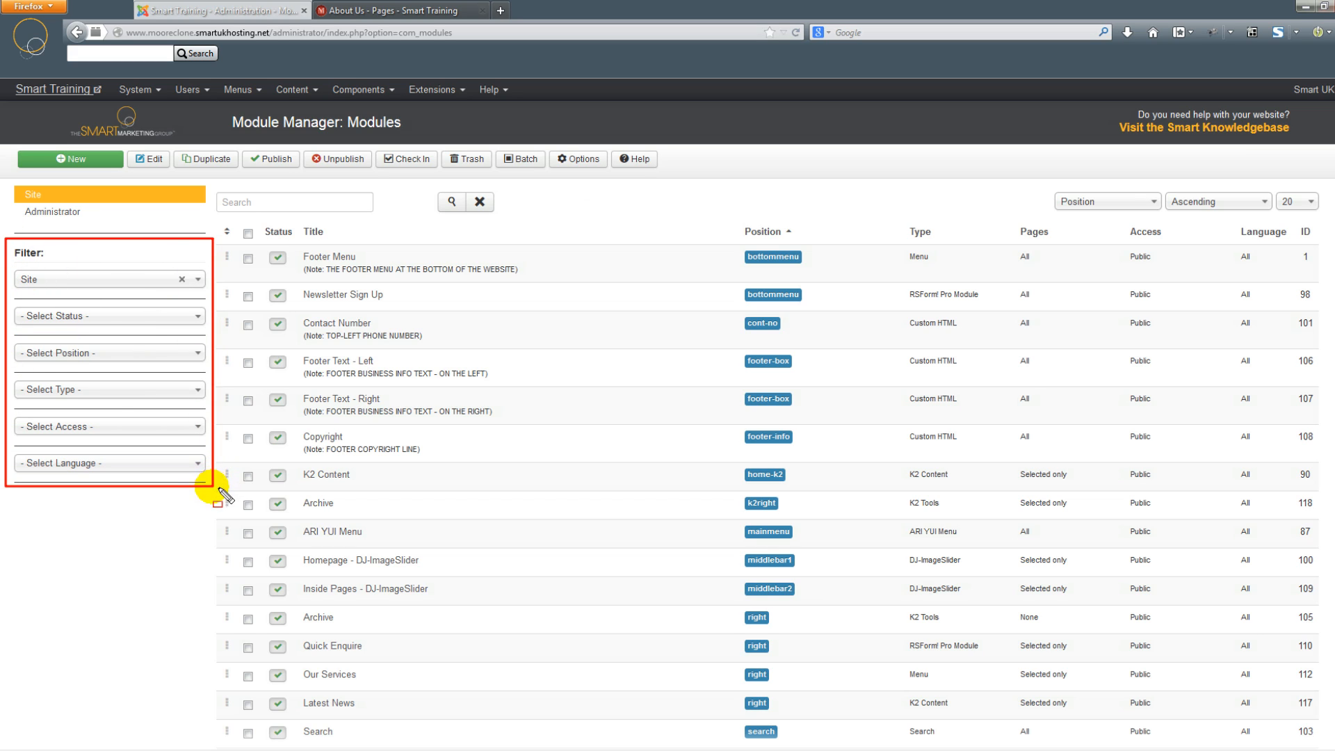
{"action": "left_click_drag", "start_coordinate": [14, 337], "coordinate": [213, 373]}
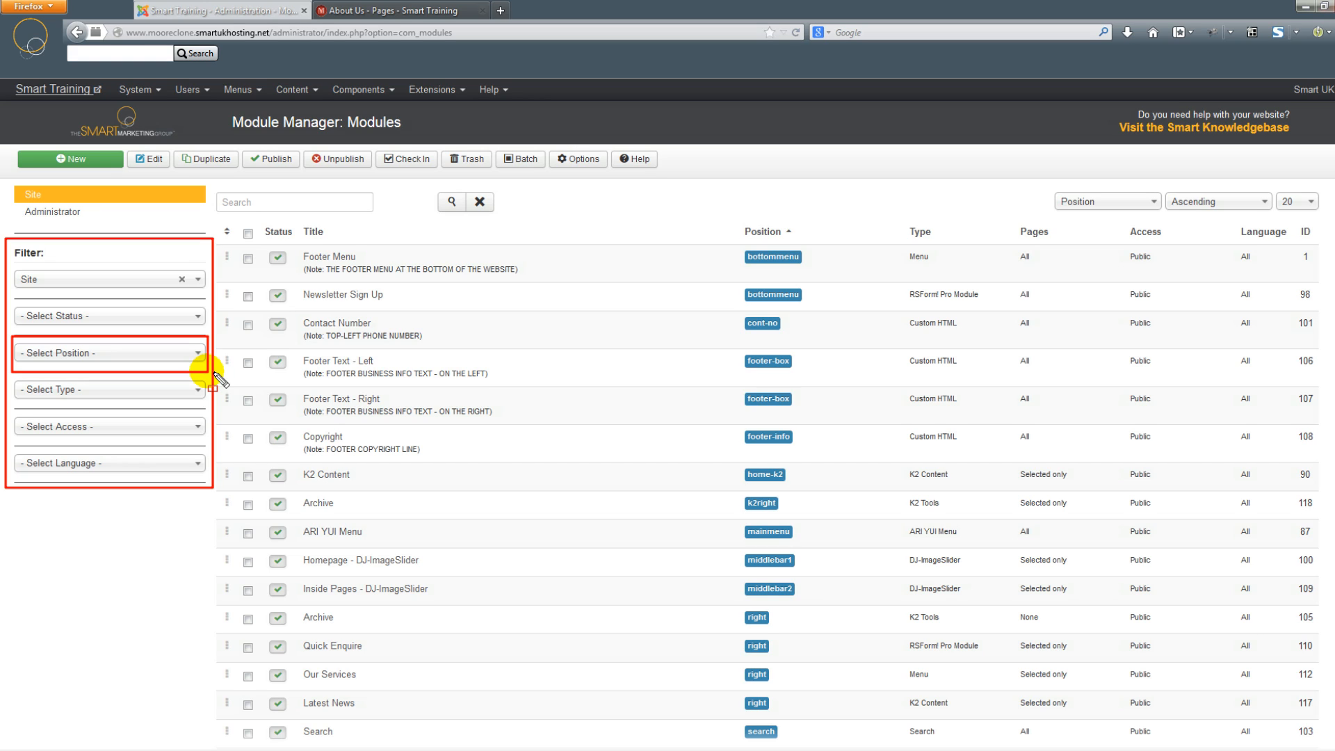
{"action": "key", "text": "Escape"}
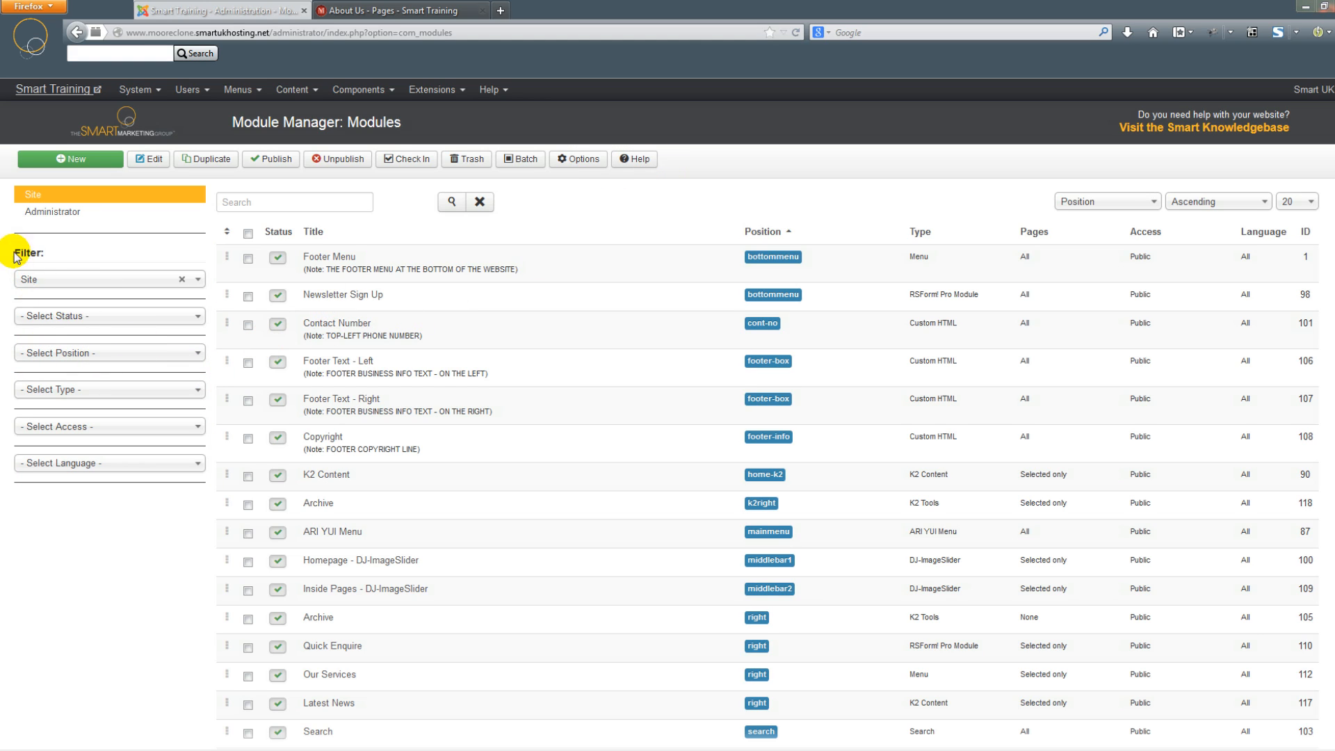
{"action": "left_click_drag", "start_coordinate": [7, 240], "coordinate": [213, 499]}
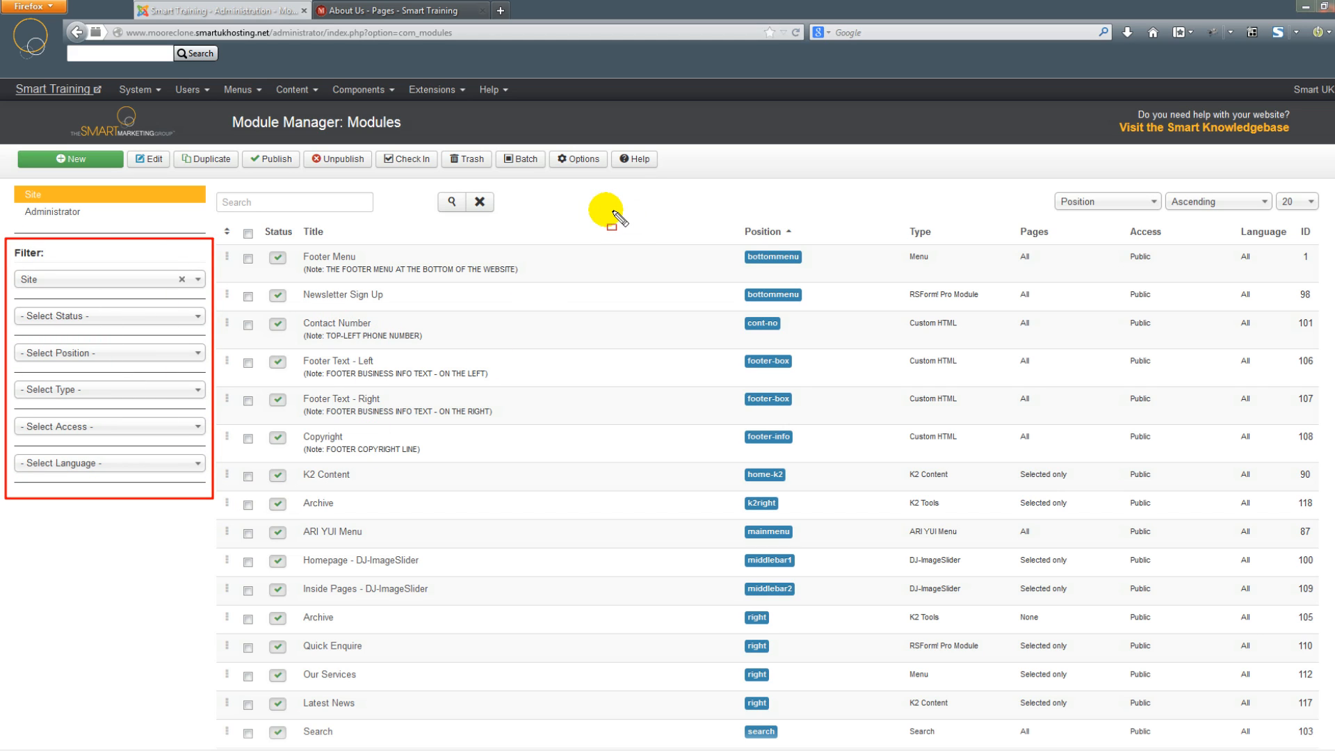
{"action": "key", "text": "Escape"}
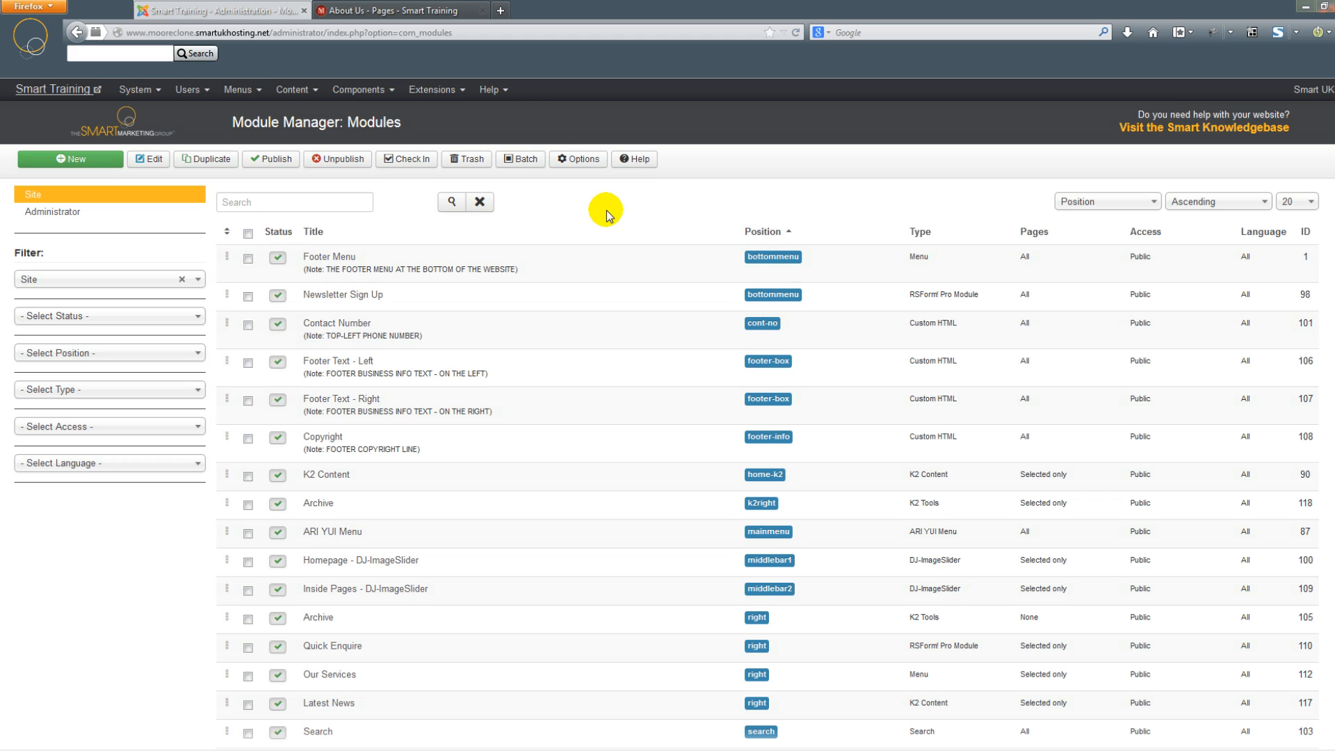